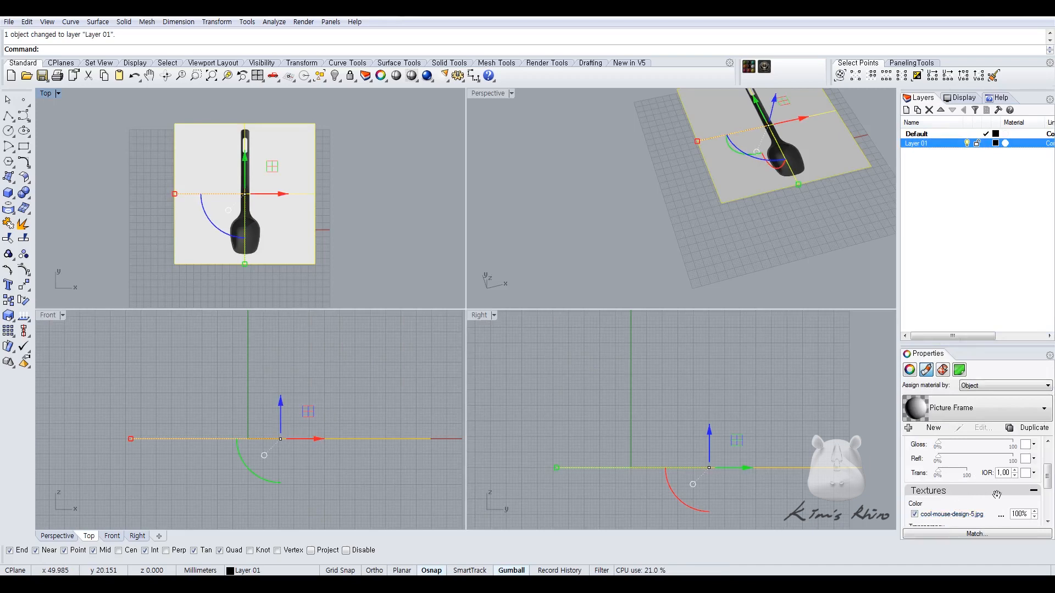
Set the reference picture material's transparency to about 66% and lock Layer 01.
scroll(1047, 497, "up", 5)
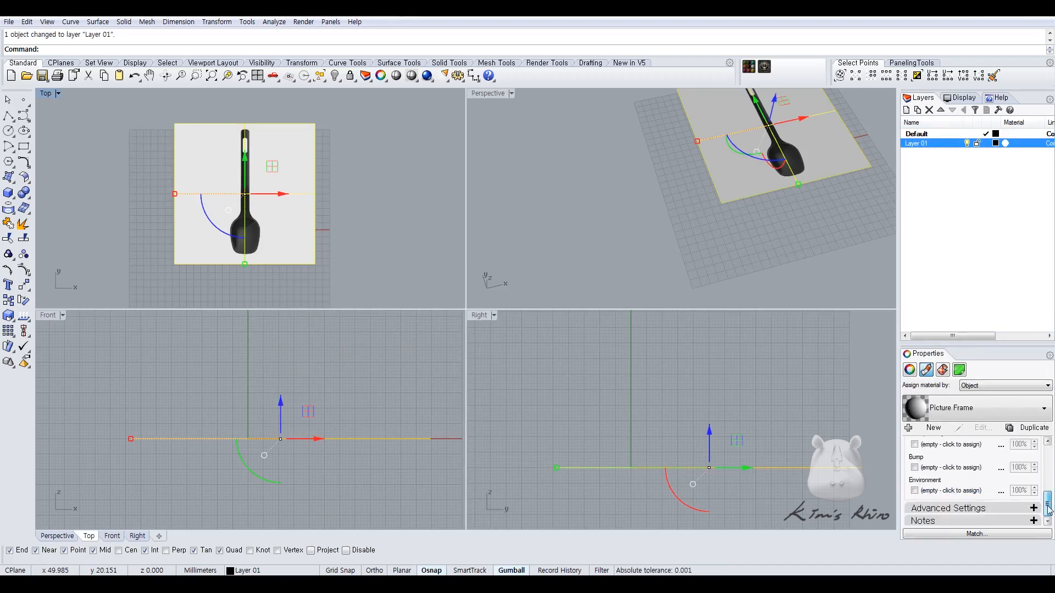
left_click_drag(939, 468, 959, 467)
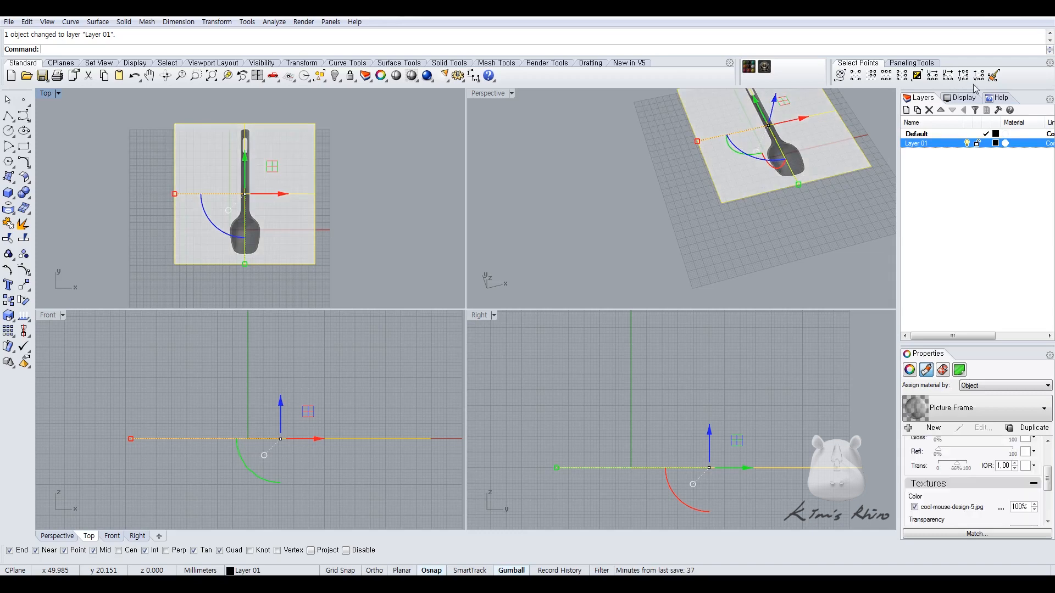
left_click(978, 144)
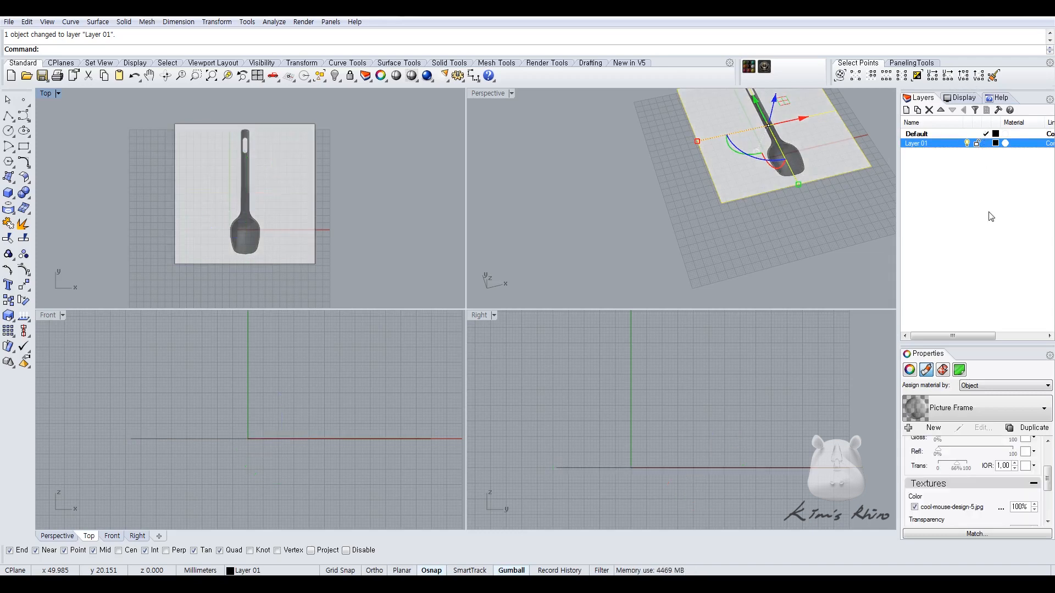
Move the reference picture along X until the spoon is centred on the Y axis, then lock its layer.
double_click(46, 93)
scroll(518, 358, "up", 4)
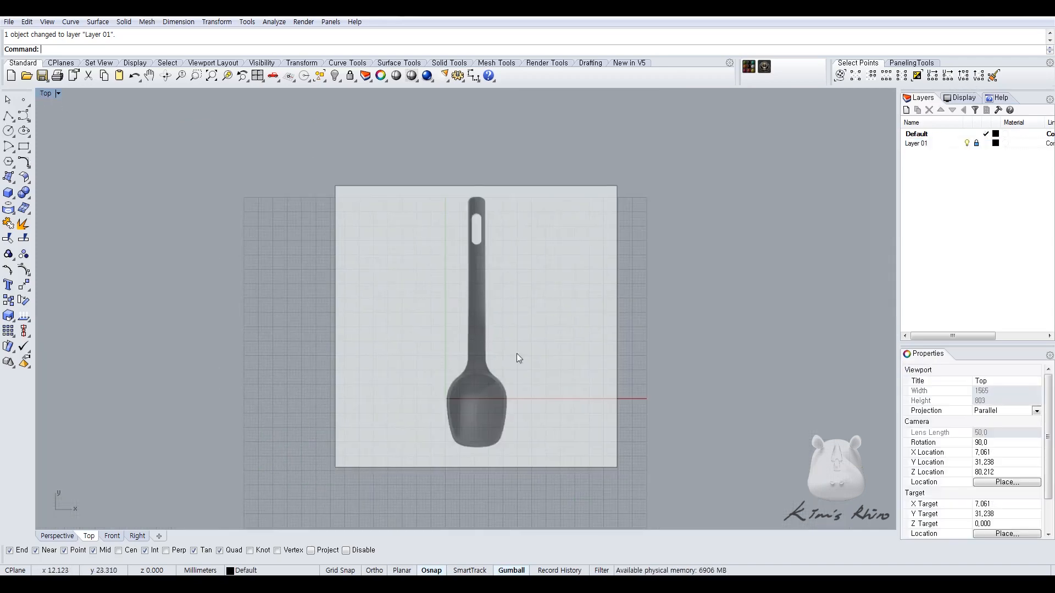
left_click(490, 432)
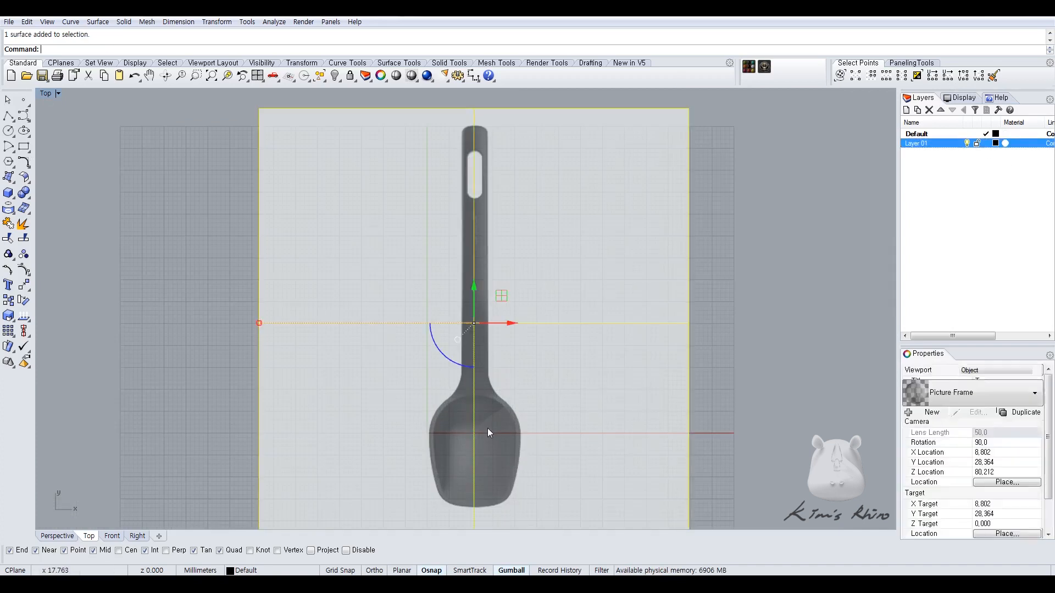
left_click_drag(508, 324, 464, 325)
left_click(976, 143)
double_click(45, 94)
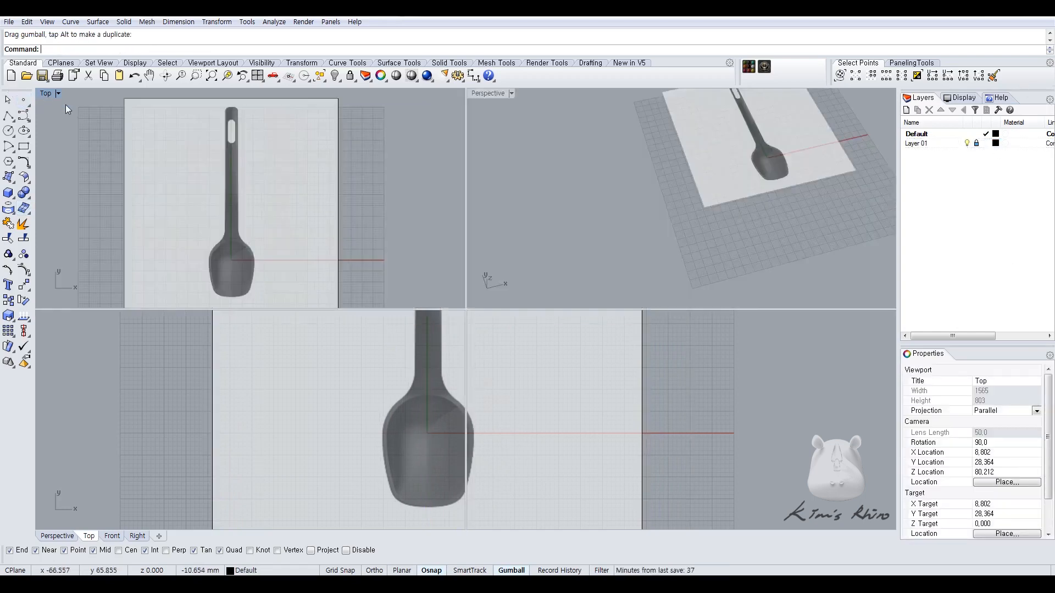
Create a sphere centred at the origin (0) with a radius of about 11 mm, matching the spoon bowl's width.
left_click(8, 177)
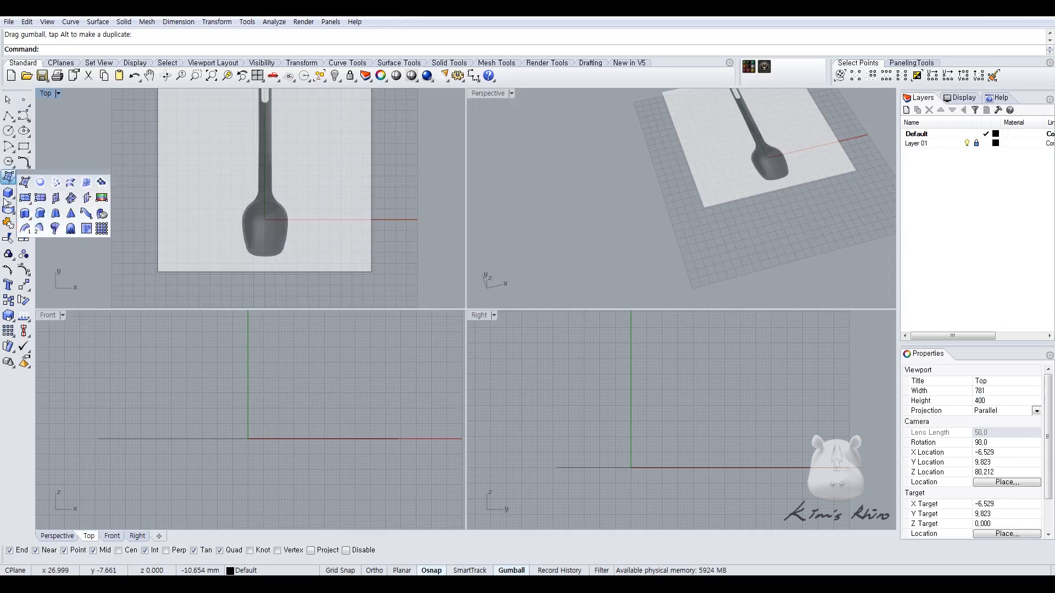
left_click(8, 192)
left_click(57, 200)
type("0")
key("Return")
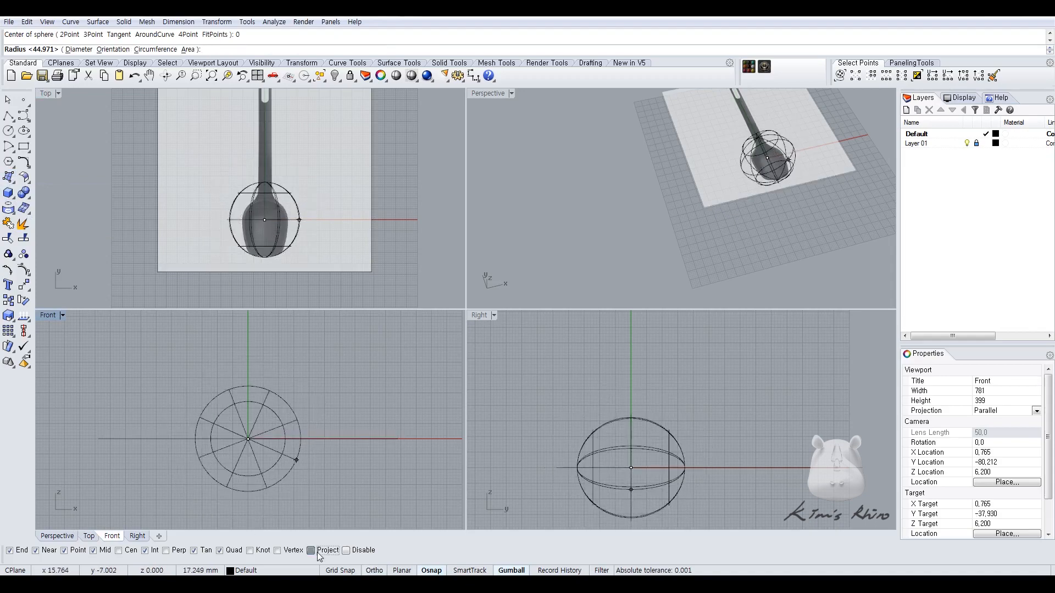
left_click(374, 571)
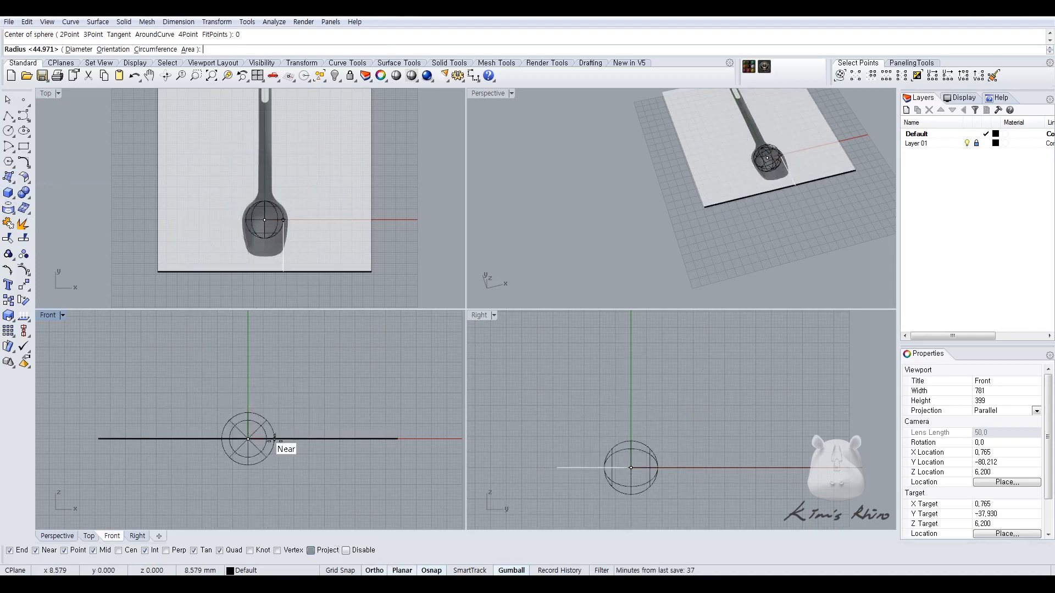
left_click(281, 439)
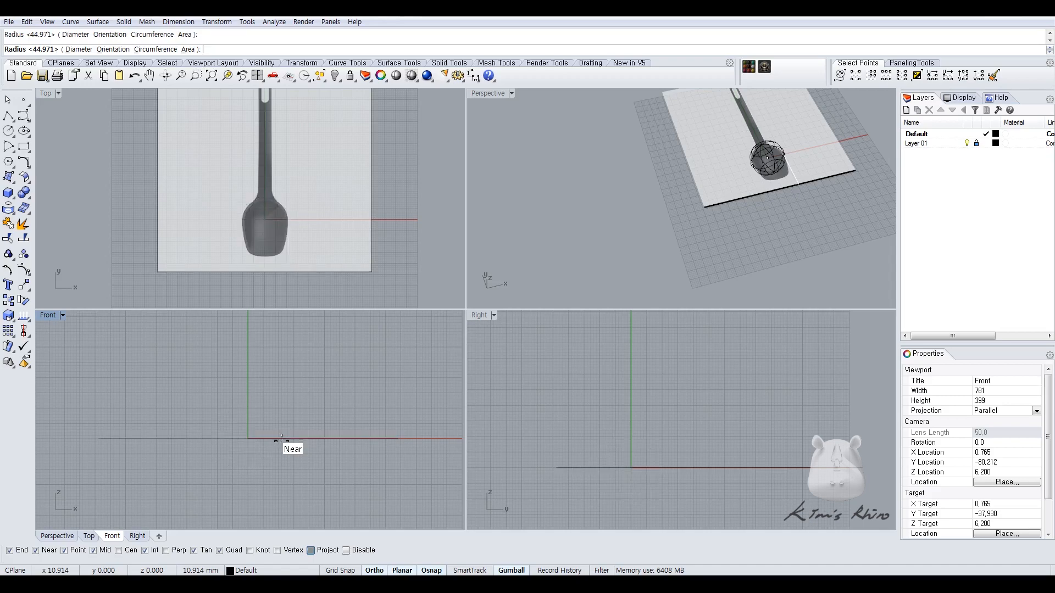
Rebuild the sphere with 8 points and degree 3 in both U and V, deleting the input.
left_click(276, 241)
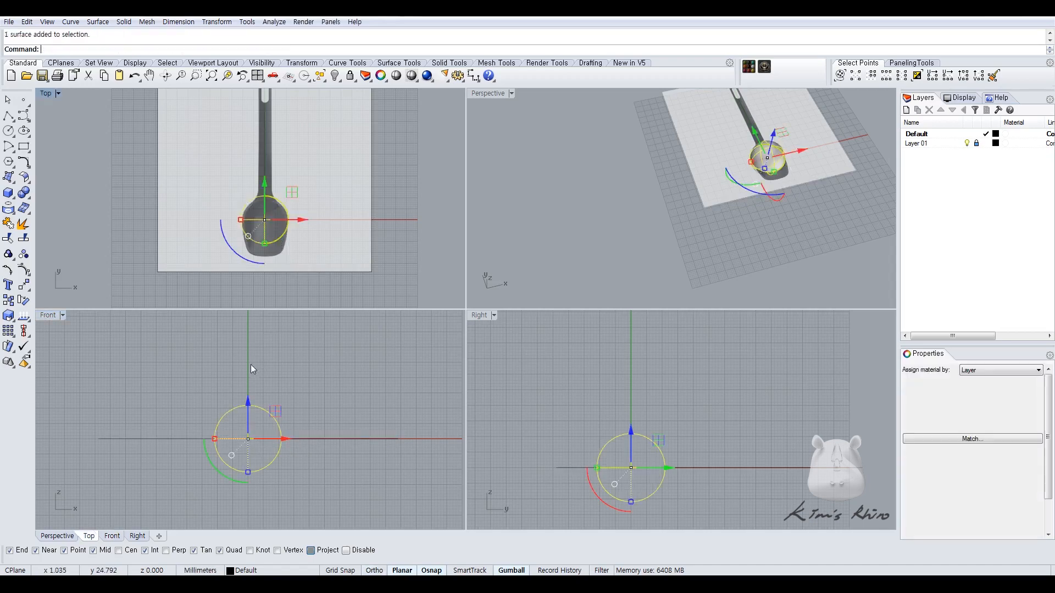
type("Rebui")
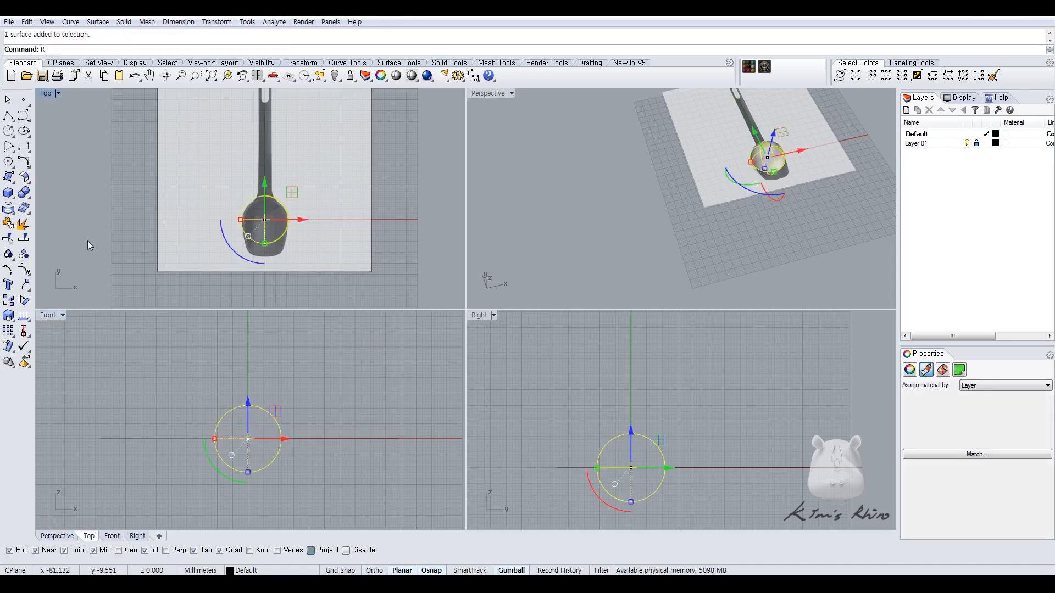
key("Return")
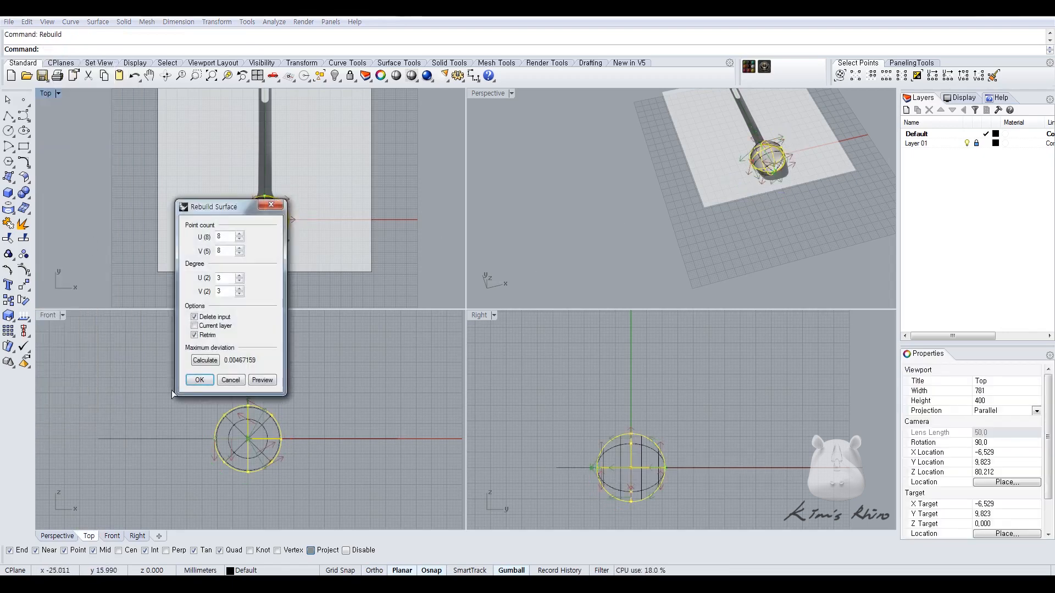
left_click(199, 380)
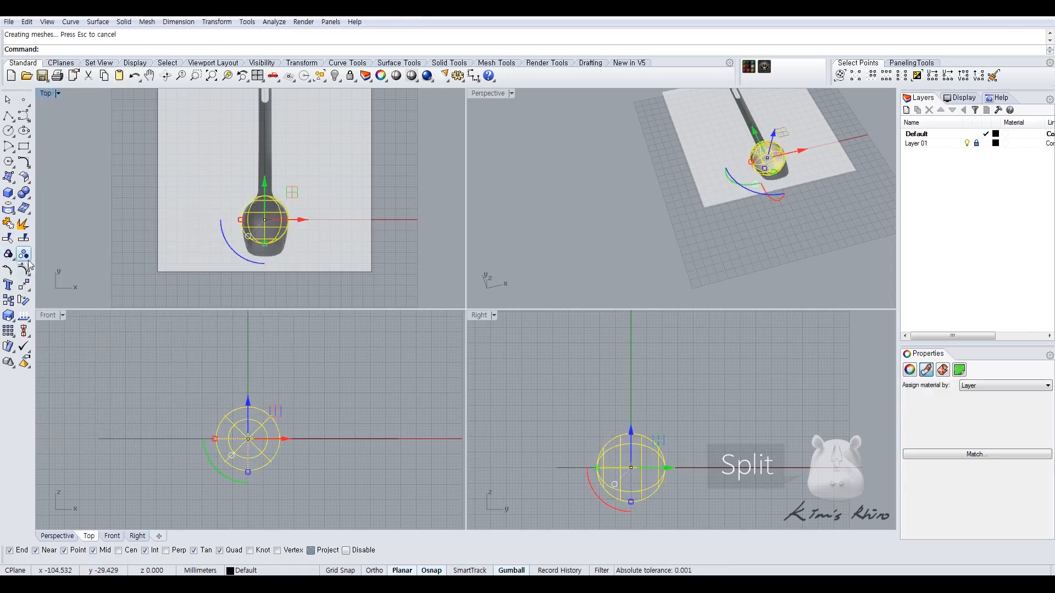
Split the sphere along its horizontal mid-height isocurve and delete the lower half.
right_click(24, 239)
scroll(790, 144, "up", 7)
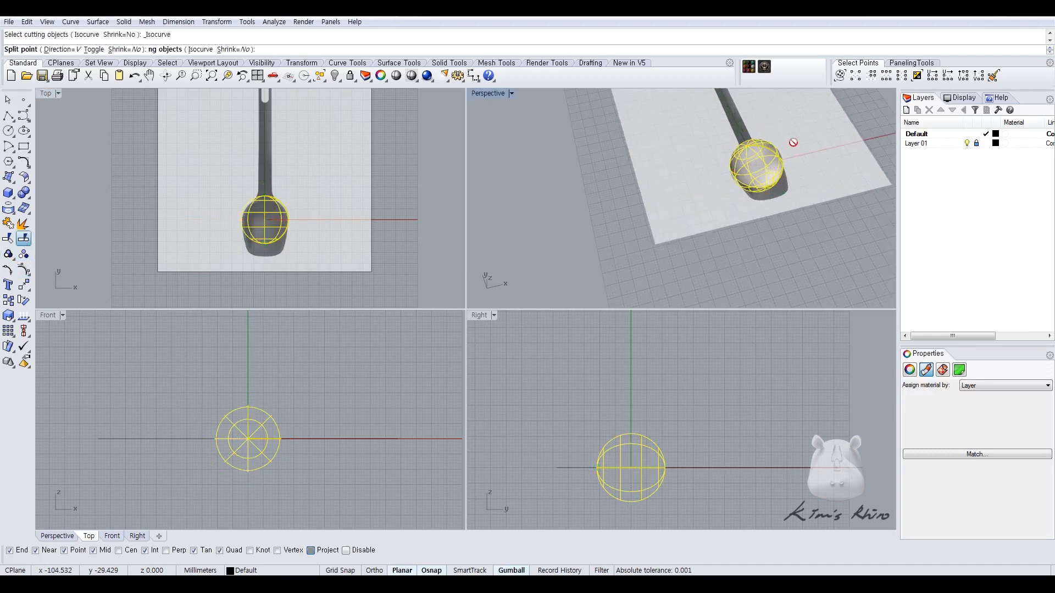
right_click_drag(770, 204, 768, 175)
scroll(768, 175, "up", 4)
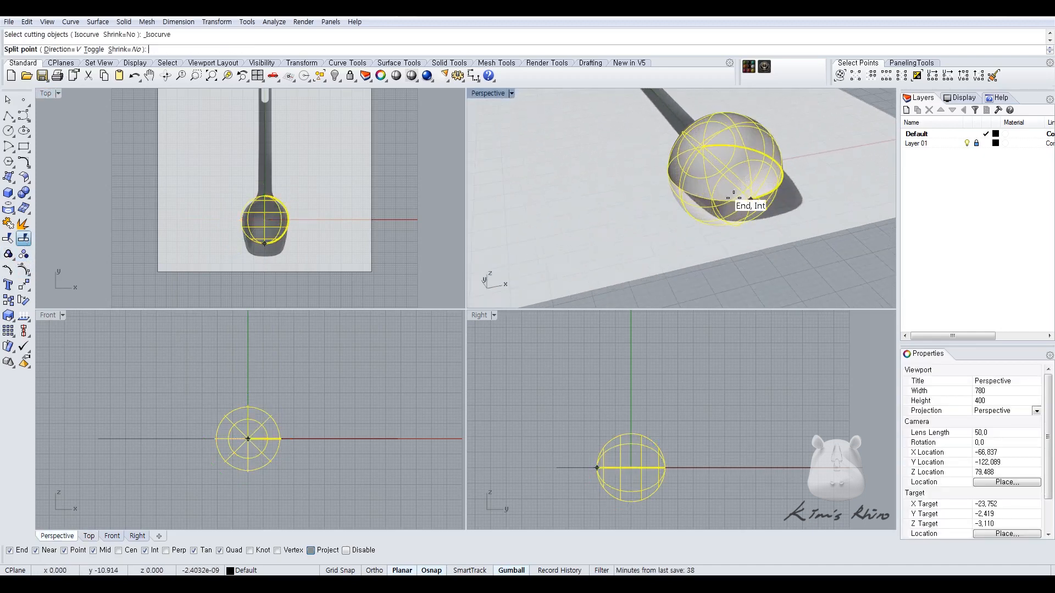
left_click(680, 188)
key("Return")
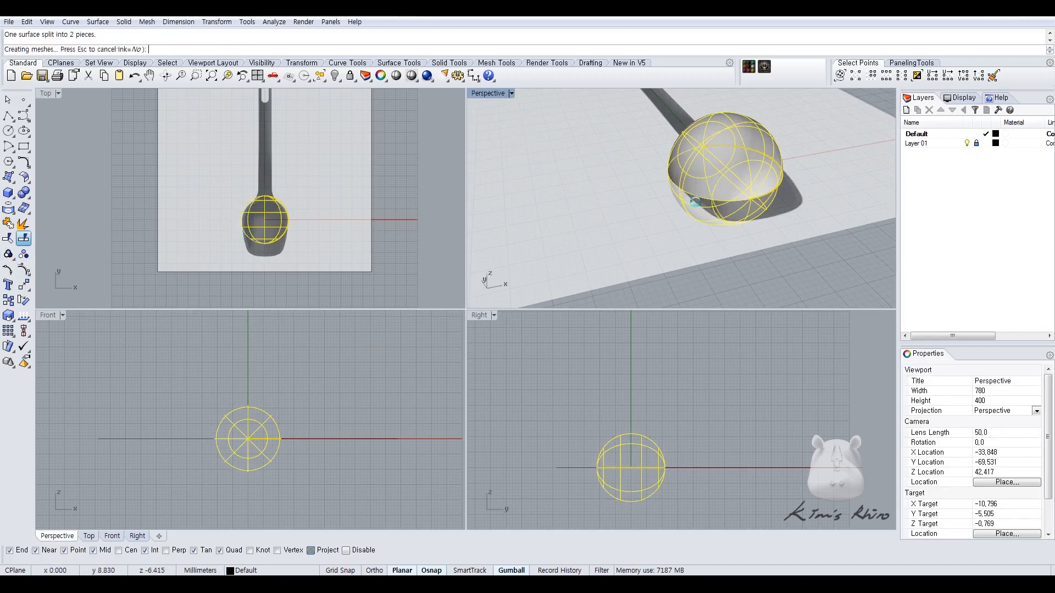
left_click(691, 220)
key("Delete")
Shrink the remaining hemisphere's trimmed surface.
left_click(725, 181)
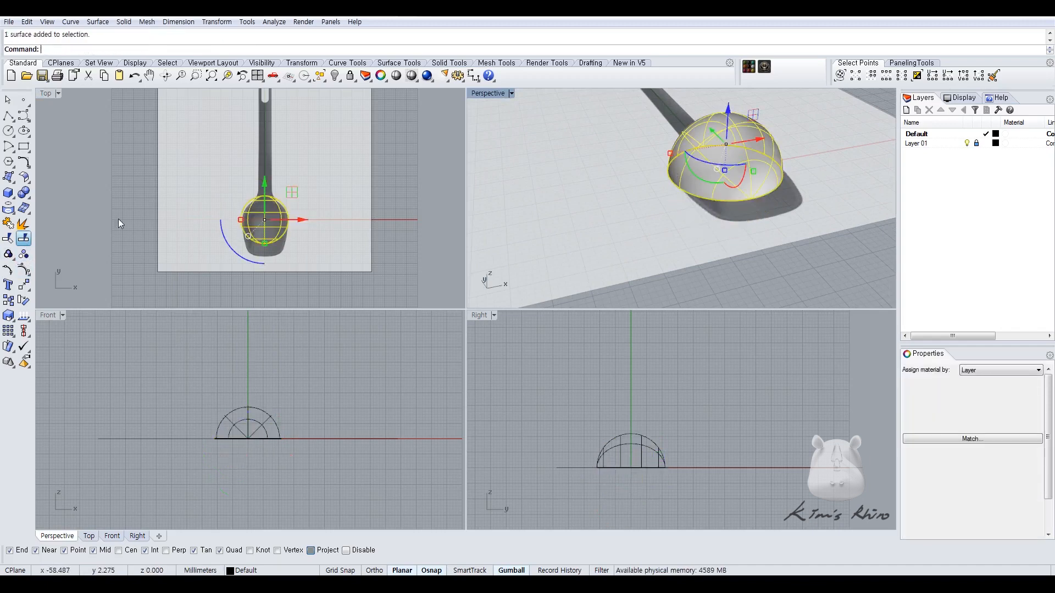
left_click(23, 177)
left_click(101, 230)
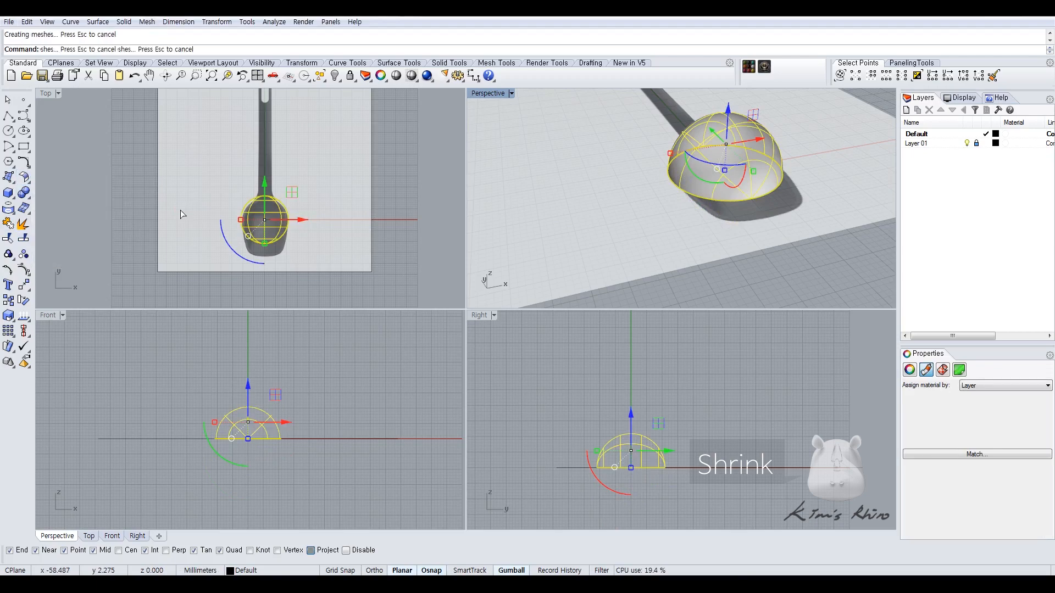
left_click(180, 210)
Move the hemisphere down along Y in the Top view until it touches the spoon bowl's tip.
scroll(285, 223, "up", 2)
double_click(52, 96)
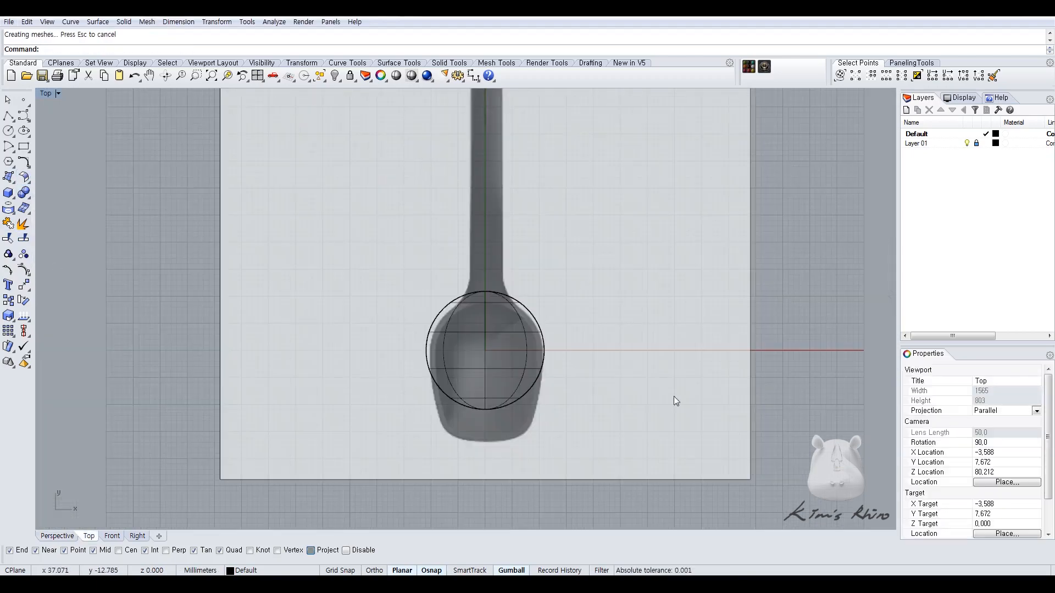
left_click(430, 330)
left_click_drag(486, 310, 489, 340)
Stretch the hemisphere along Y with Scale1D from the bowl's tip up towards the start of the handle.
middle_click(552, 394)
left_click(552, 418)
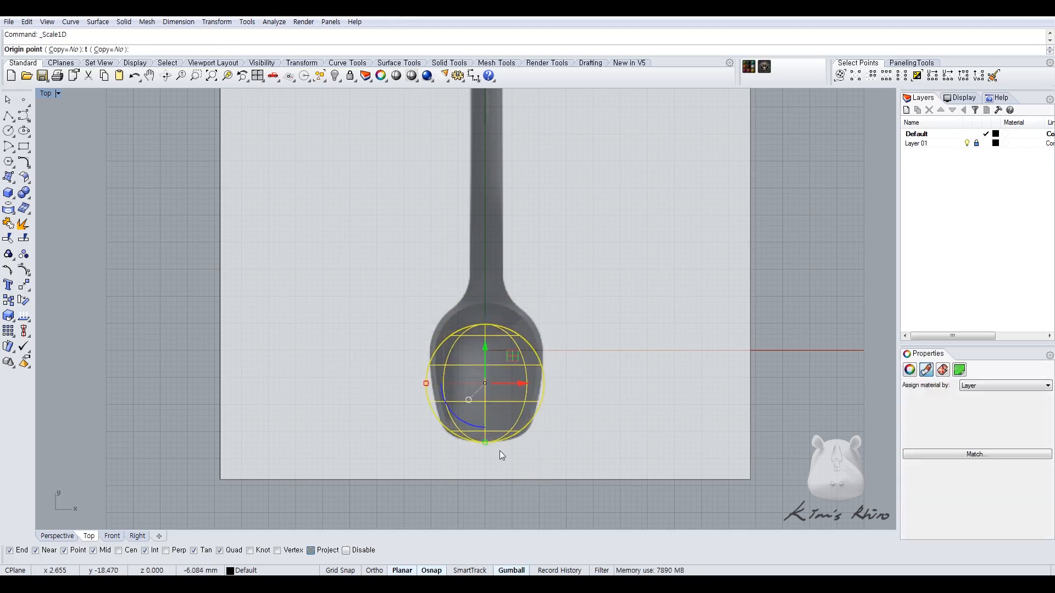
left_click(484, 442)
left_click(503, 271)
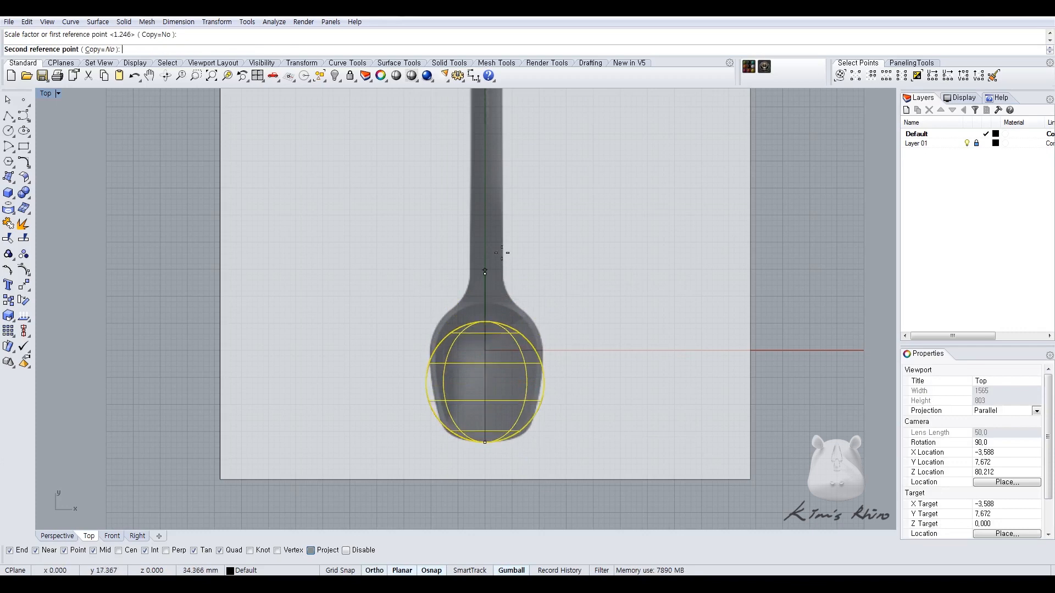
left_click(500, 240)
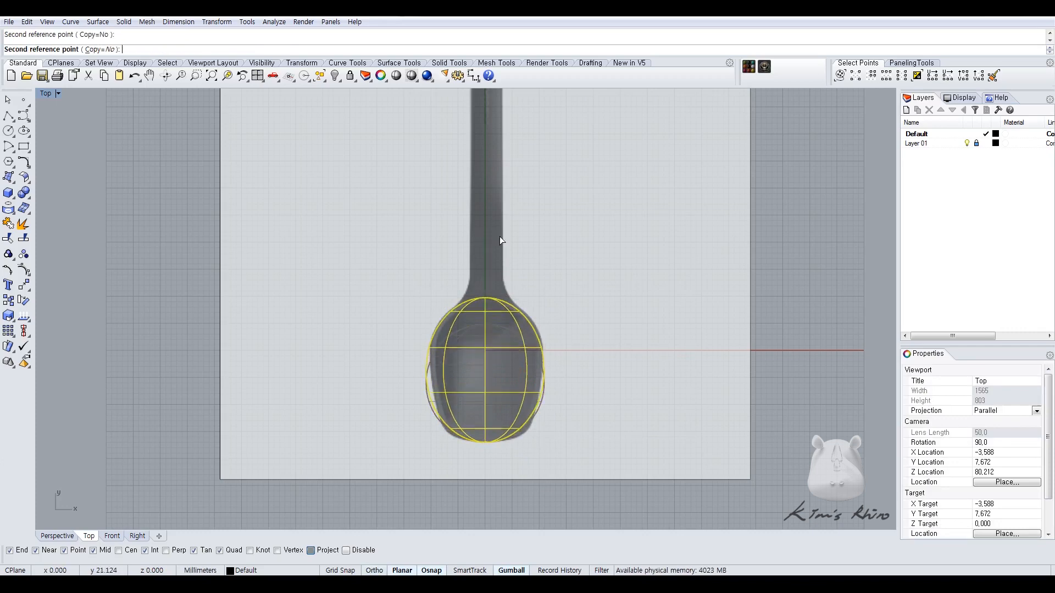
Show the surface's control points and align the row at the bowl's tip in world Y with Set Points.
scroll(496, 341, "up", 3)
key("F10")
left_click_drag(484, 470, 541, 508)
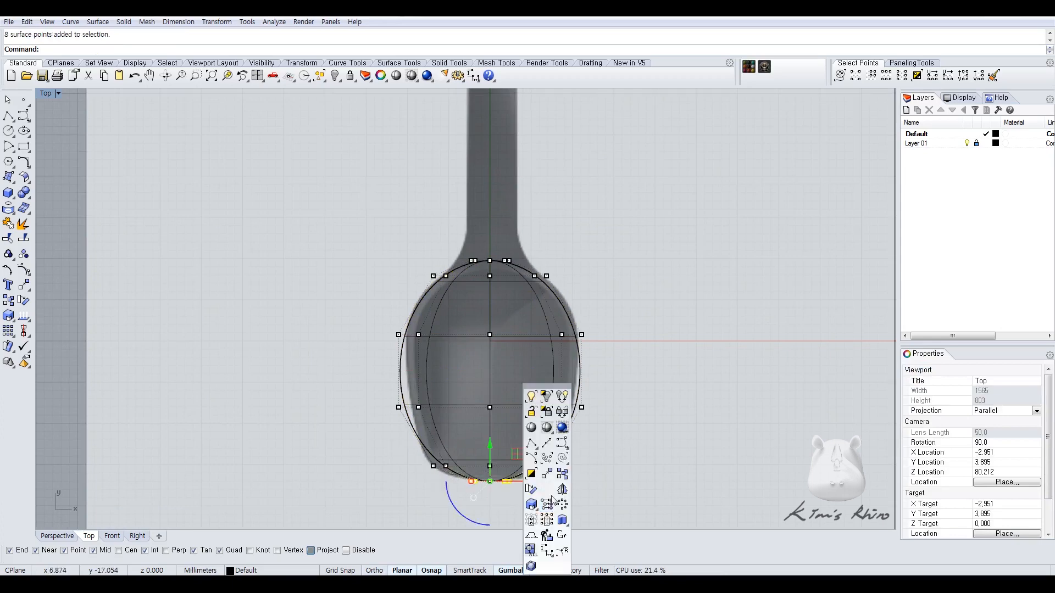
left_click(547, 500)
left_click(509, 323)
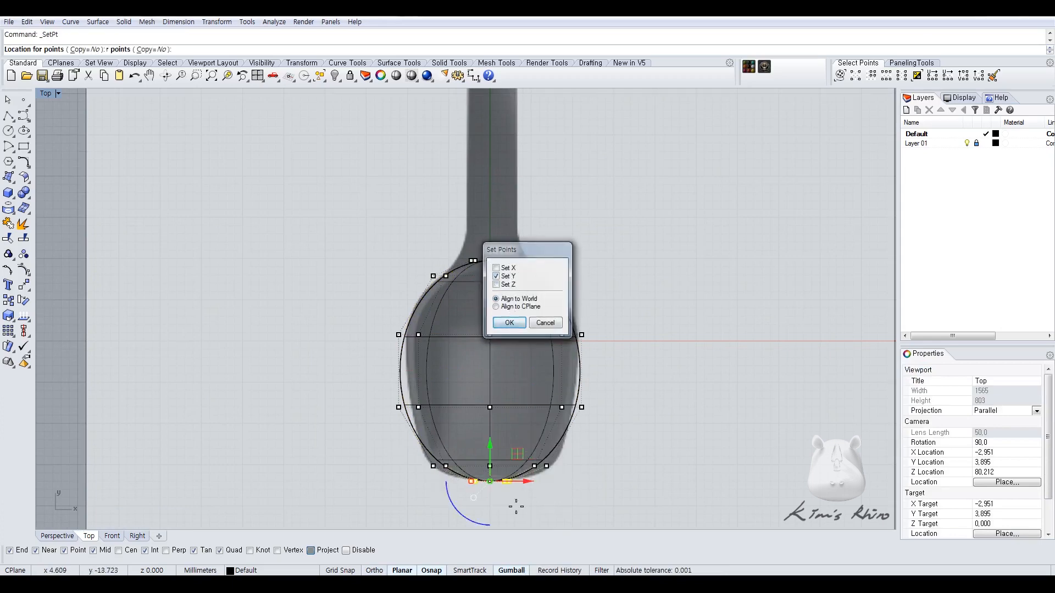
left_click(500, 476)
Align the control points at the handle end of the bowl in world Y with Set Points.
left_click_drag(436, 244, 531, 262)
right_click(496, 262)
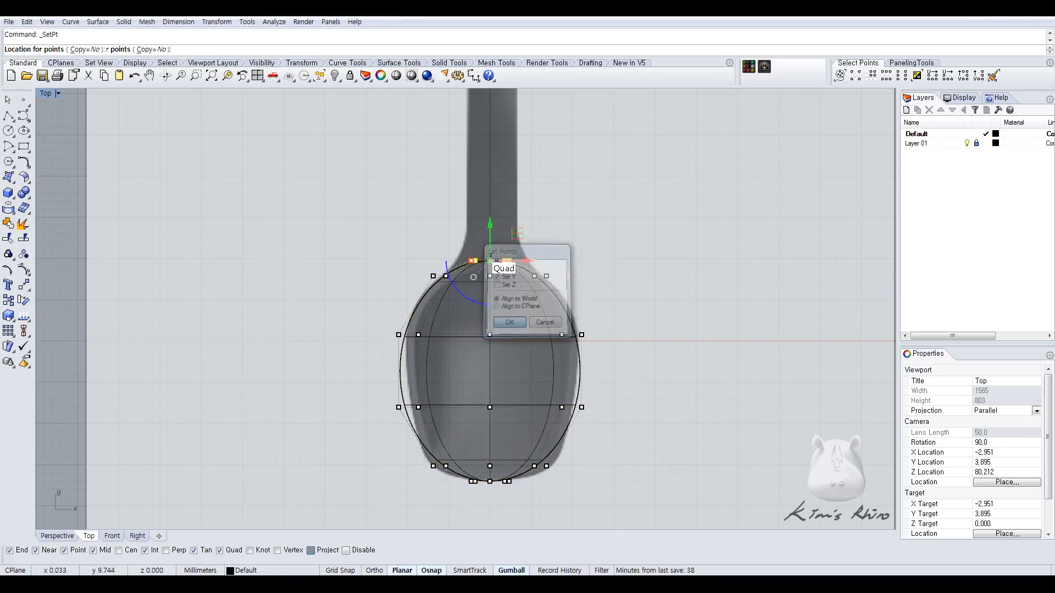
left_click(489, 261)
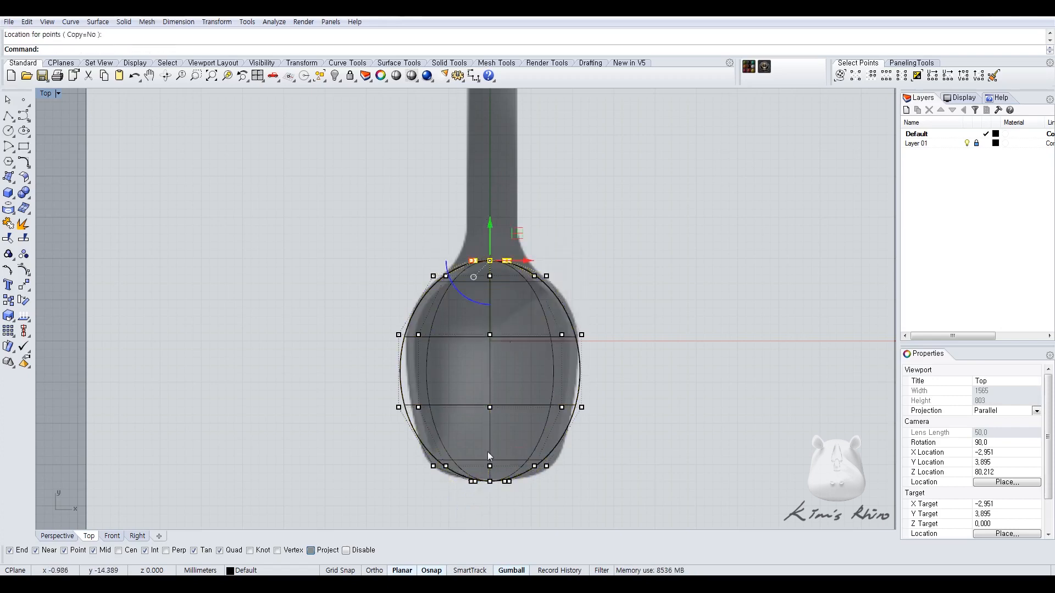
Scale the rows next to both ends apart in Y, and narrow the lower middle row to follow the bowl outline.
left_click_drag(449, 477, 519, 491, "shift")
left_click_drag(391, 270, 552, 321)
left_click_drag(372, 448, 601, 478, "shift")
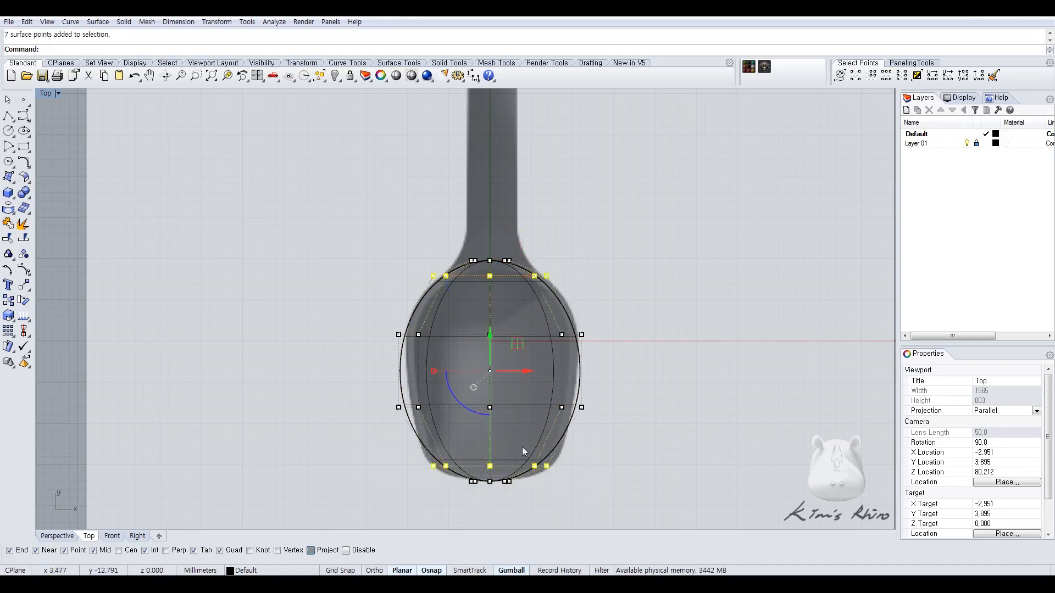
left_click_drag(489, 467, 493, 475)
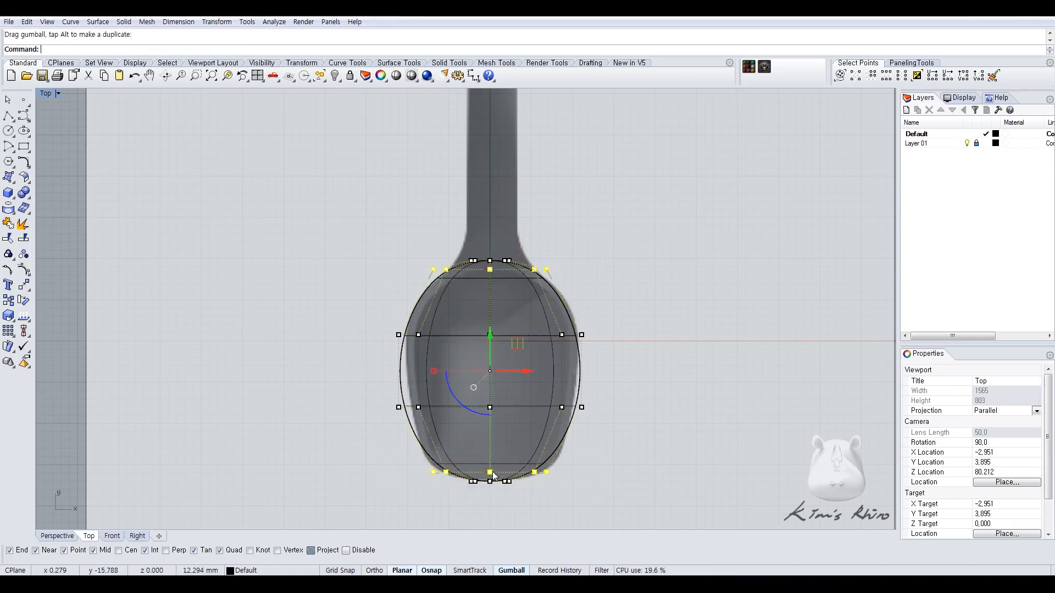
left_click_drag(357, 387, 657, 449)
left_click_drag(400, 411, 409, 418)
Shift the two control point rows nearest the tip down to the bowl's edge and widen the second-lowest row in X.
left_click_drag(387, 454, 576, 482)
scroll(503, 457, "up", 5)
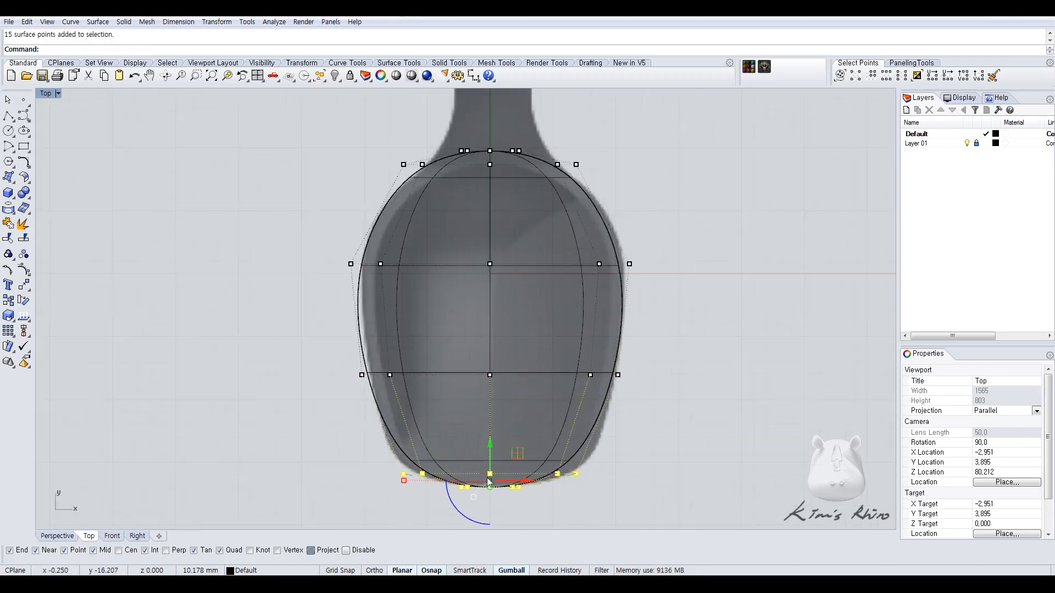
left_click_drag(677, 489, 287, 437)
left_click_drag(493, 447, 493, 457)
left_click_drag(360, 484, 348, 486)
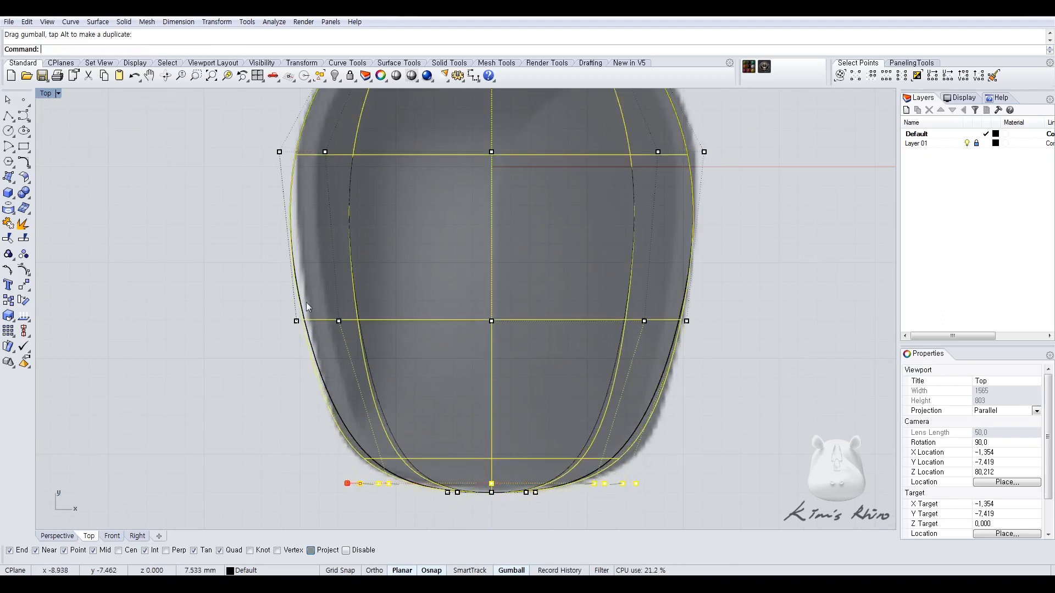
Narrow the third control point row from the tip and move it down to fit the bowl's sides.
left_click_drag(231, 240, 747, 360)
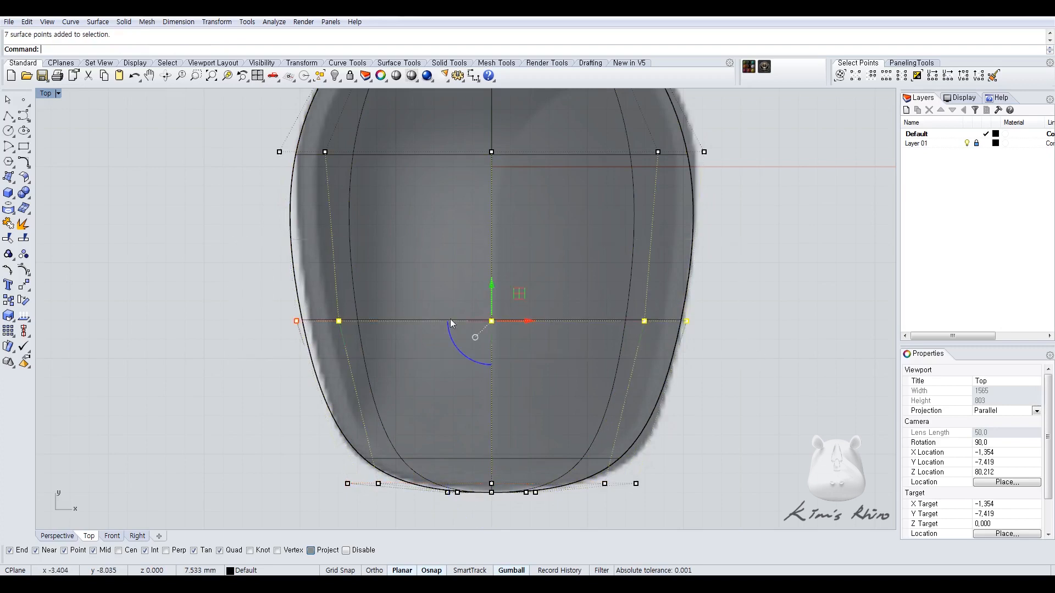
left_click_drag(298, 322, 304, 322)
left_click_drag(493, 285, 491, 378)
left_click_drag(305, 369, 354, 396)
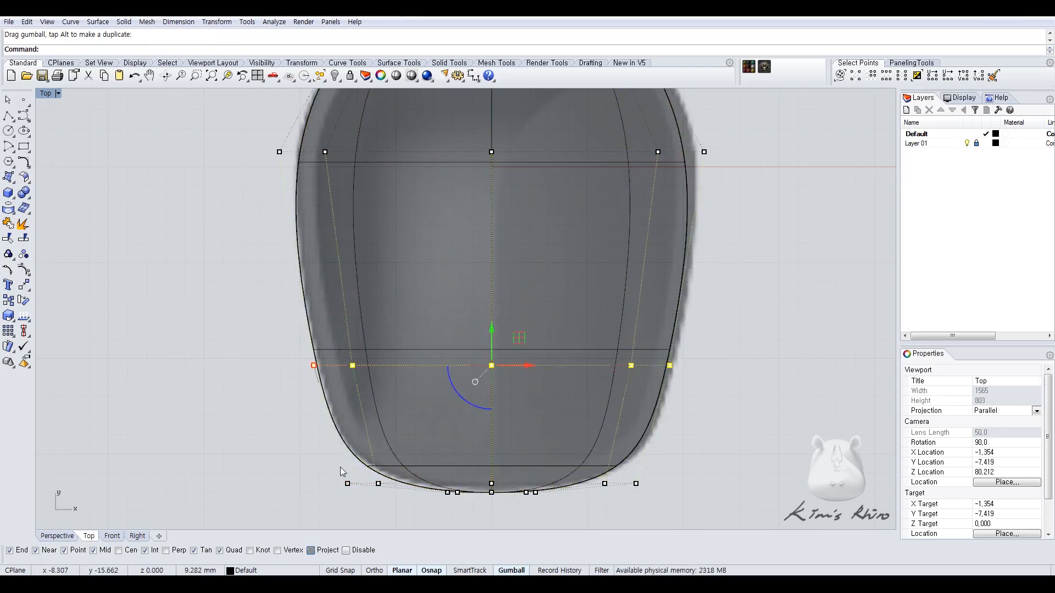
Widen the control point row next to the tip a little more in X to match the bowl's lower corners.
left_click_drag(289, 454, 701, 483)
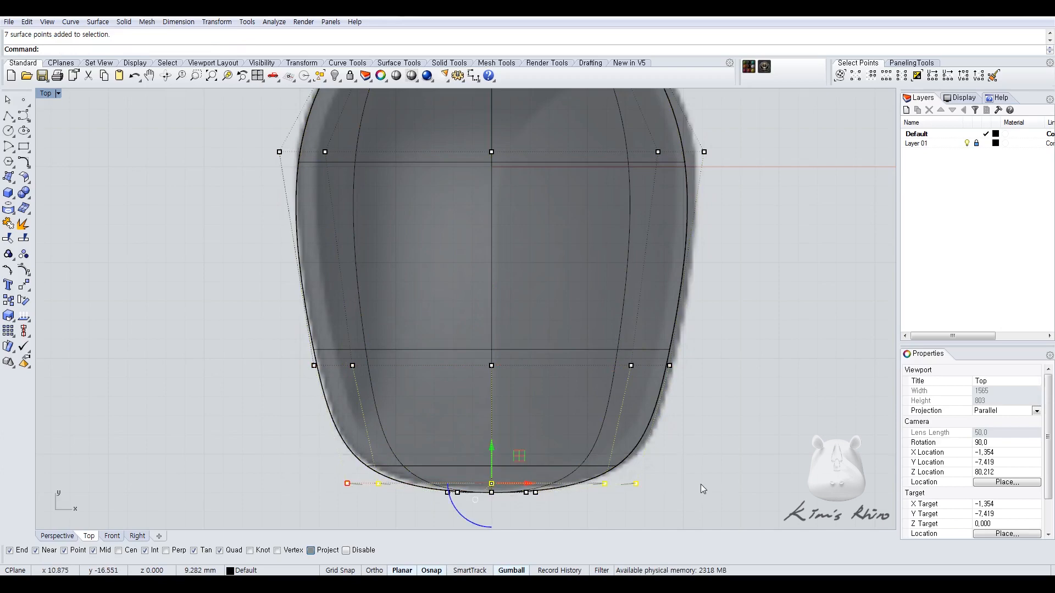
left_click_drag(347, 484, 338, 486)
right_click_drag(469, 214, 478, 377)
right_click_drag(403, 160, 397, 238)
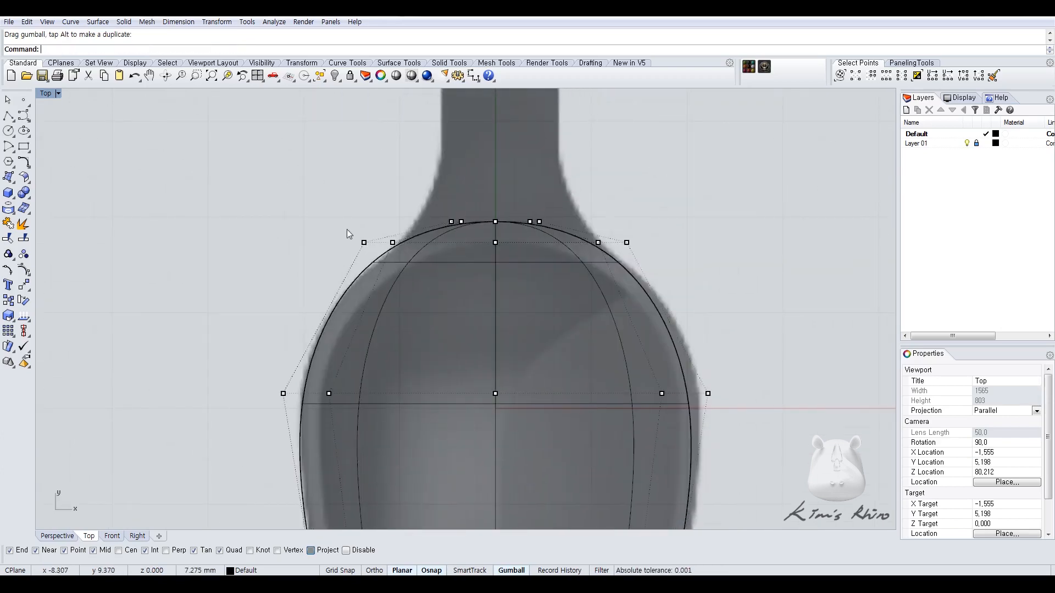
Move the second control point row from the bowl's handle end down about 0.26 mm in Y and close point editing.
left_click_drag(326, 236, 680, 304)
left_click_drag(496, 208, 499, 215)
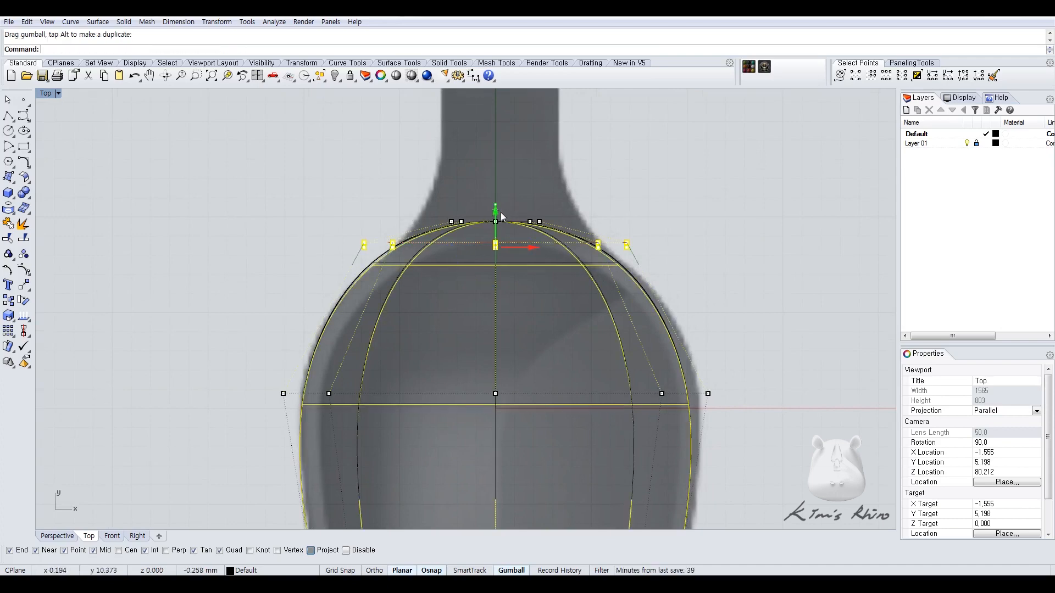
scroll(502, 226, "down", 4)
key("Escape")
key("Escape")
scroll(604, 324, "down", 3)
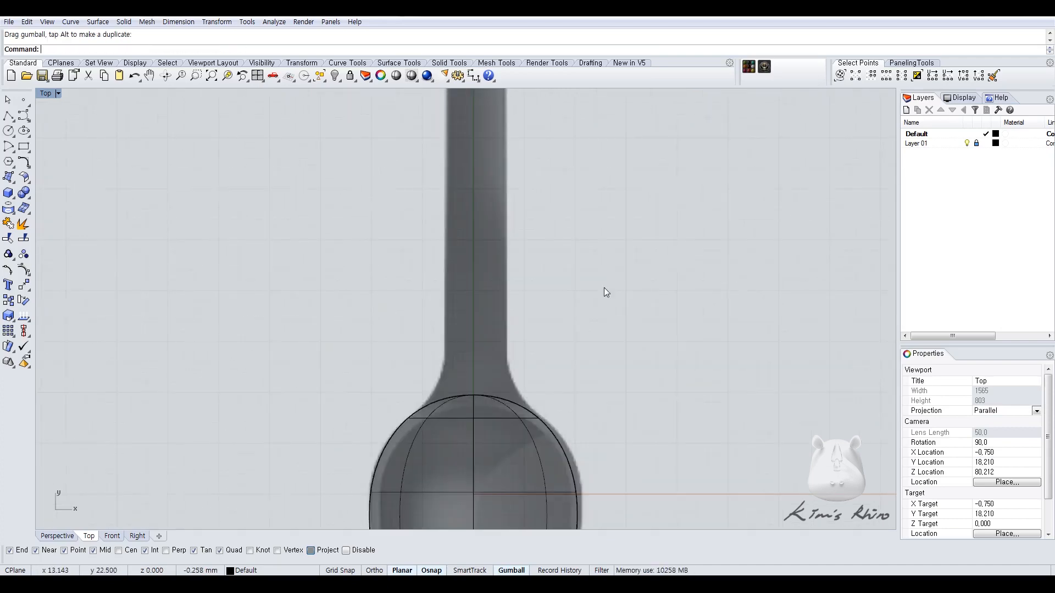
Create a rectangular plane centred on the origin, matching the handle's width and reaching up to its far end.
left_click(8, 177)
left_click(25, 198)
type("c")
key("Return")
type("0")
key("Return")
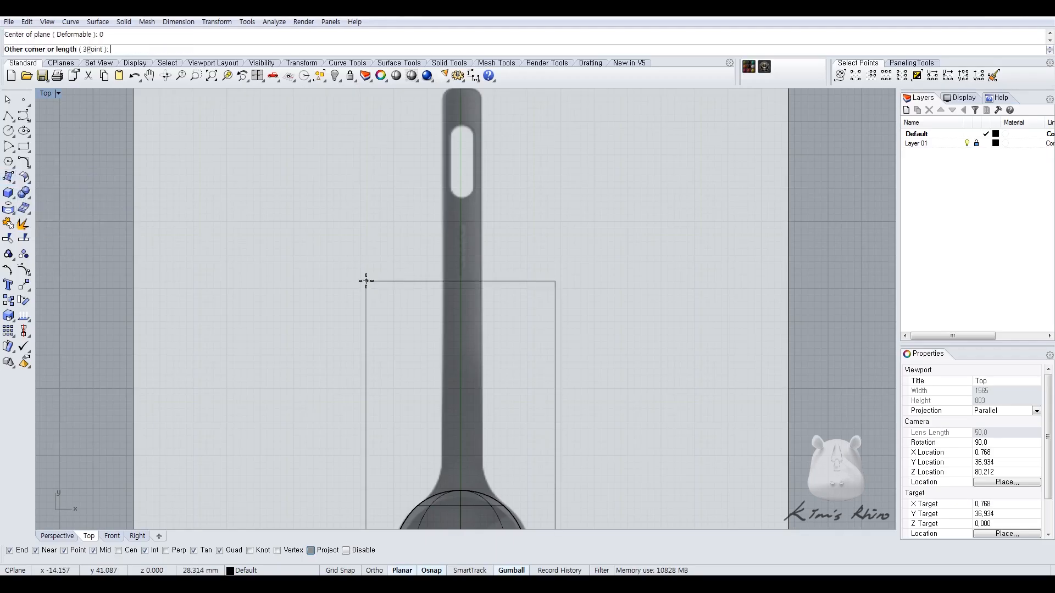
left_click(441, 98)
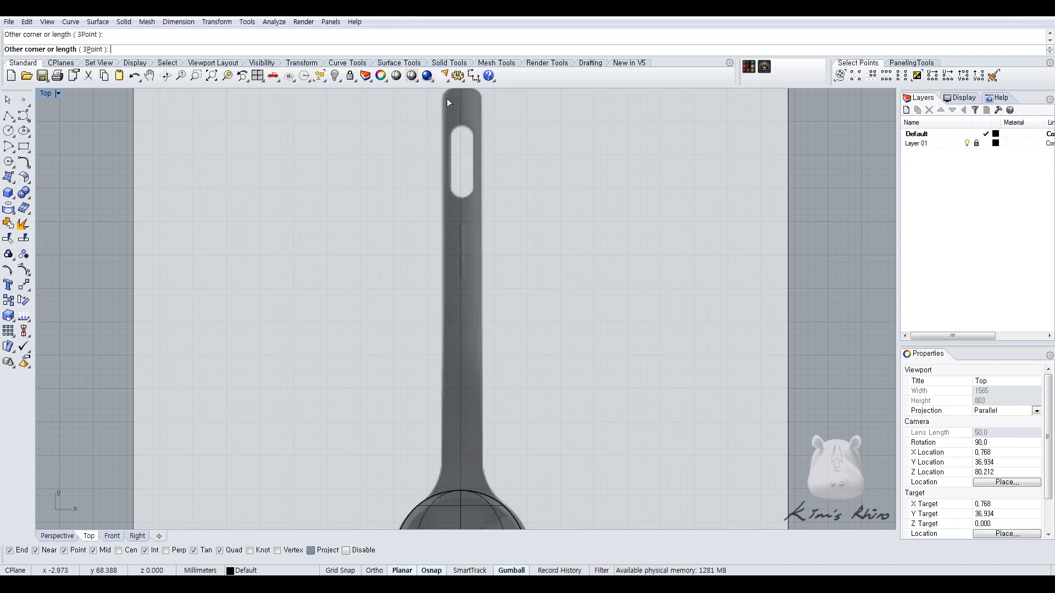
left_click(464, 98)
Move the handle plane slightly up in Y toward the handle's far end in the reference picture.
right_click_drag(477, 234, 483, 366)
scroll(483, 366, "down", 3)
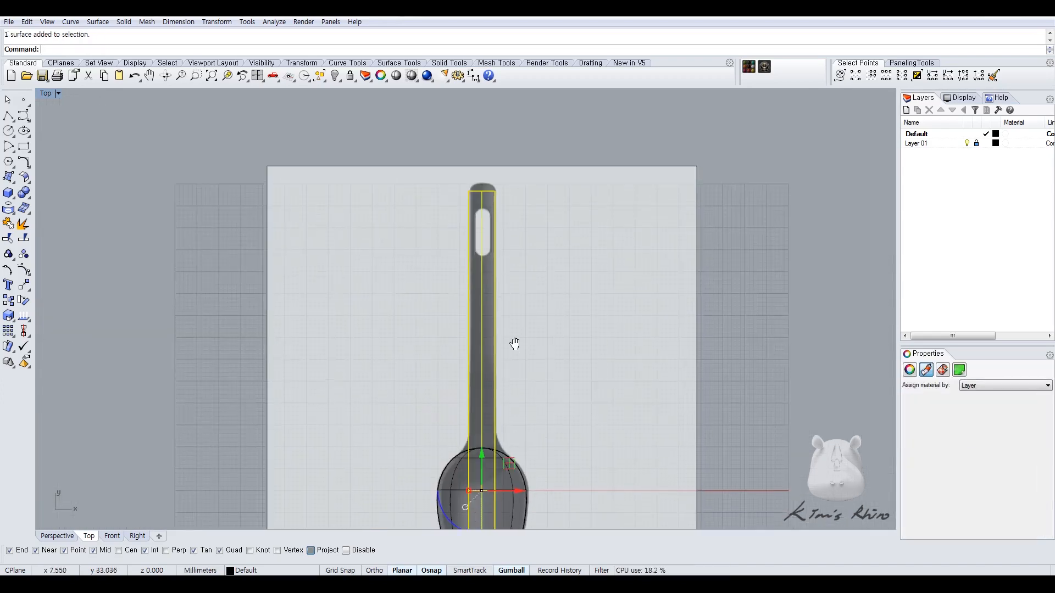
left_click_drag(480, 448, 481, 443)
Scale the plane in Y only from the midpoint of its upper edge, bringing its lower edge just inside the bowl.
middle_click(532, 390)
left_click(527, 418)
left_click(483, 202)
right_click_drag(553, 370, 542, 236)
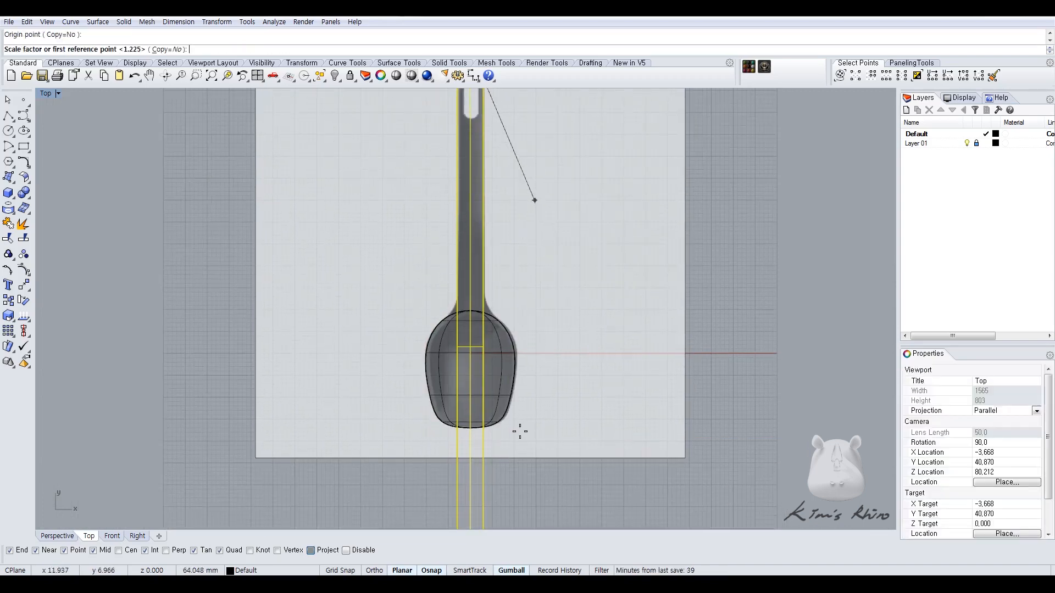
right_click_drag(526, 457, 512, 266)
left_click(456, 447)
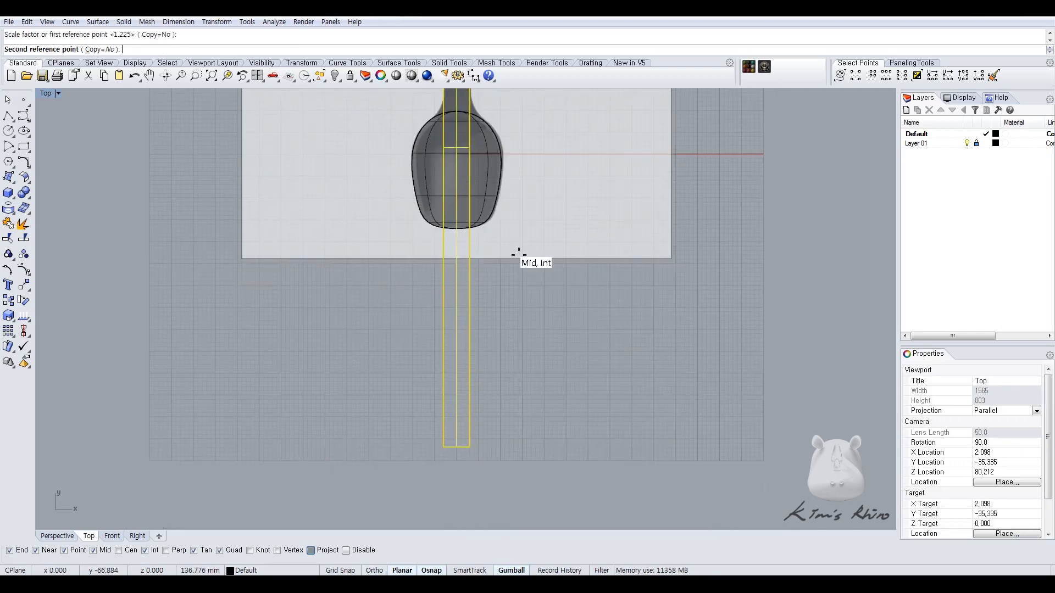
left_click(526, 142)
Move the shortened plane up about 0.43 mm in Y to line up with the handle's far end.
right_click_drag(516, 118, 558, 386)
scroll(519, 219, "up", 2)
right_click_drag(519, 219, 530, 368)
scroll(529, 368, "up", 2)
scroll(503, 425, "up", 4)
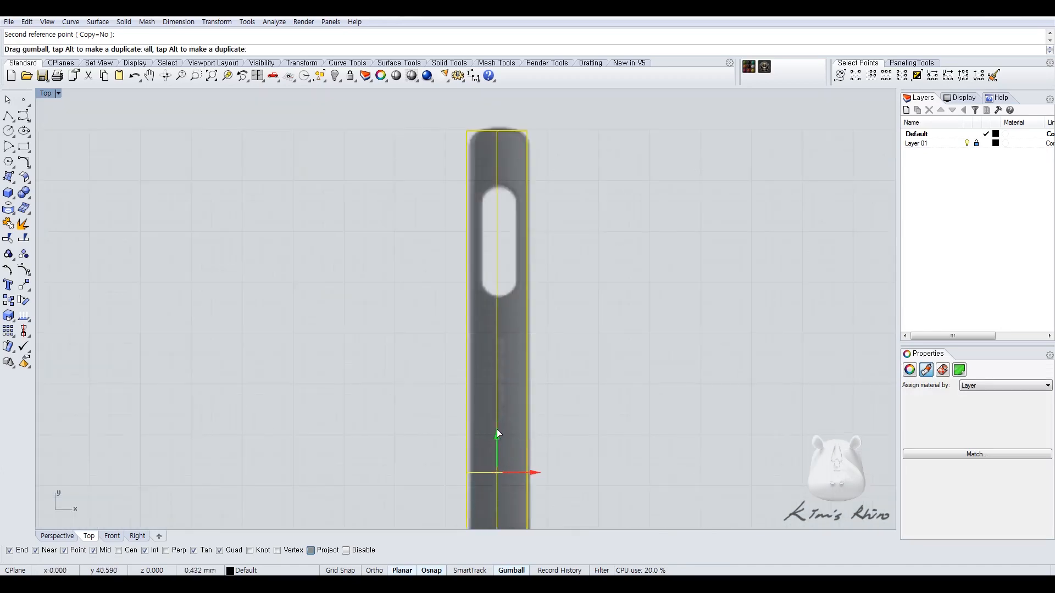
left_click(497, 432)
scroll(523, 386, "down", 2)
scroll(523, 386, "down", 5)
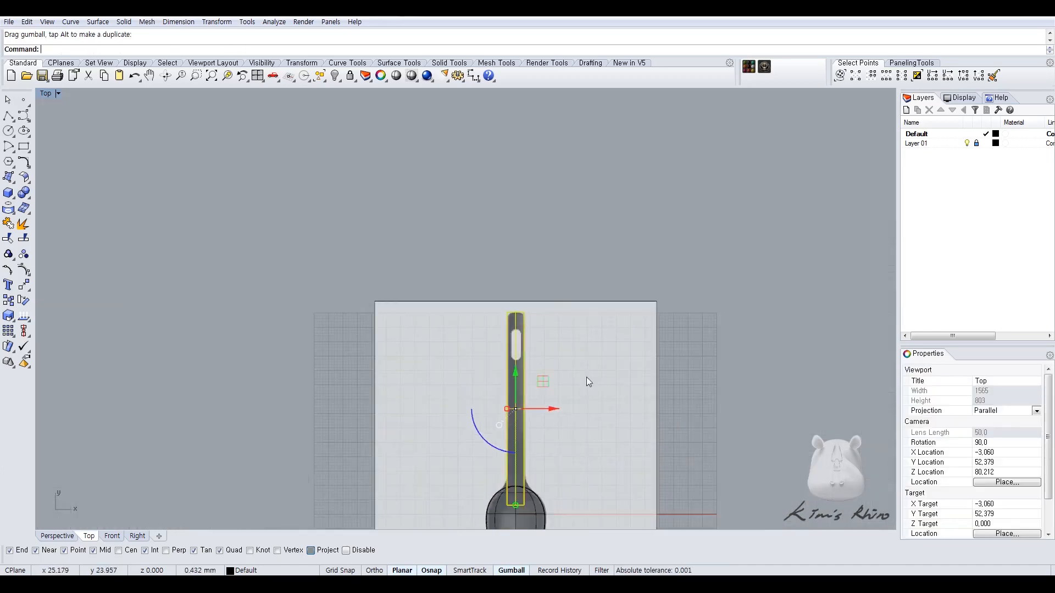
Change the handle plane's degree to 2 in U and 1 in V, and return to the four-view layout.
right_click_drag(585, 379, 581, 339)
type("angeDegree")
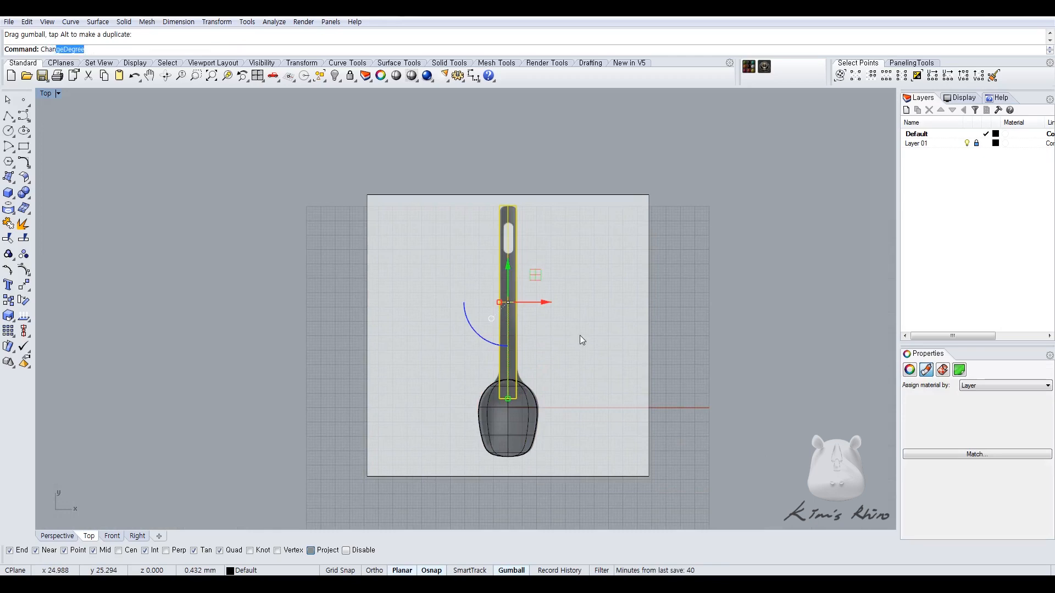
key("Return")
scroll(502, 277, "up", 3)
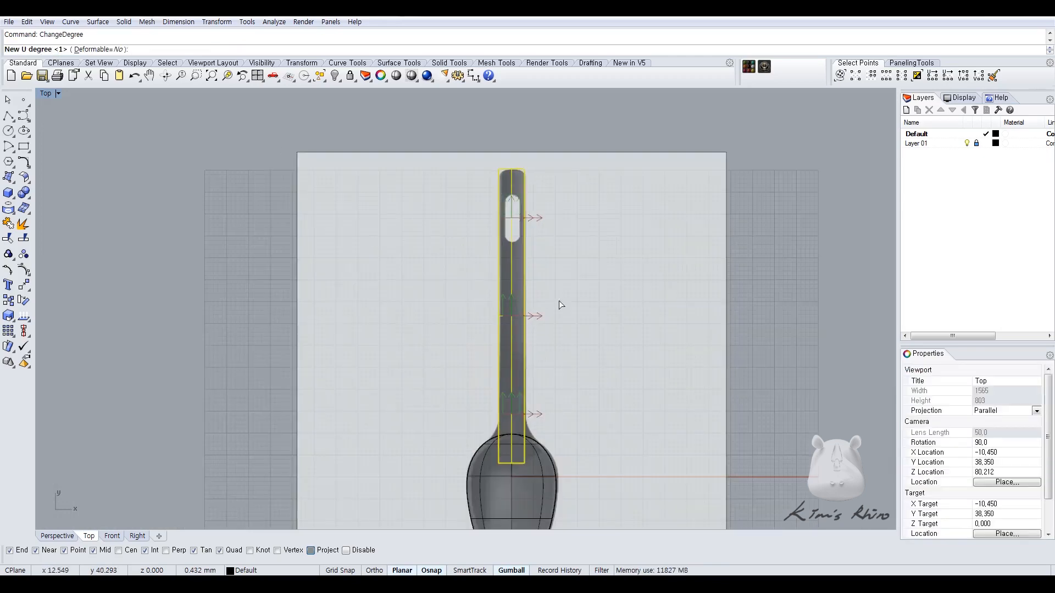
type("2")
key("Return")
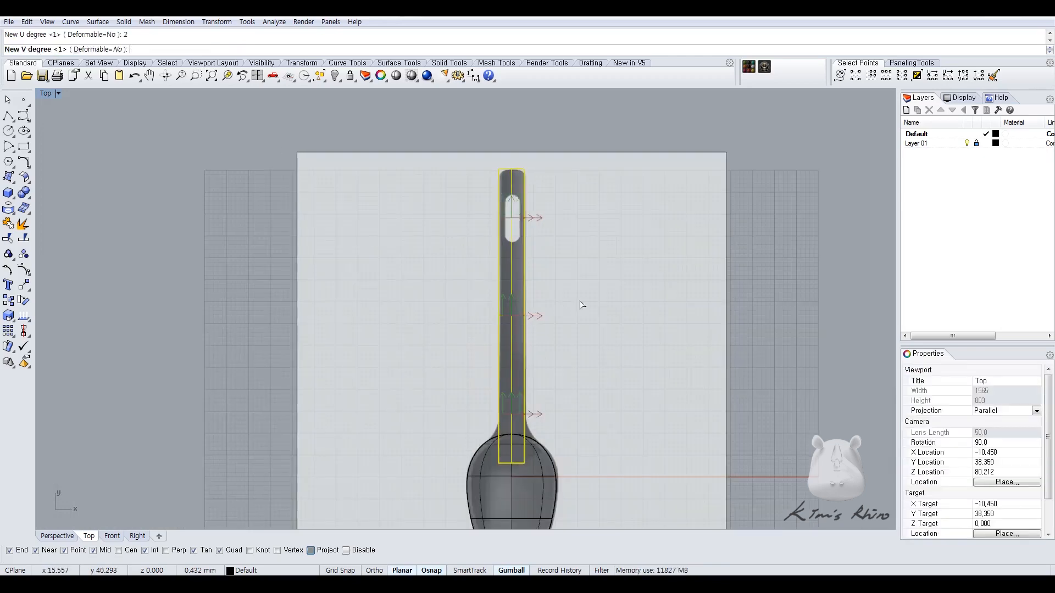
double_click(50, 95)
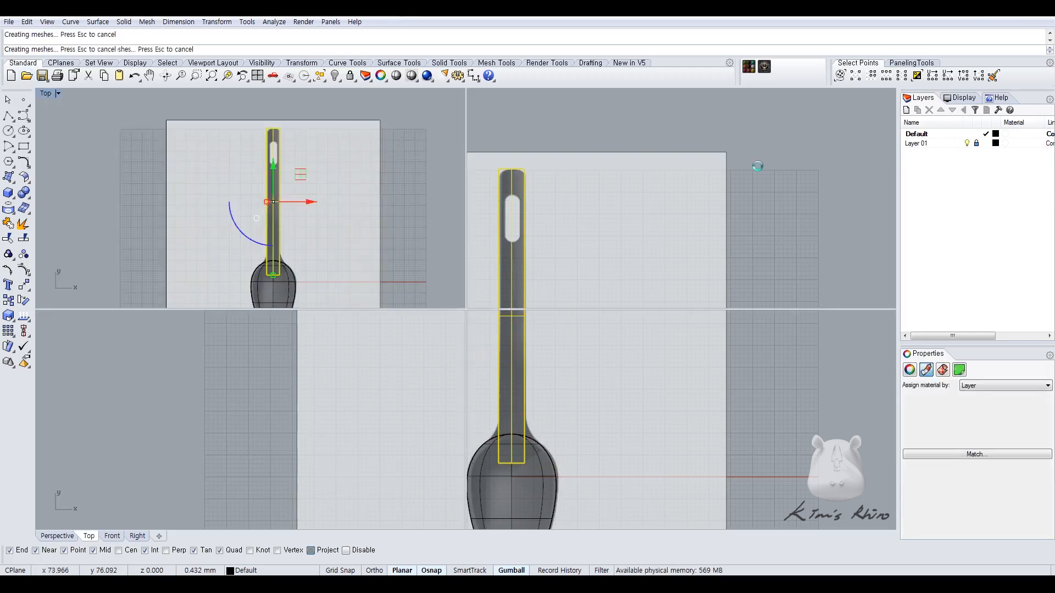
Mirror the bowl across the ground line in the side view and delete the original upper half.
mouse_move(708, 236)
right_mouse_down()
mouse_move(577, 235)
mouse_move(582, 160)
mouse_move(663, 208)
mouse_move(638, 297)
right_mouse_up()
left_click(631, 444)
middle_click(680, 446)
left_click(661, 437)
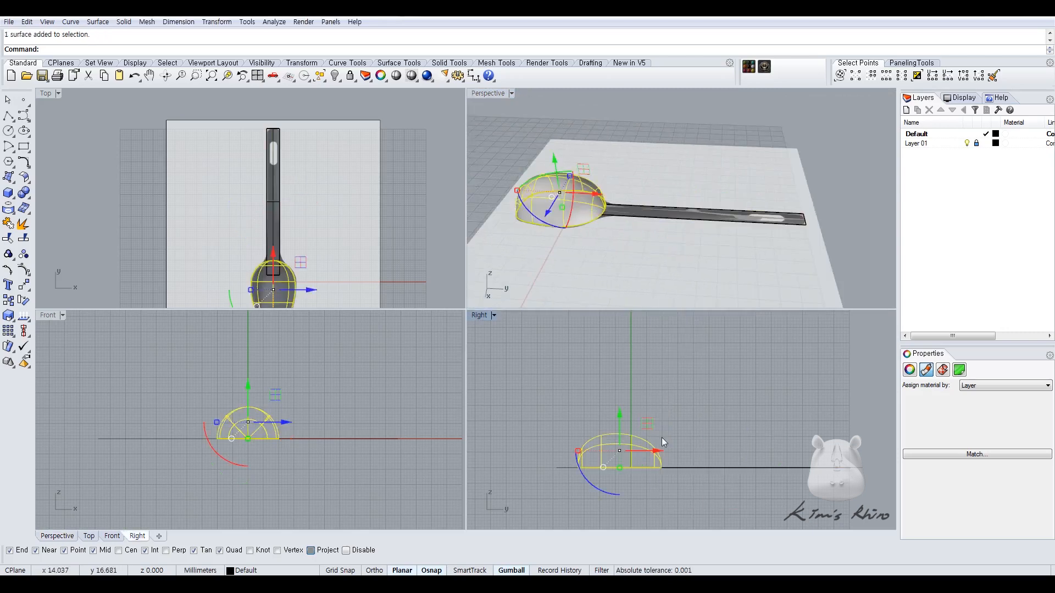
left_click(556, 468)
left_click(510, 471)
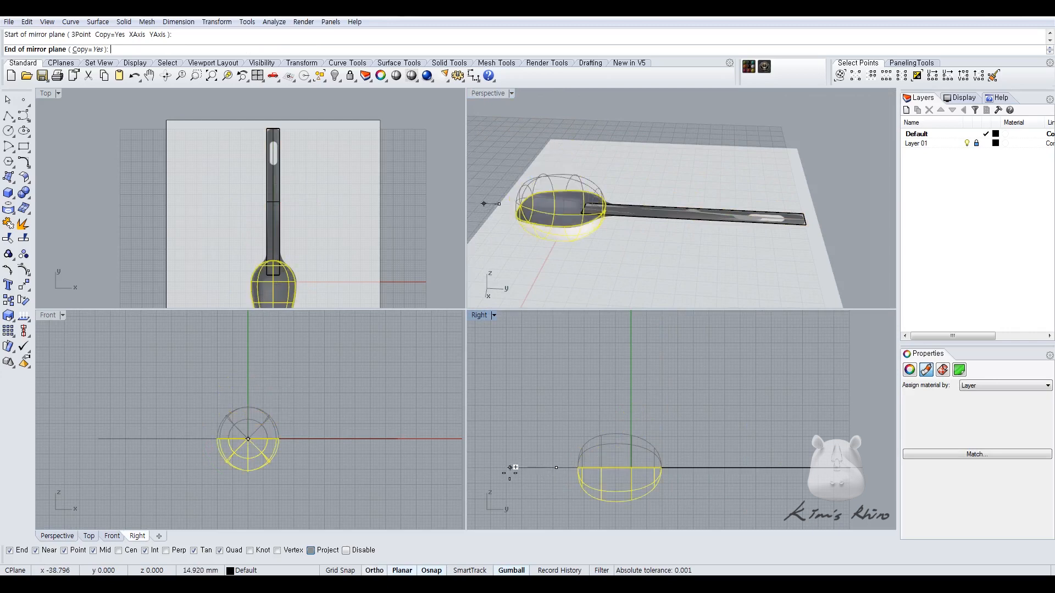
left_click(624, 434)
key("Delete")
Show the handle's control points, try lowering the middle point of its far end, and undo the move.
left_click(694, 212)
right_click_drag(823, 217, 740, 254)
key("F10")
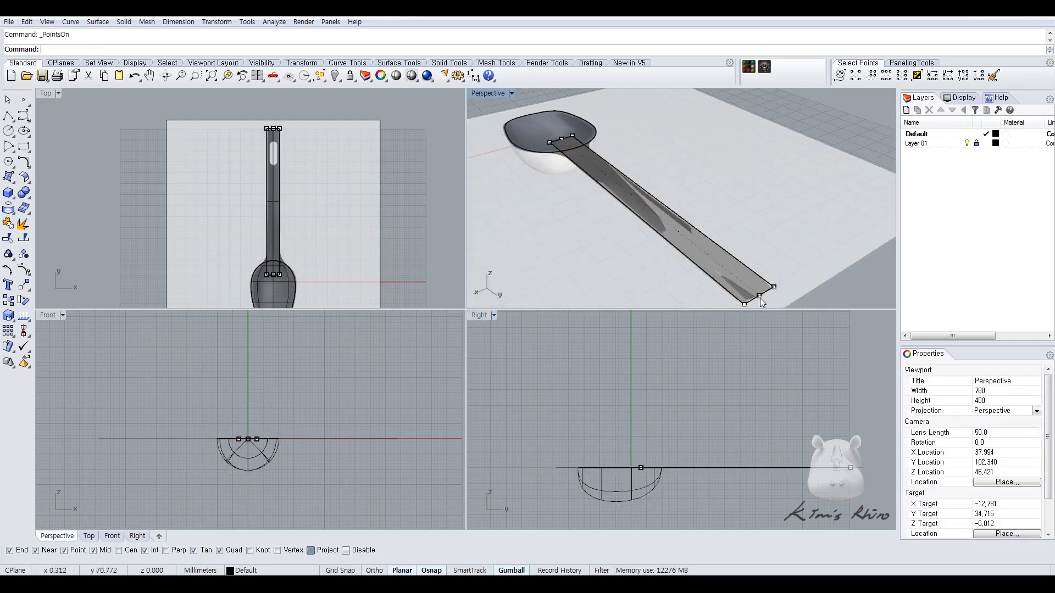
left_click(759, 295)
scroll(710, 436, "up", 5)
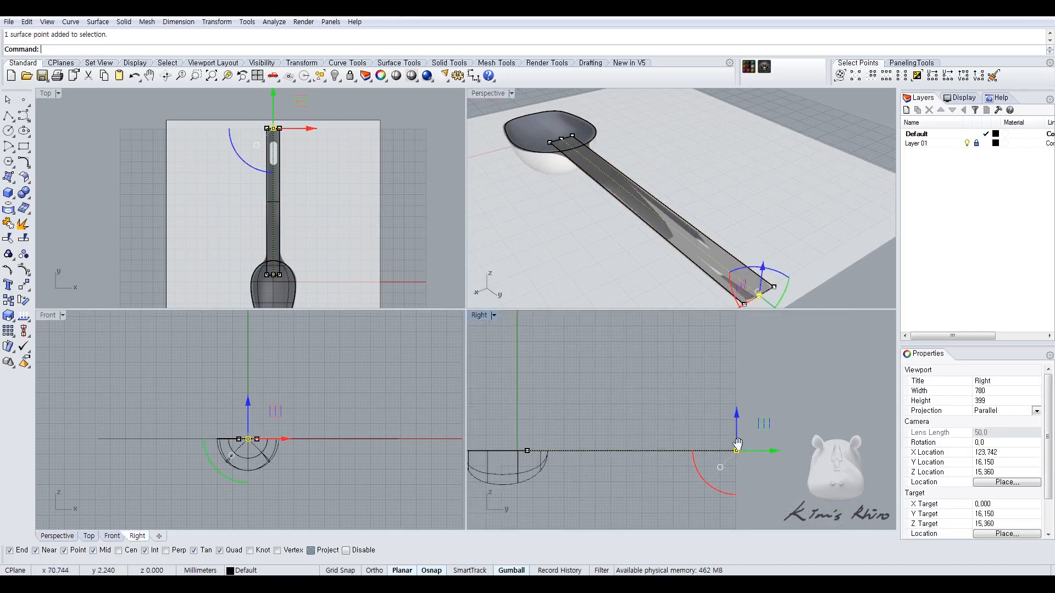
left_click_drag(716, 425, 717, 444)
key("ctrl+z")
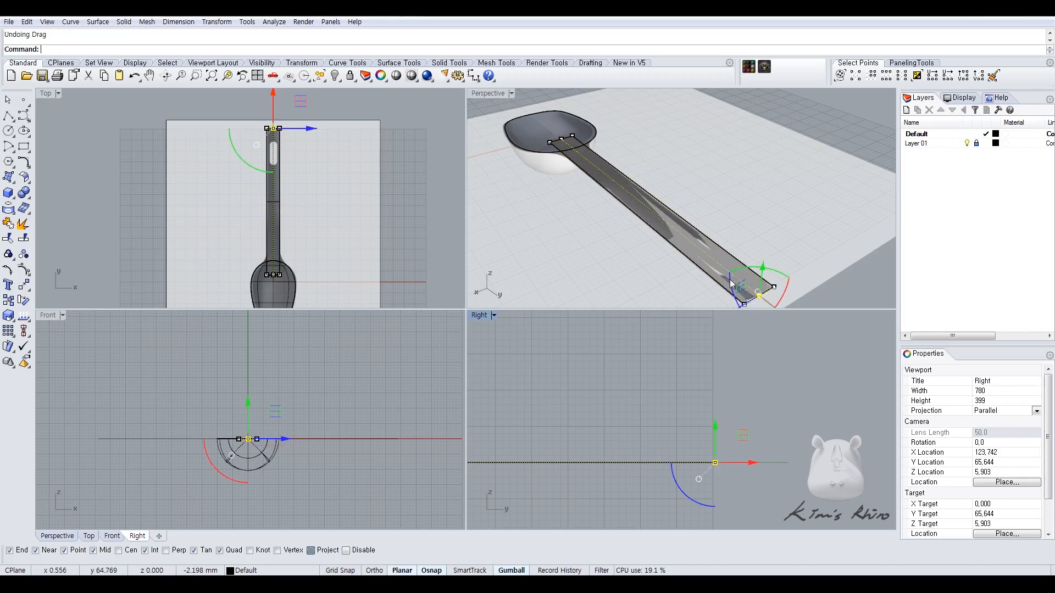
key("Escape")
key("Escape")
Change the handle surface's degree to 2 in both U and V.
left_click(687, 239)
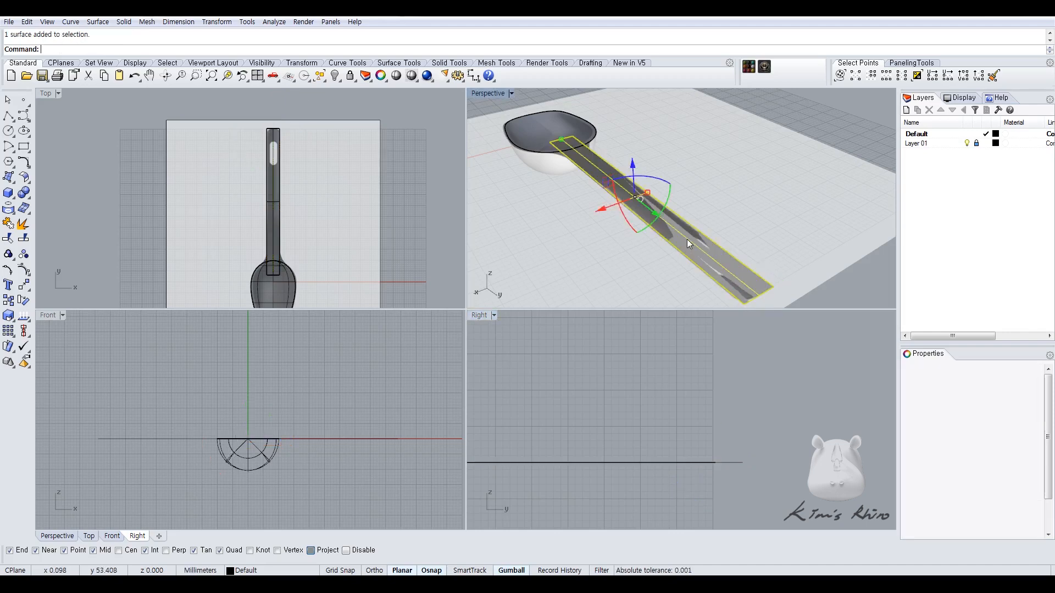
type("ChangeDegree")
key("Return")
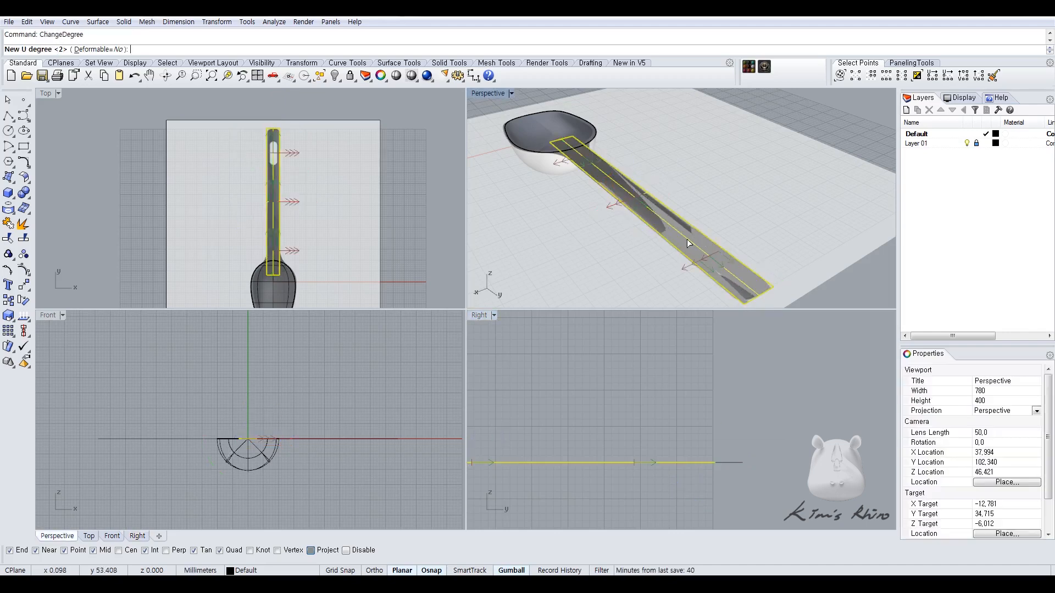
type("2")
key("Return")
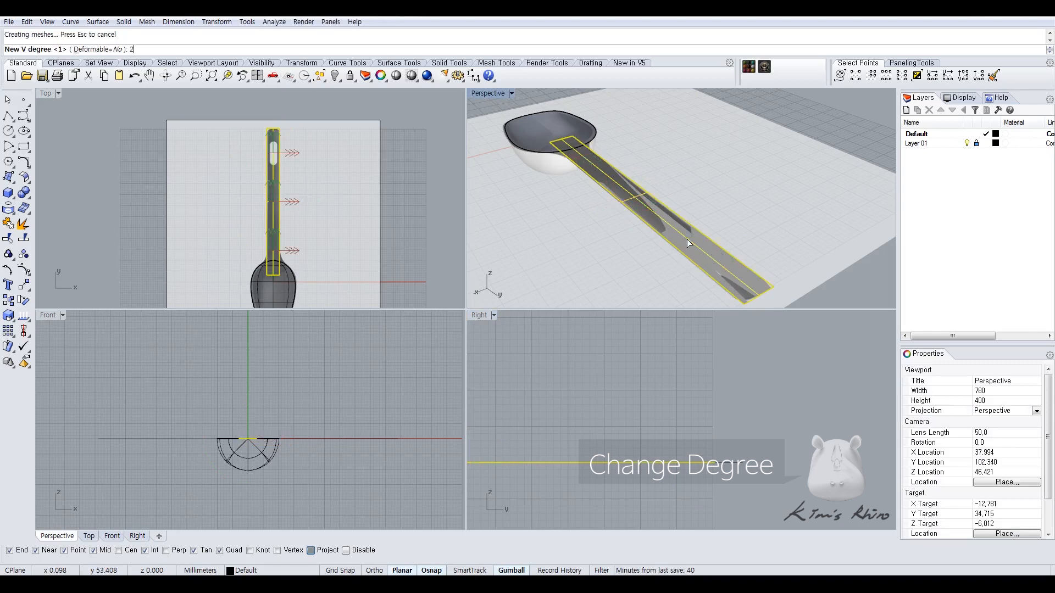
Show the handle's control points and lower the middle point of its far end about 4.17 mm in the side view.
key("F10")
right_click_drag(686, 239, 739, 208)
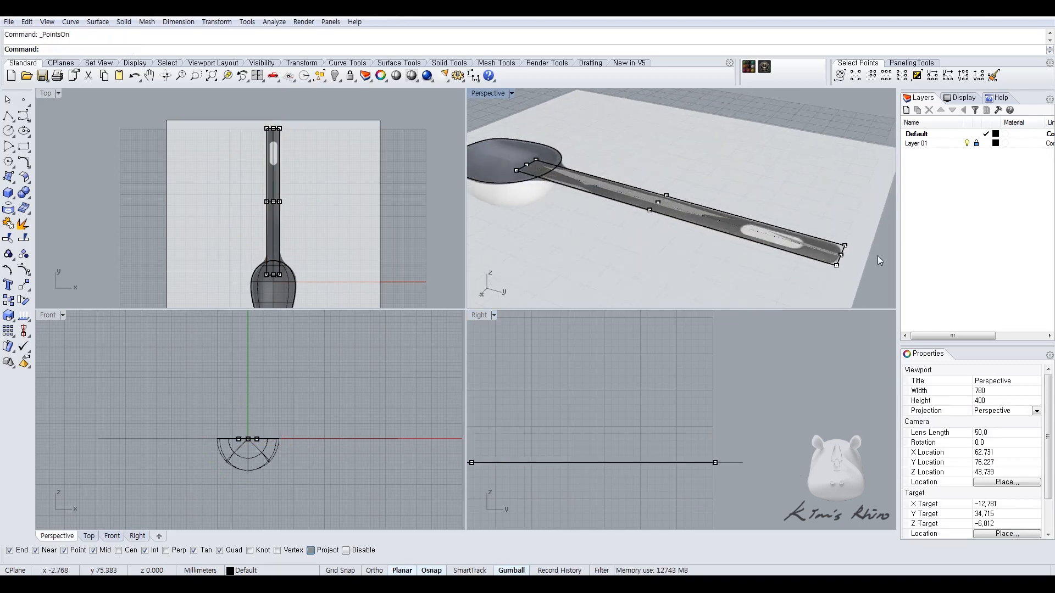
left_click(842, 256)
left_click_drag(715, 432, 718, 449)
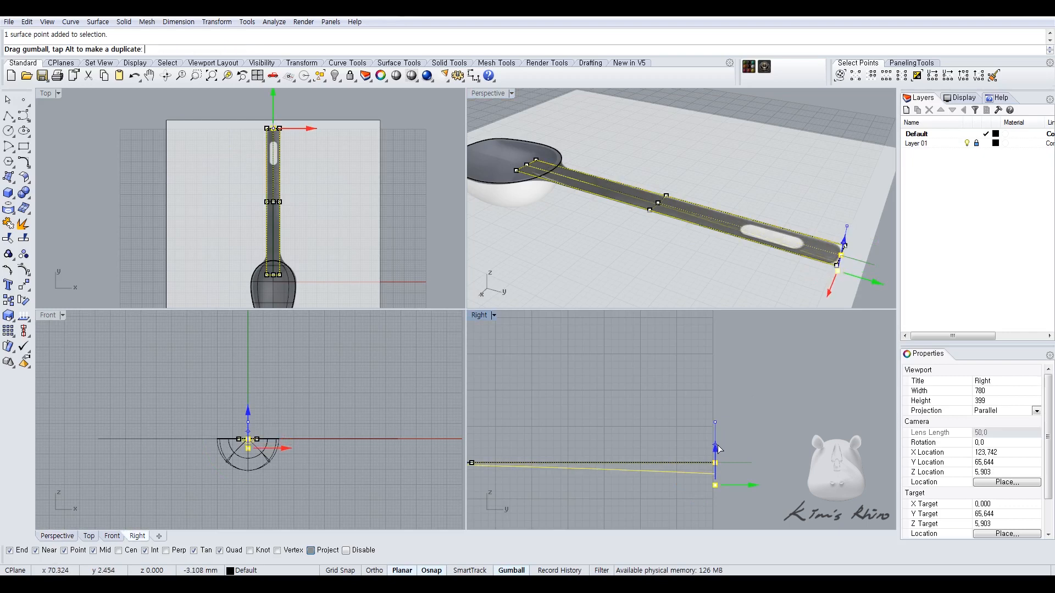
left_click_drag(718, 448, 719, 453)
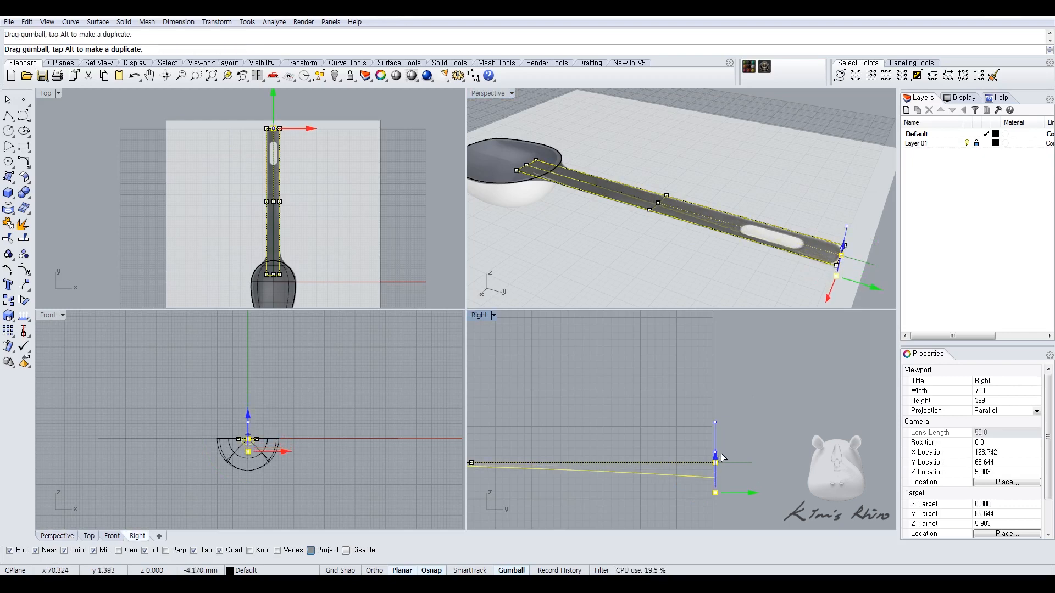
Raise the middle control point of the handle's far end by about 1.33 mm to make its curve shallower.
right_click_drag(839, 161, 763, 203)
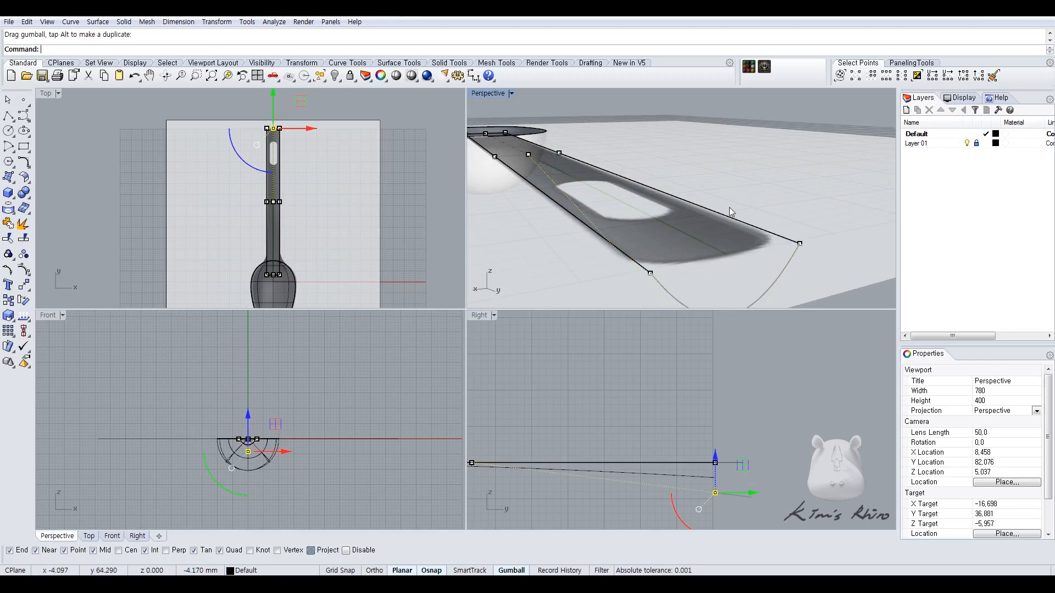
scroll(731, 236, "down", 3)
left_click_drag(736, 230, 737, 220)
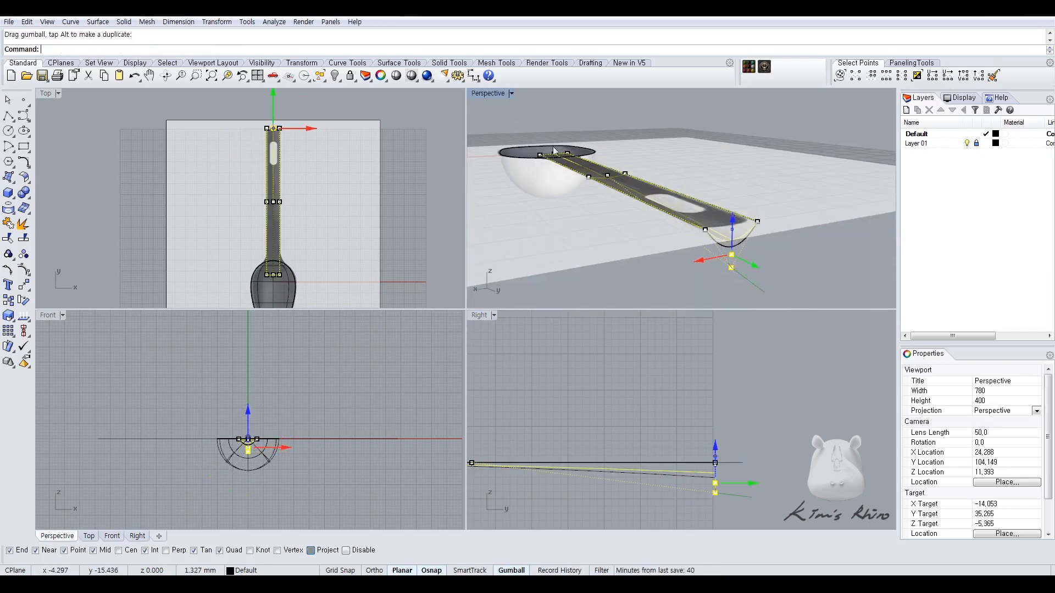
Move the handle's inner end row of control points about 4.8 mm in Y toward the bowl's rim, and close point editing.
right_click_drag(634, 200, 643, 222)
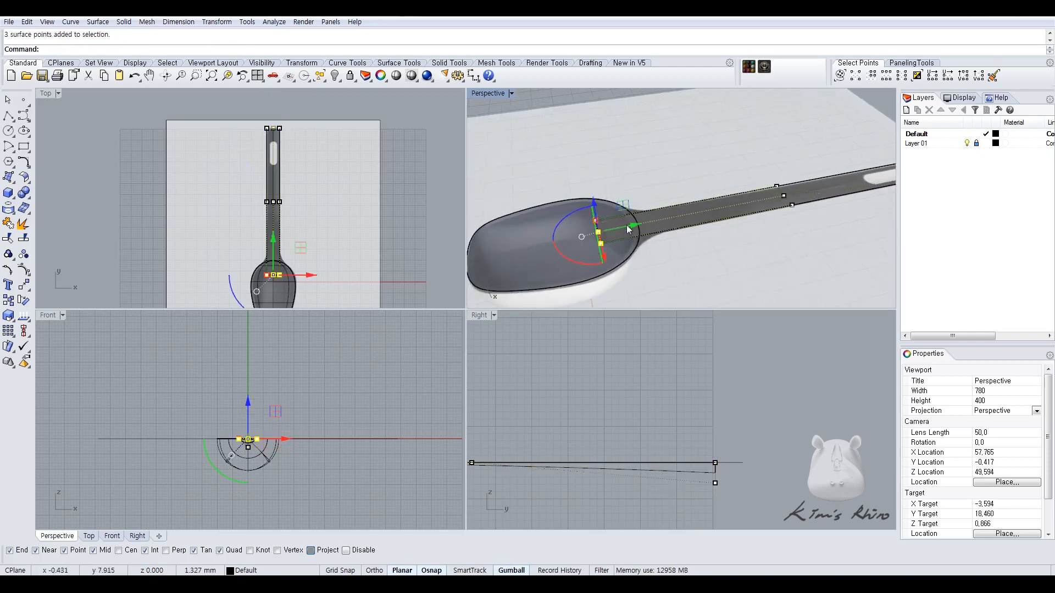
left_click_drag(634, 225, 695, 267)
key("Escape")
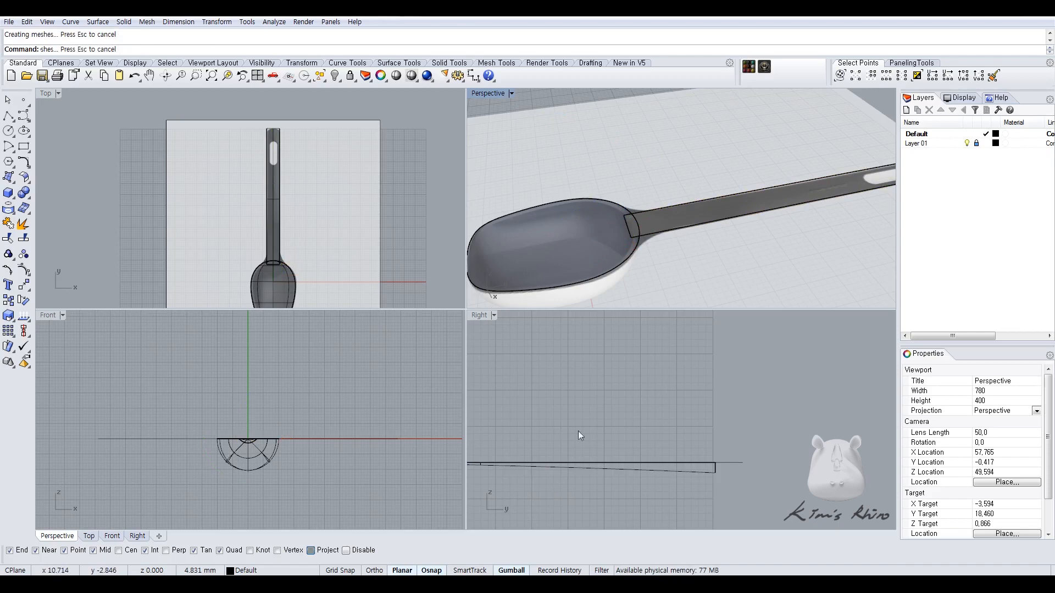
Examine the bowl's depth, side profile and control point layout in the perspective and side views.
key("ctrl+m")
right_click_drag(544, 385, 348, 365)
left_click(349, 365)
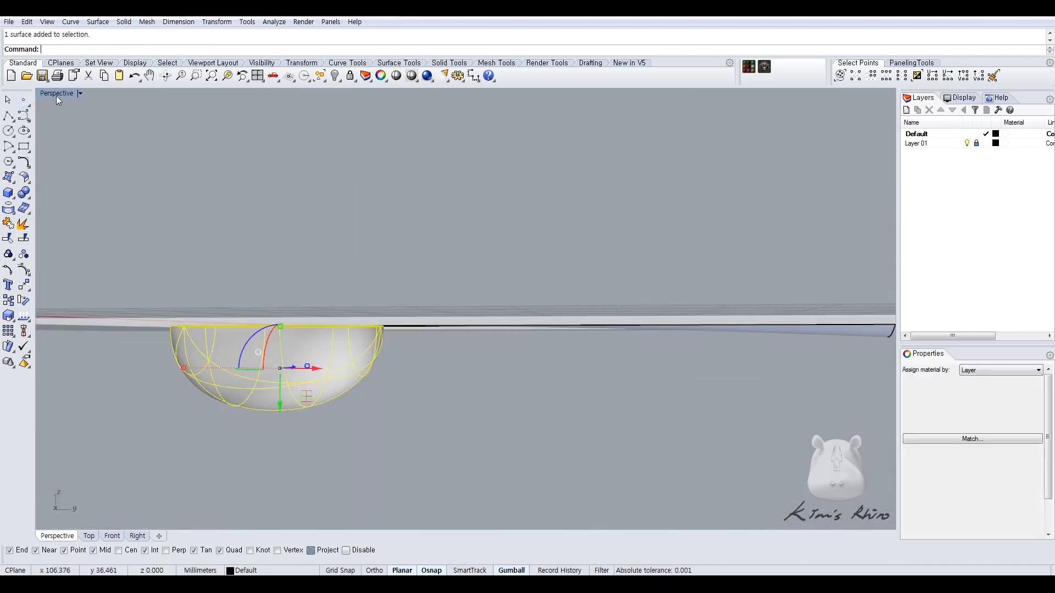
key("ctrl+m")
scroll(569, 378, "up", 8)
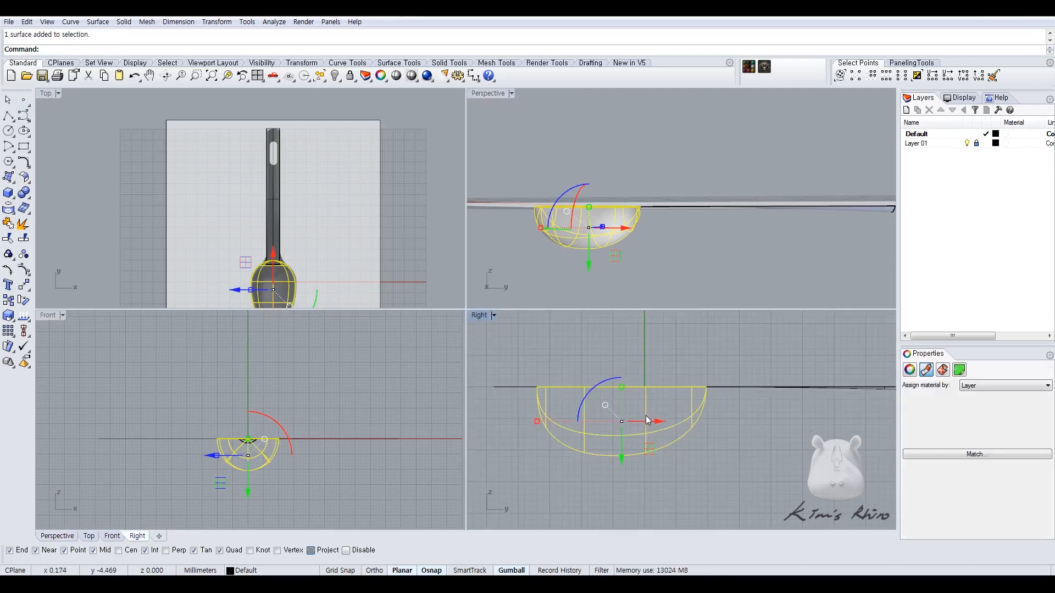
key("F10")
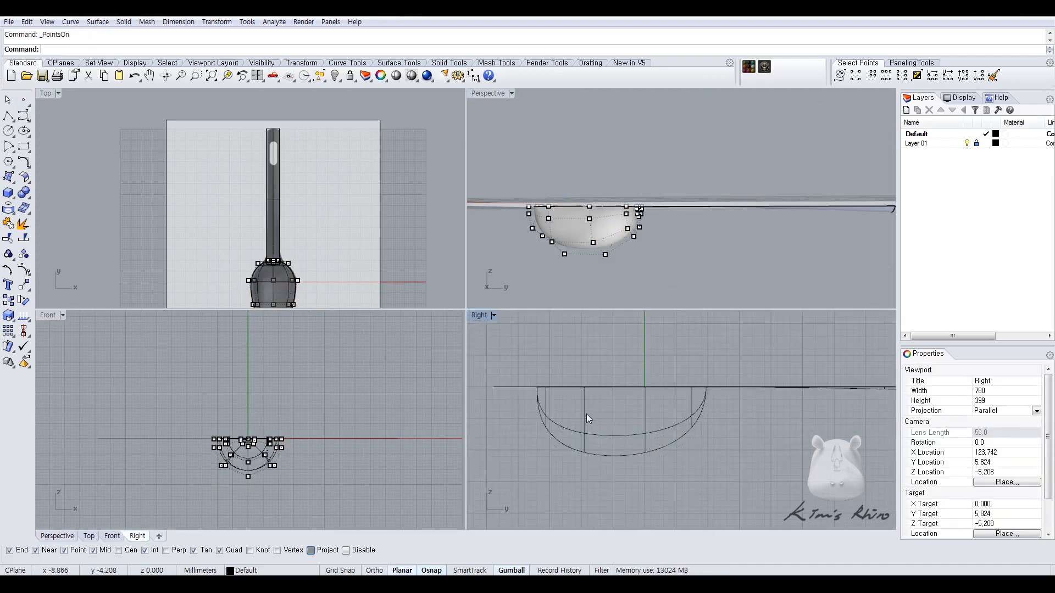
key("Escape")
left_click(634, 435)
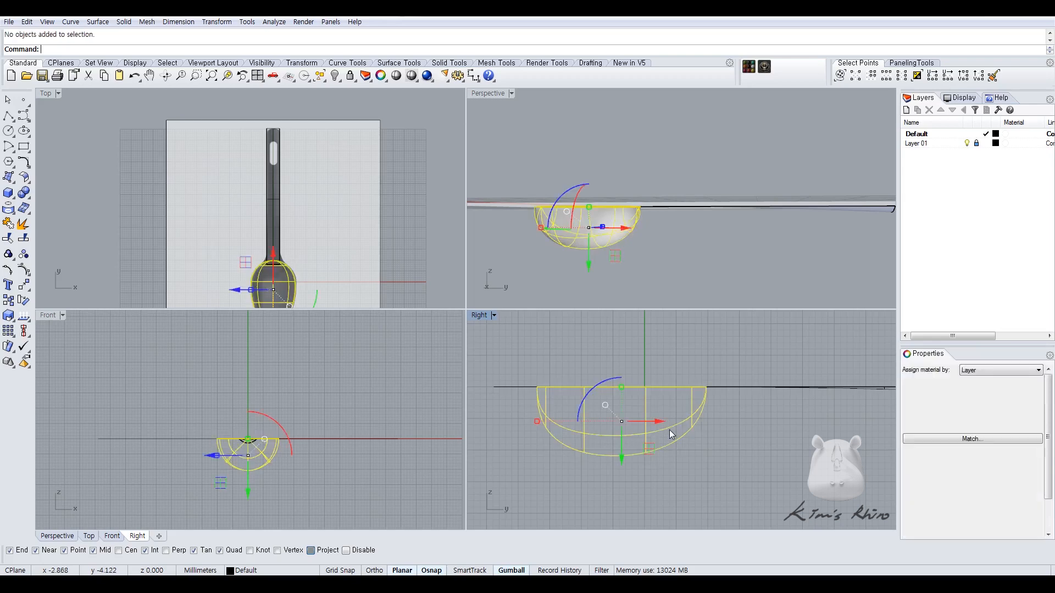
left_click(674, 482)
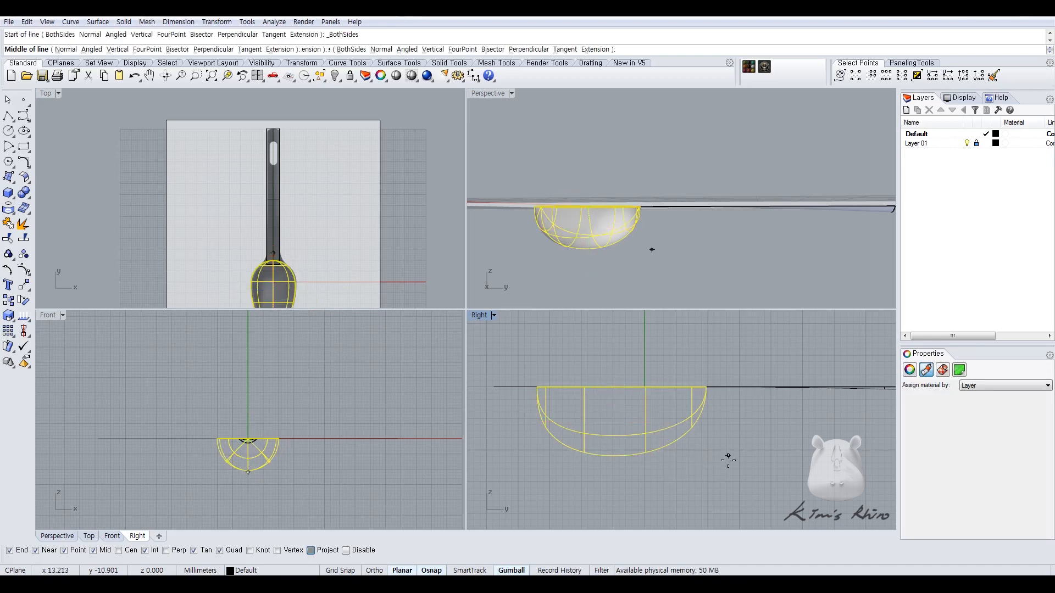
key("Escape")
key("Escape")
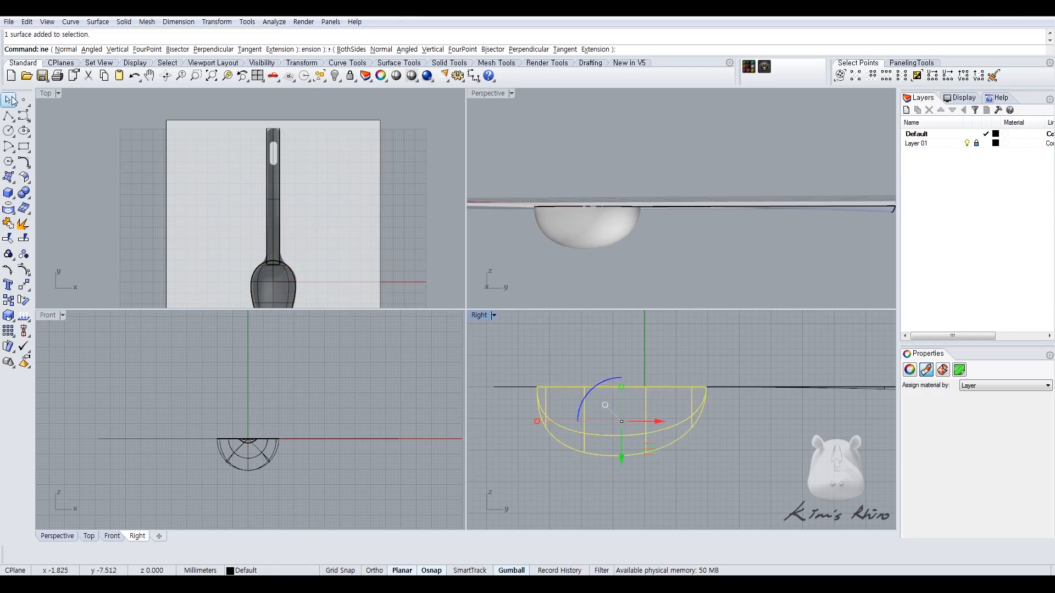
left_click(683, 432)
left_click(686, 442)
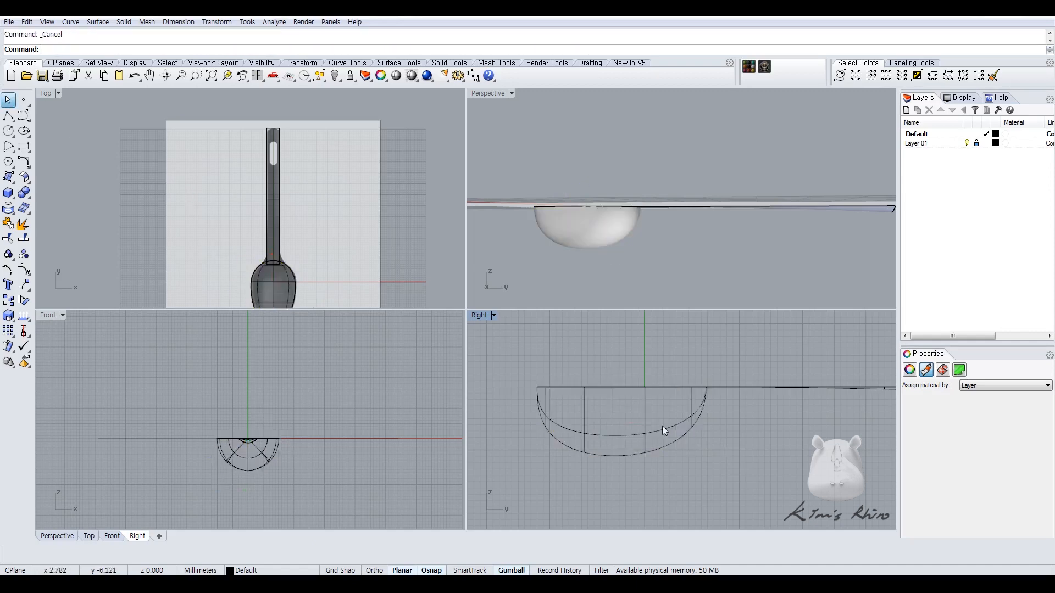
Scale the bowl in one direction vertically from its rim to about 0.55 of its depth in the side view.
left_click(663, 426)
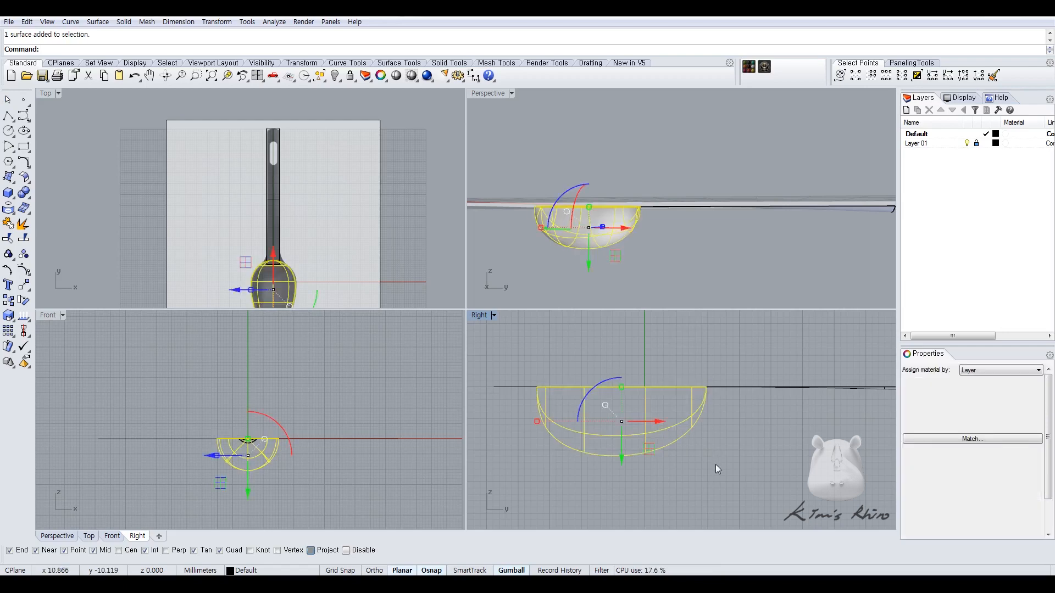
middle_click(716, 467)
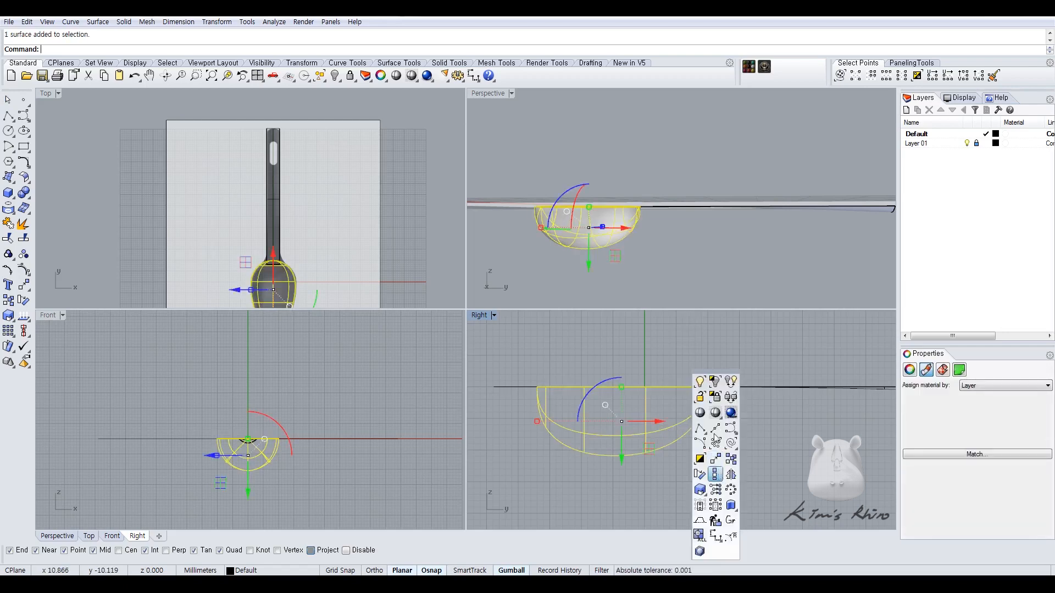
left_click(718, 412)
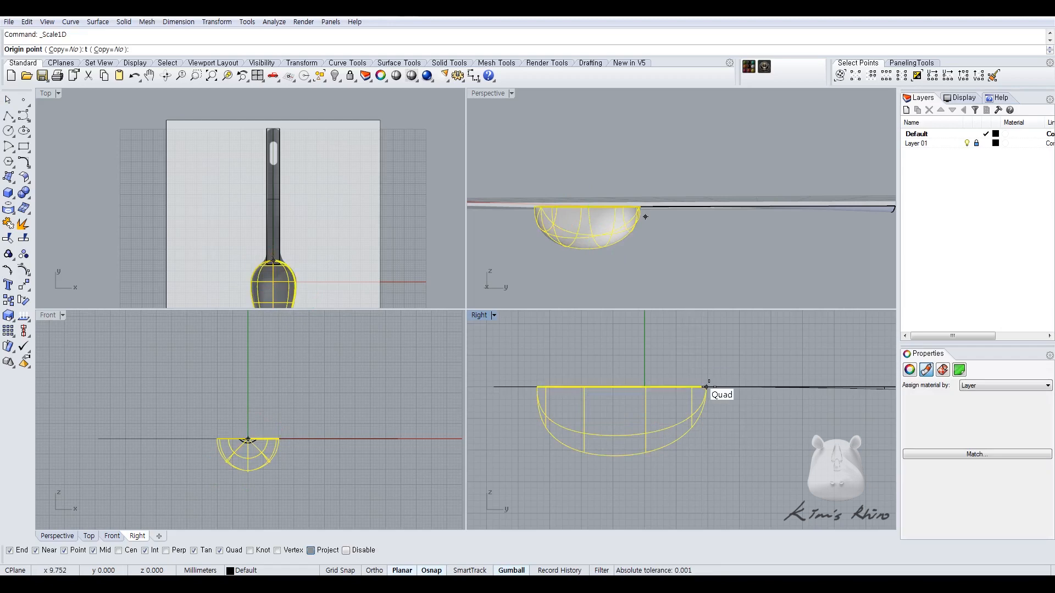
left_click(705, 387)
key("F8")
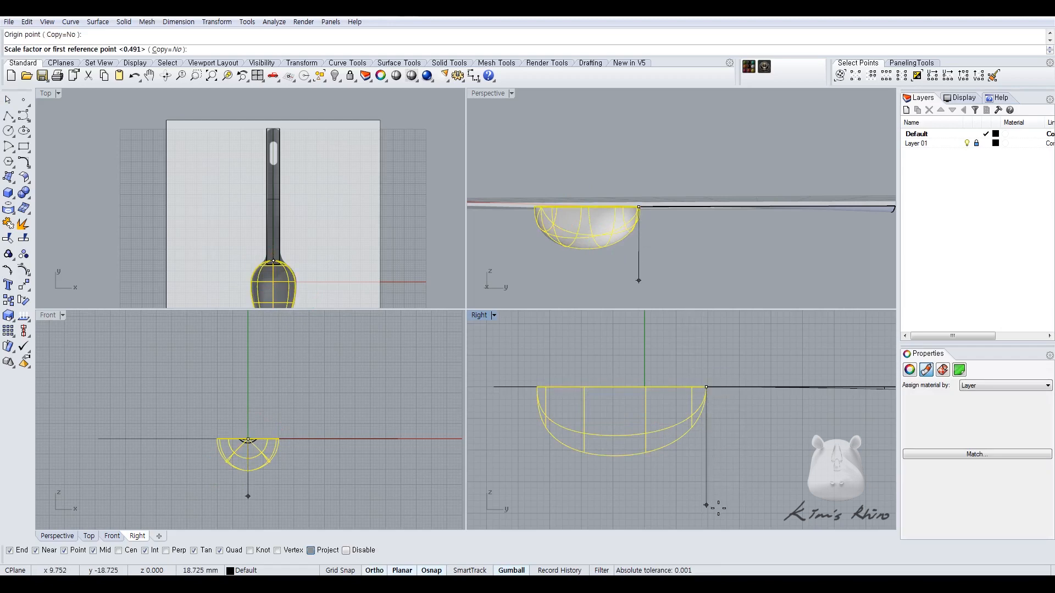
left_click(718, 508)
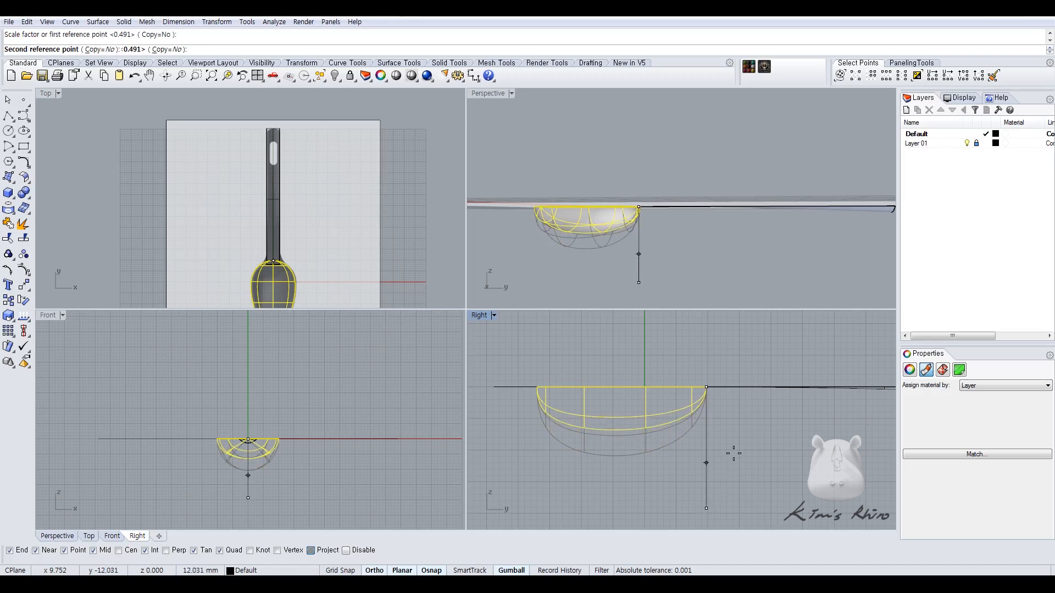
left_click(733, 453)
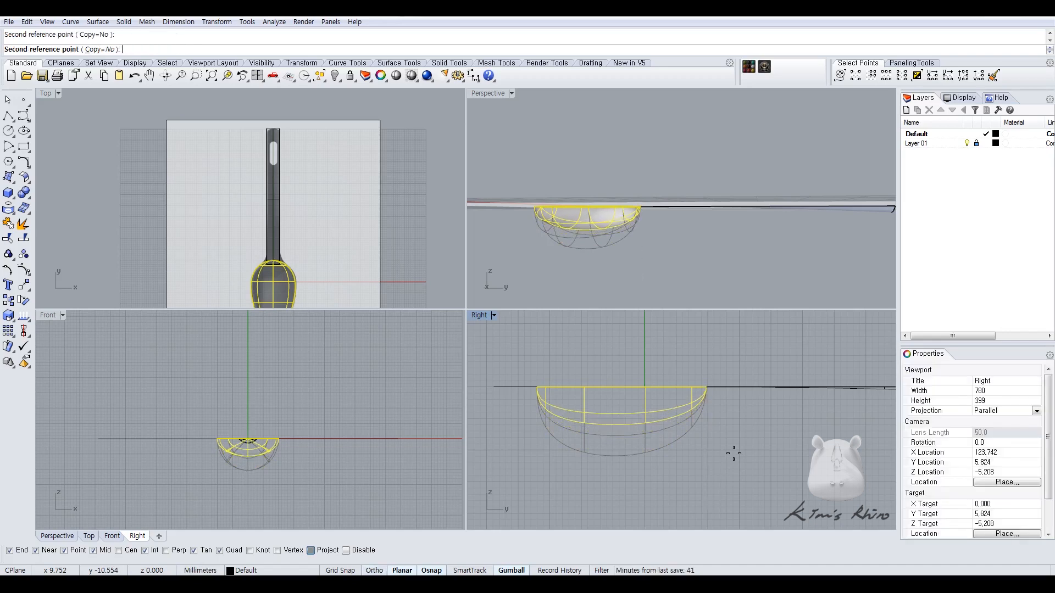
key("F8")
scroll(543, 406, "up", 2)
scroll(543, 407, "up", 1)
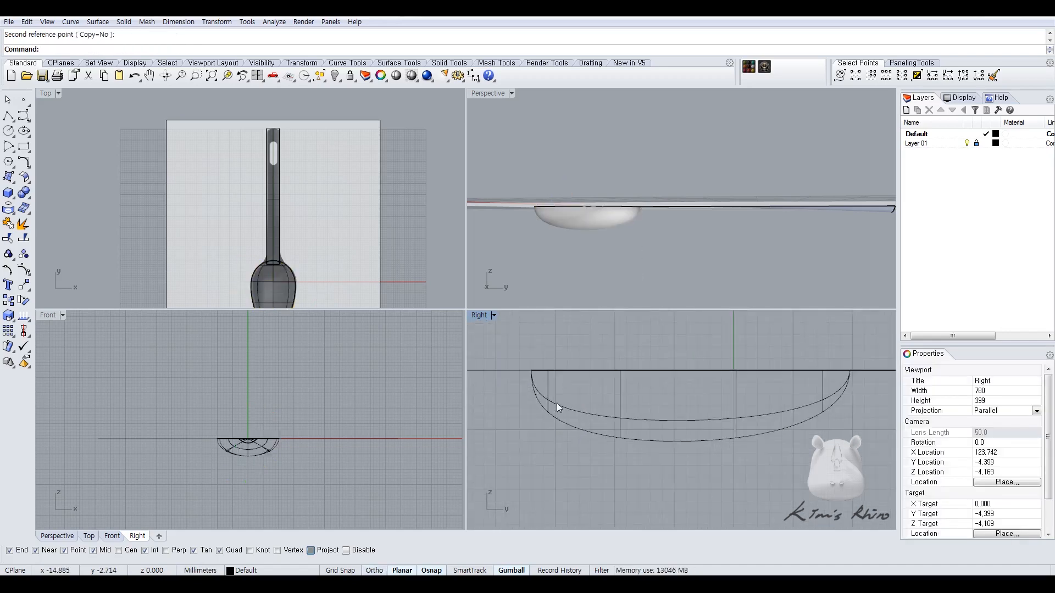
Show the bowl's control points and scale the row nearest the tip vertically from the rim by about 0.66.
left_click(556, 403)
key("F10")
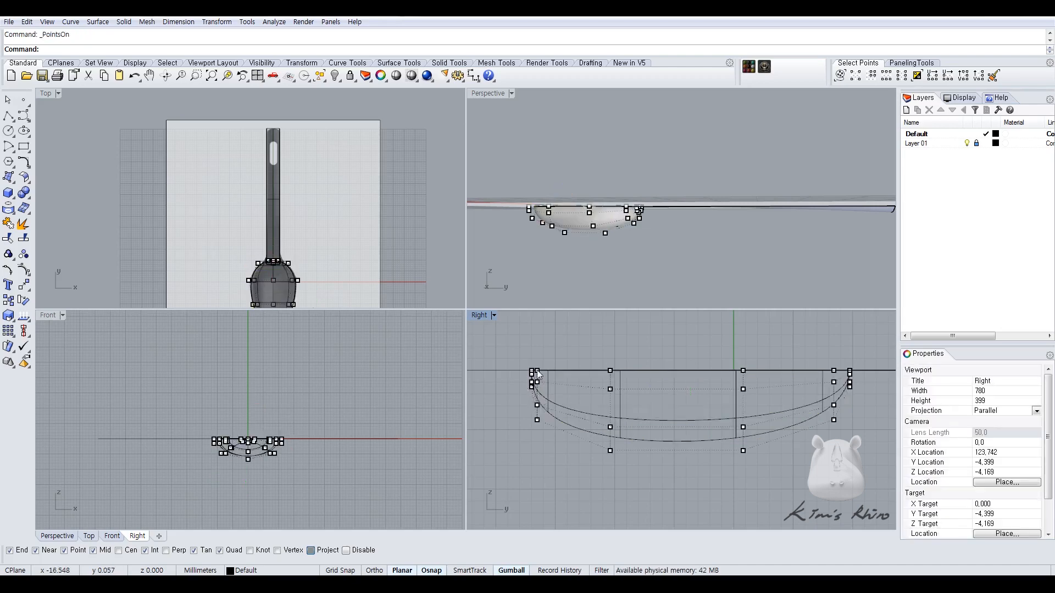
left_click(574, 383)
left_click(599, 406)
left_click(901, 77)
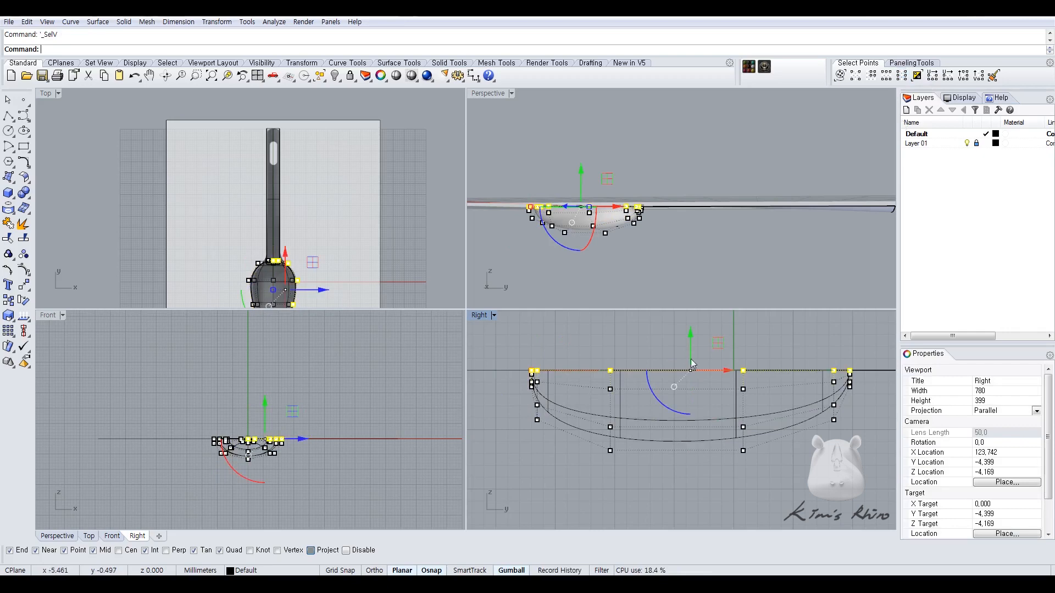
left_click_drag(526, 390, 551, 425)
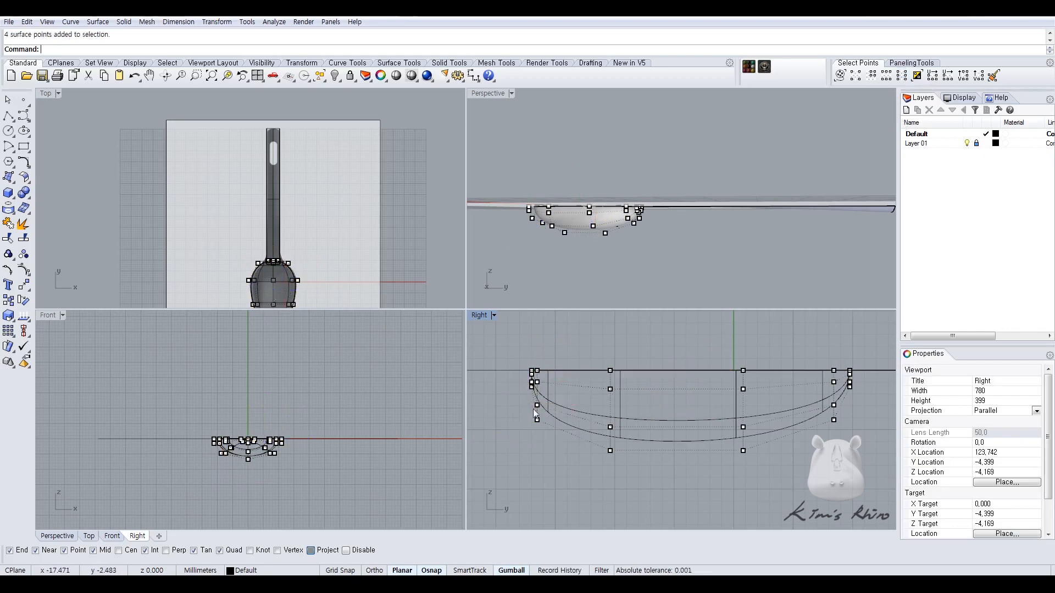
left_click(886, 75)
middle_click(555, 435)
left_click(553, 433)
left_click(610, 370)
left_click(575, 491)
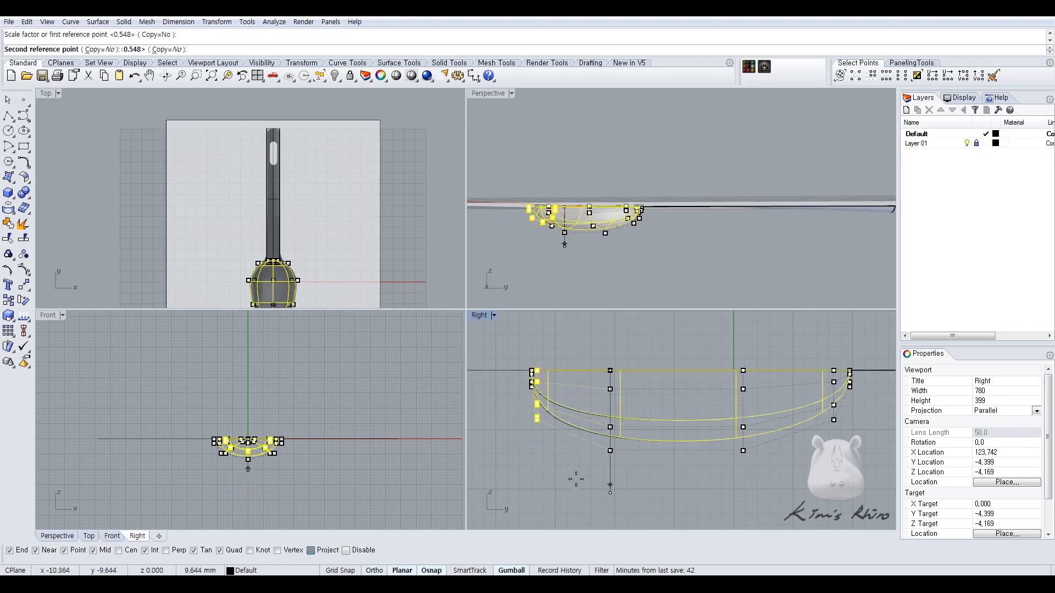
left_click(577, 451)
Scale the bowl's next row of control points inward from the tip vertically from the rim by about 0.9.
right_click_drag(759, 435, 675, 452)
left_click_drag(512, 359, 549, 487)
right_click(532, 388)
left_click(526, 388)
right_click_drag(558, 377, 690, 386)
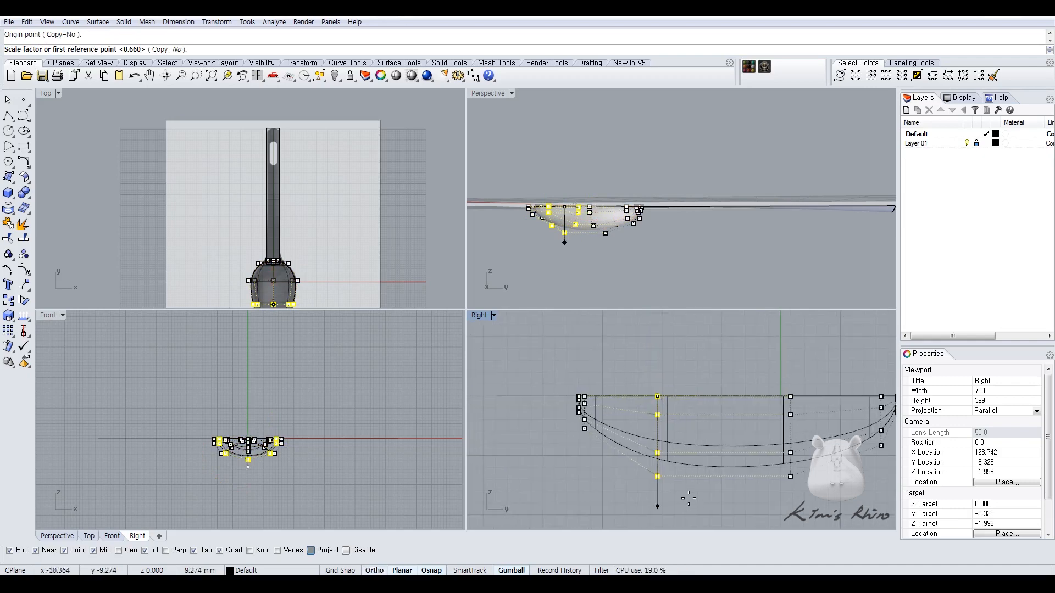
left_click(688, 501)
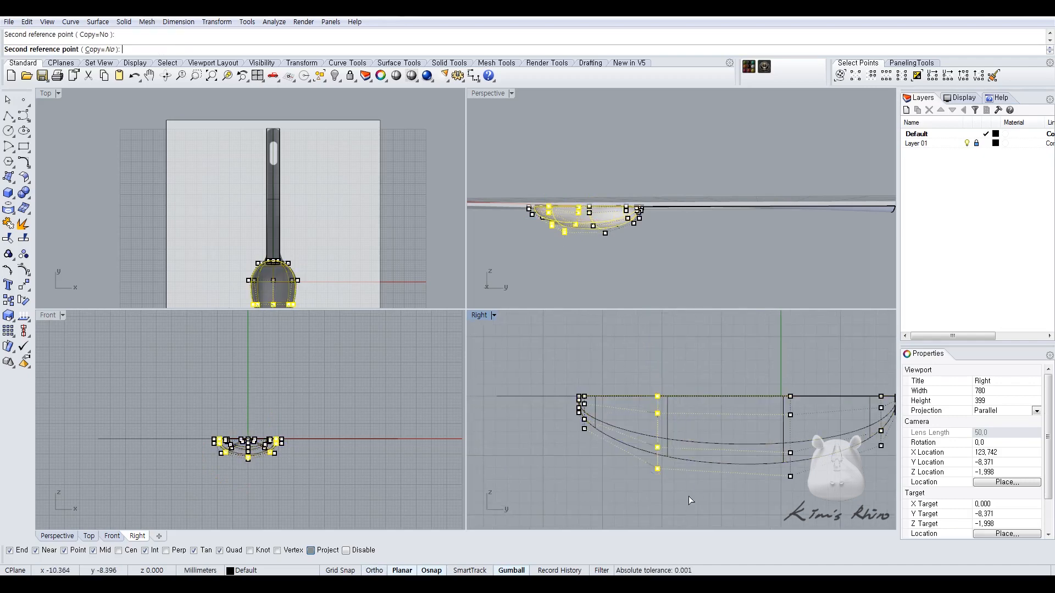
left_click(688, 431)
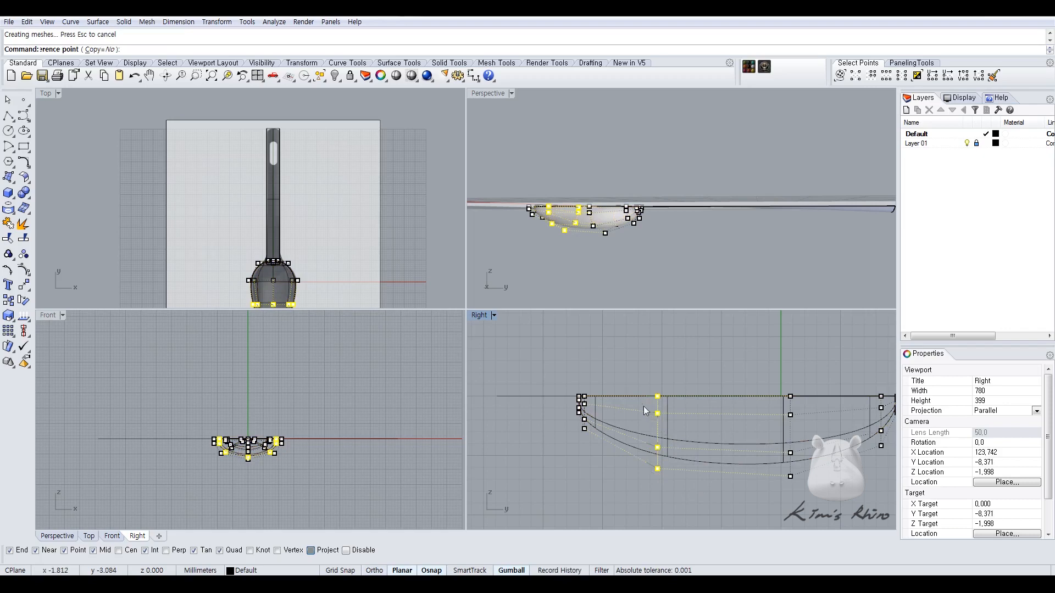
Scale the row of control points on the bowl's handle-side half vertically from the rim by about 1.04, and close point editing.
right_click_drag(643, 407, 636, 397)
left_click_drag(644, 331, 693, 466)
right_click(694, 411)
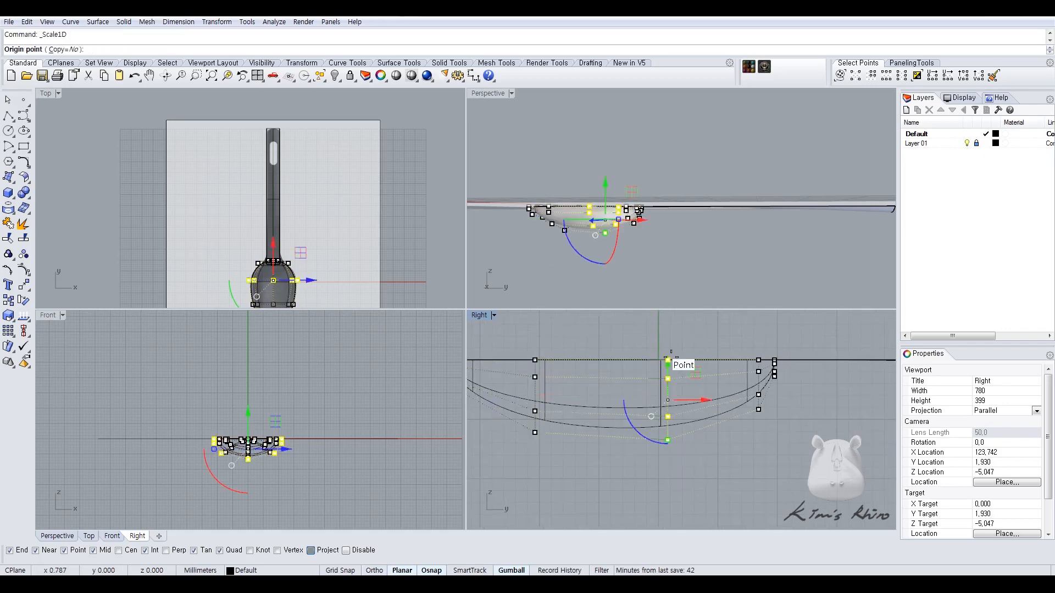
left_click(668, 363)
left_click(682, 473)
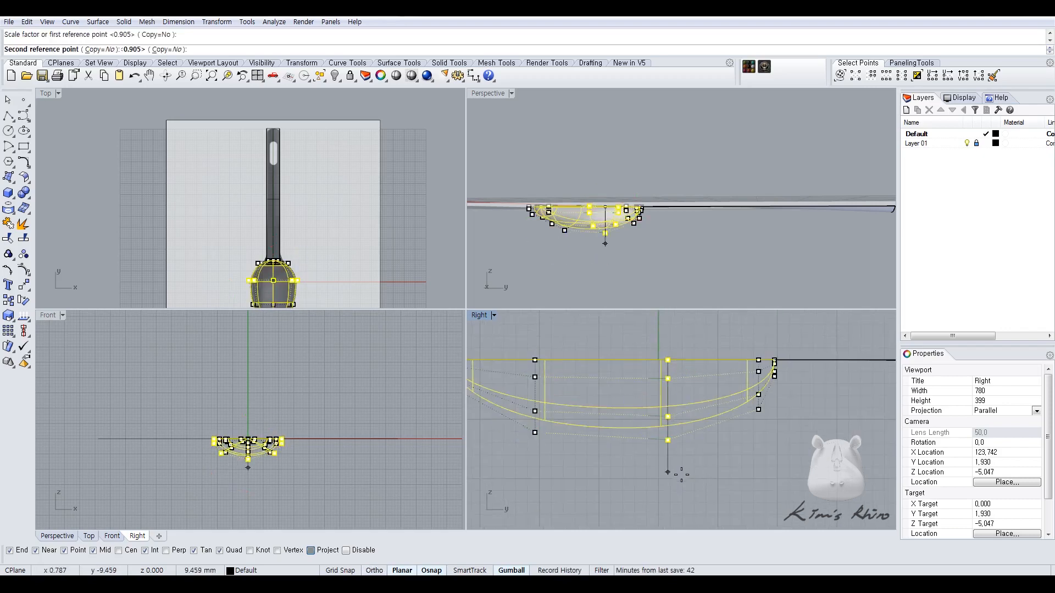
left_click(681, 477)
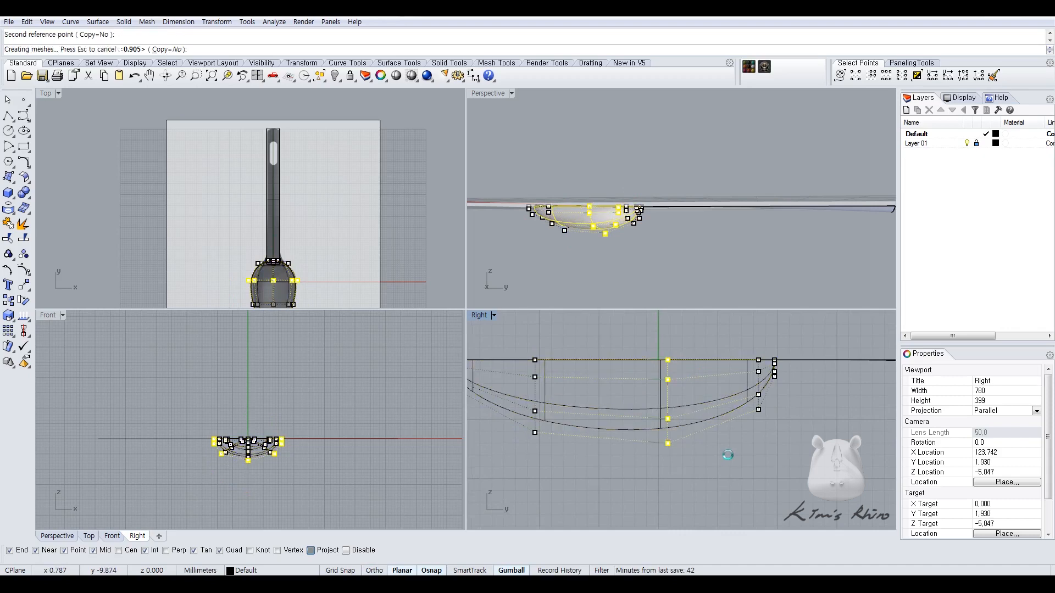
right_click_drag(631, 197, 673, 226)
key("Escape")
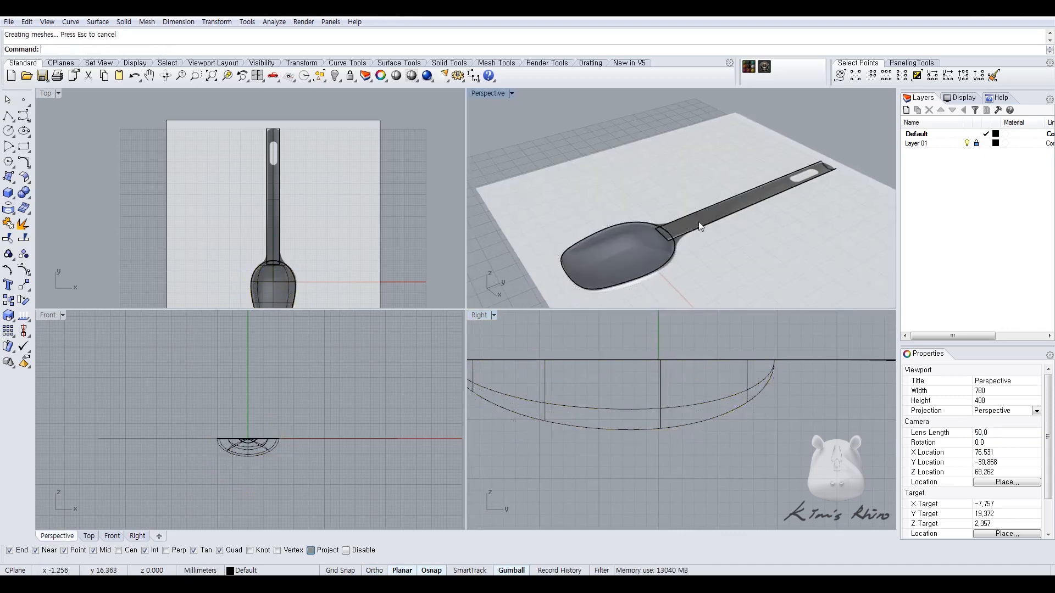
Draw a straight centre line from the midpoint of the handle's far end down the handle, past the slot in the picture.
double_click(488, 93)
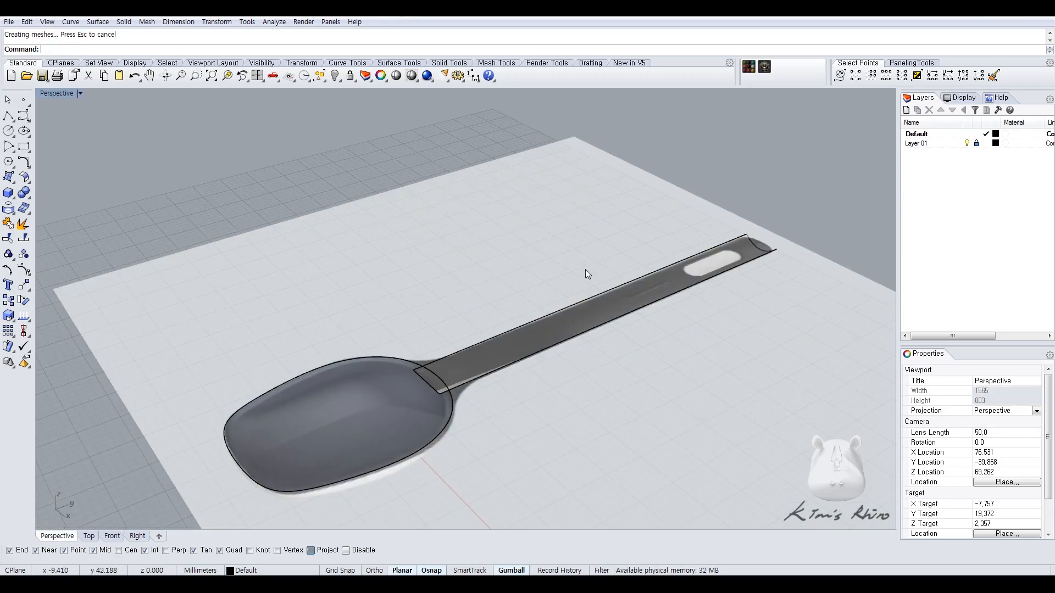
double_click(46, 94)
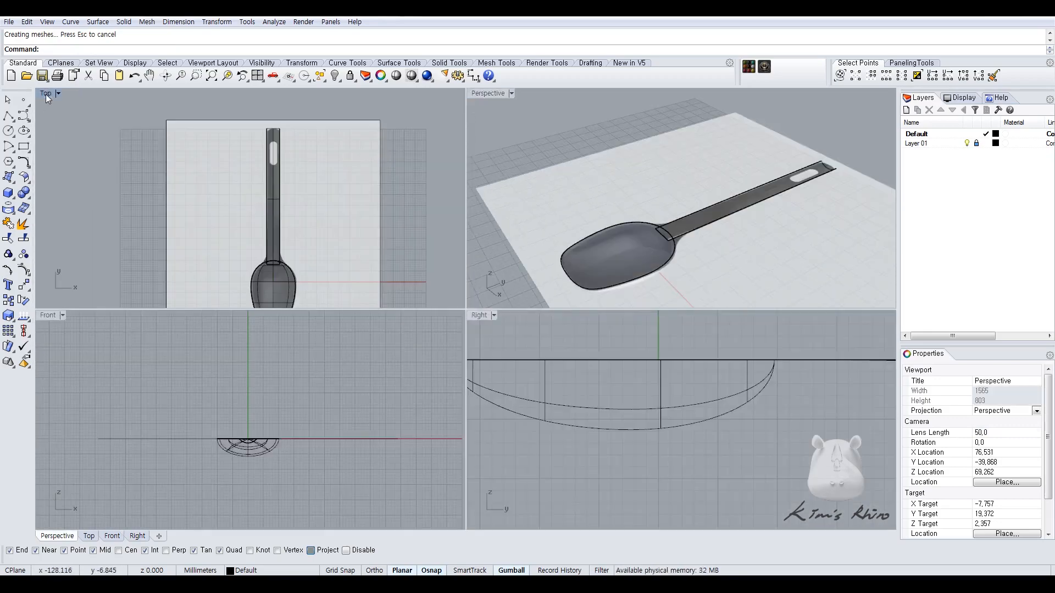
scroll(326, 156, "up", 6)
right_click_drag(745, 238, 589, 228)
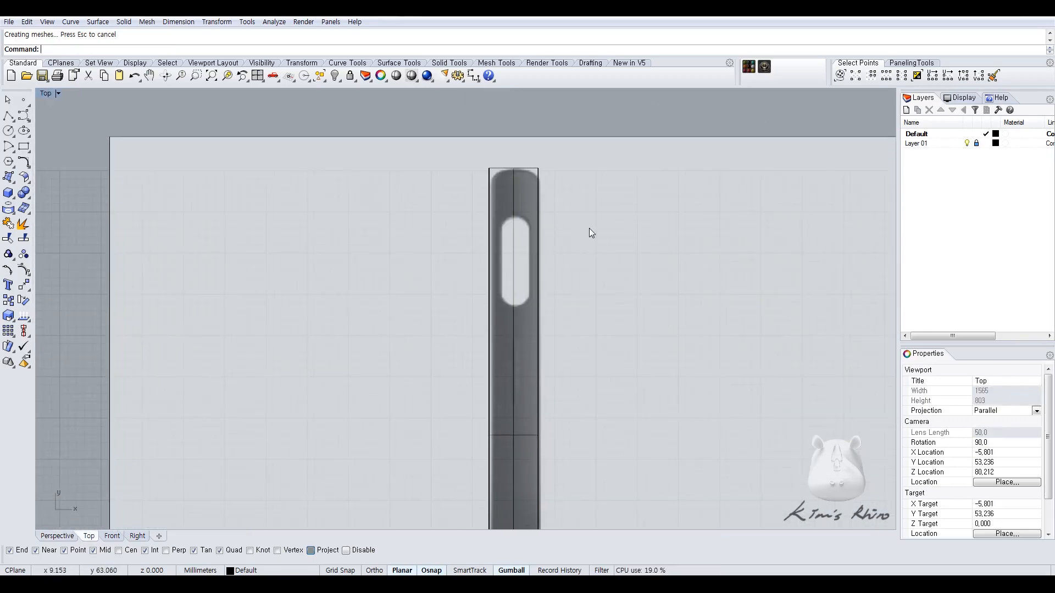
type("m")
key("Return")
middle_click(597, 264)
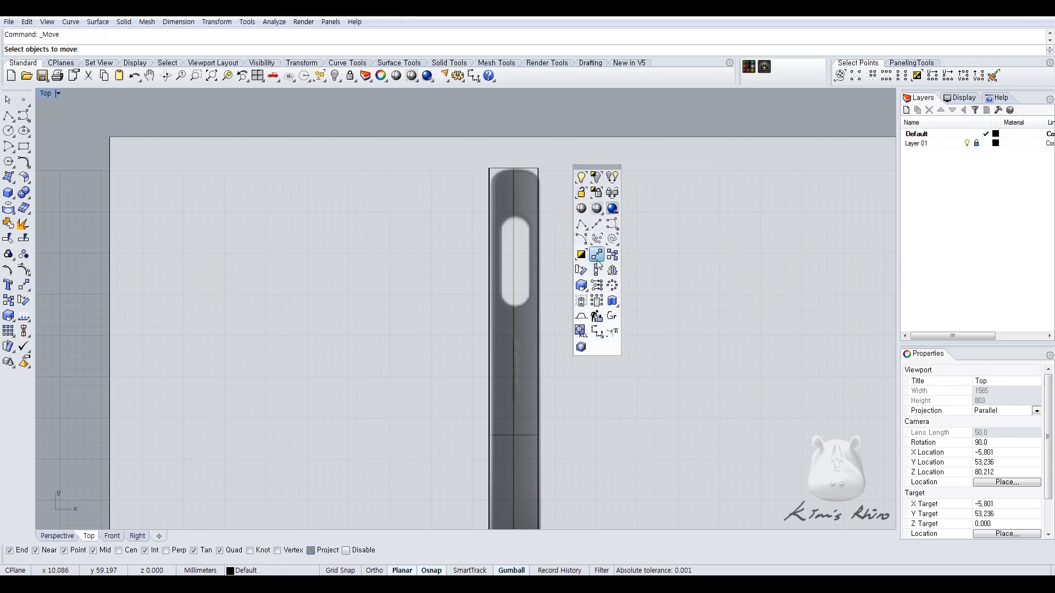
left_click(581, 224)
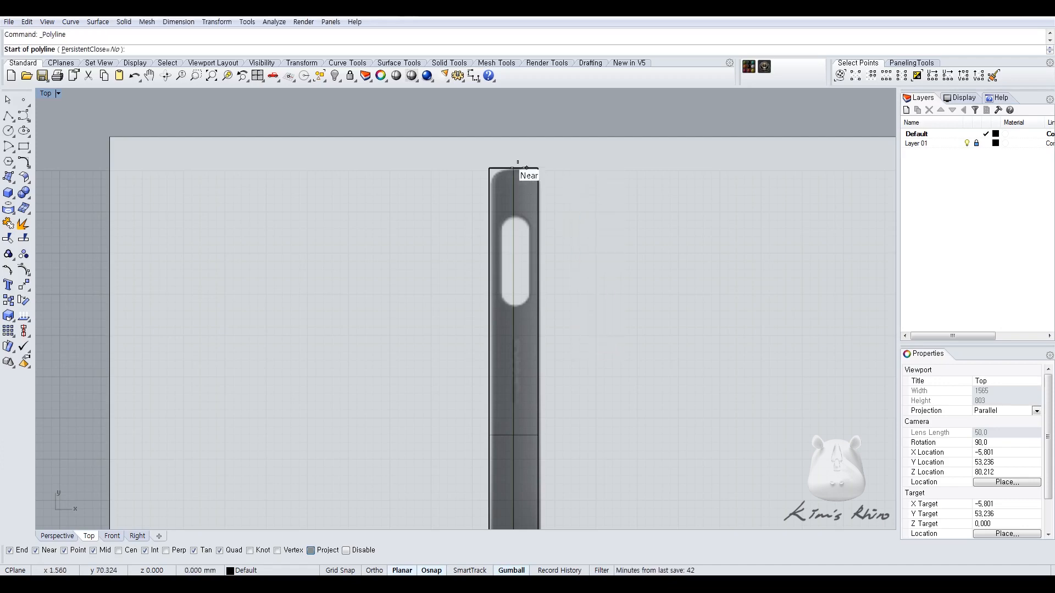
left_click(513, 168)
left_click(524, 361)
right_click(527, 363)
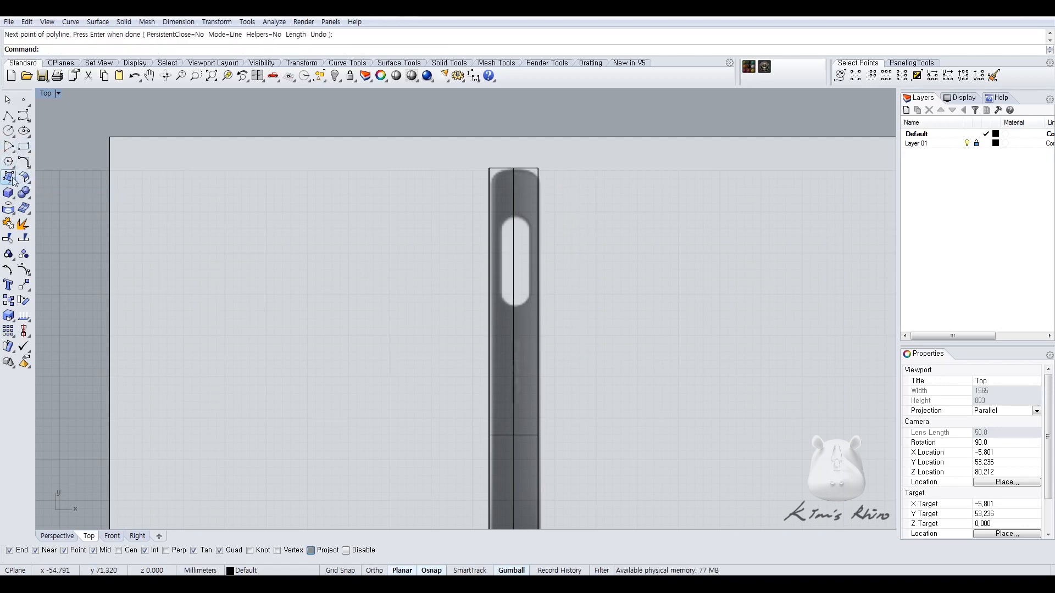
Draw a rectangle about 3.4 by 10 mm over the handle's slot, centred on the midpoint of the centre line.
left_click(23, 147)
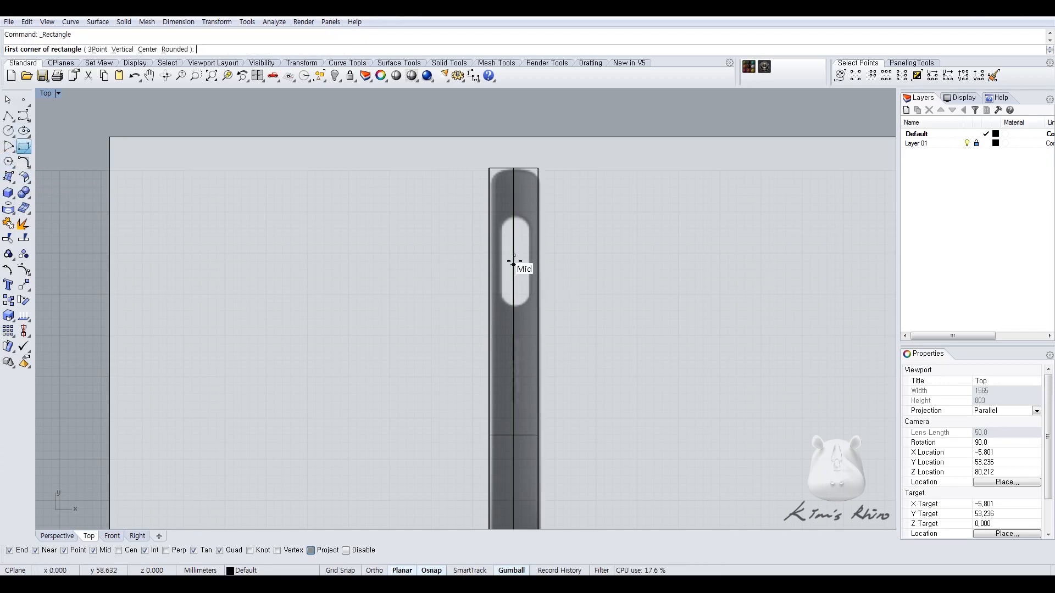
key("Return")
scroll(514, 264, "up", 2)
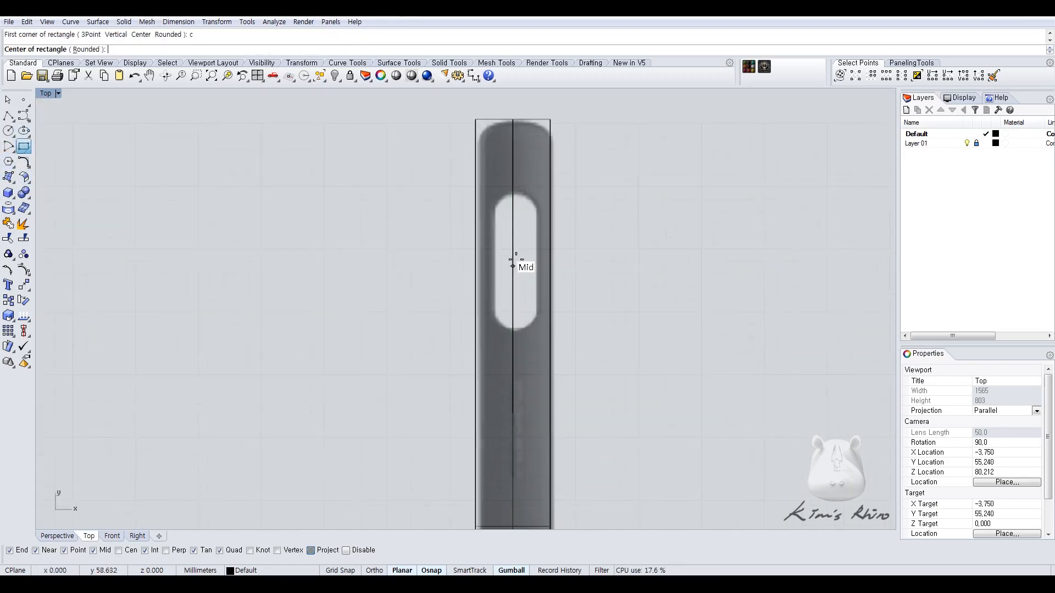
left_click(513, 266)
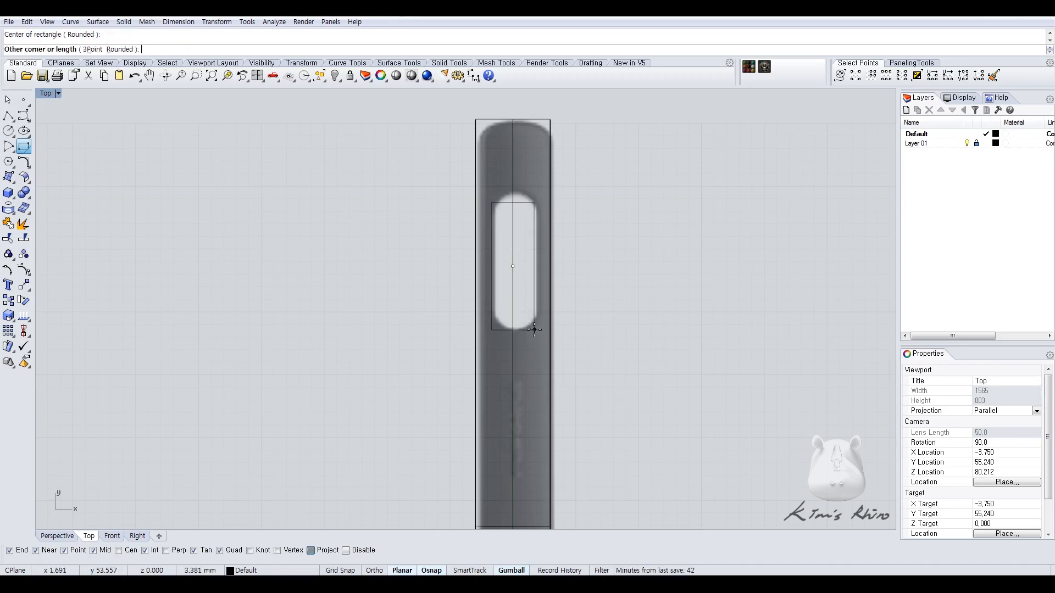
left_click(533, 330)
key("Return")
Move the rectangle slightly toward the handle's far end to line it up with the slot in the picture.
left_click(525, 203)
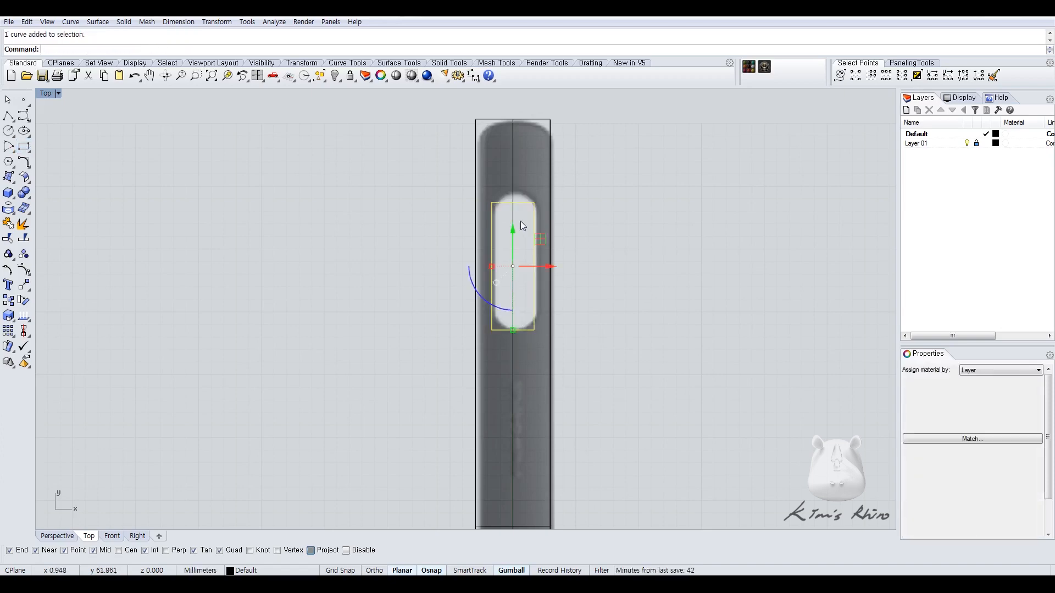
left_click(513, 230)
key("Escape")
right_click_drag(522, 204, 519, 222)
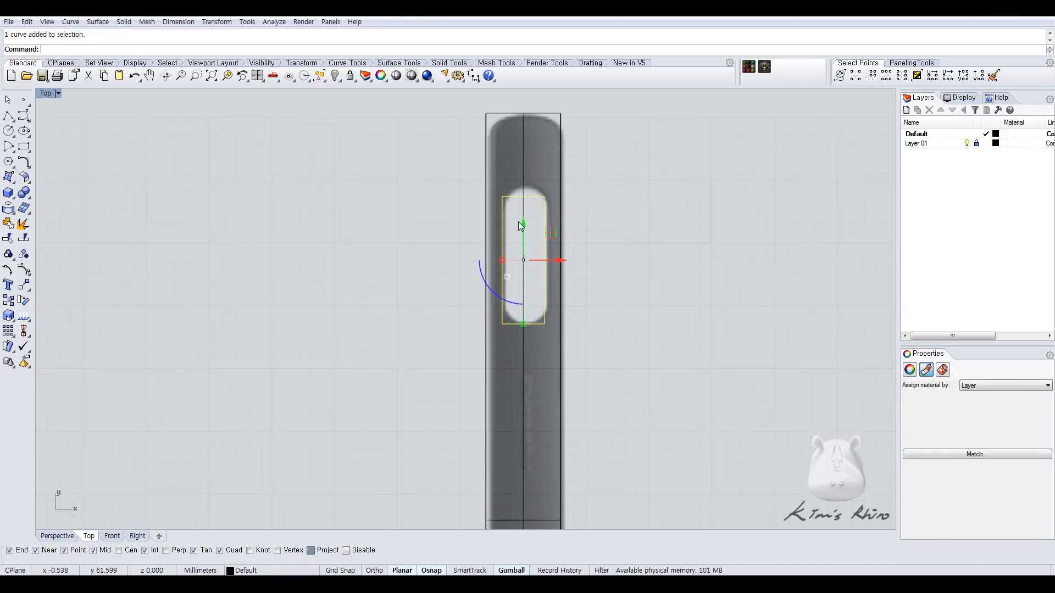
left_click(526, 218)
left_click(681, 225)
Cap the open rim of the bowl with a planar surface.
double_click(50, 98)
right_click_drag(708, 231, 673, 238)
left_click(626, 245)
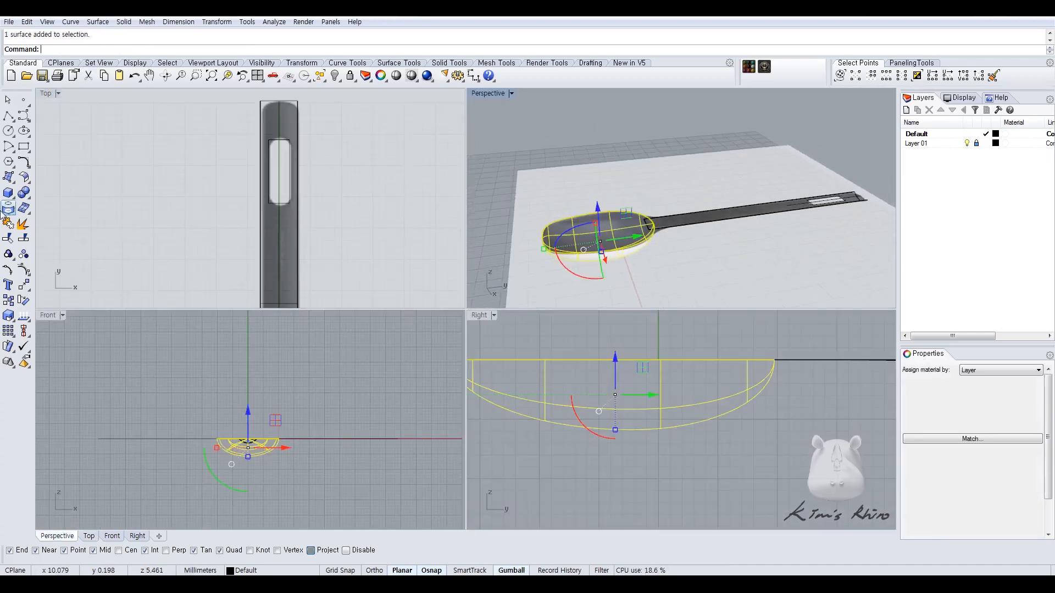
left_click(24, 193)
left_click(40, 213)
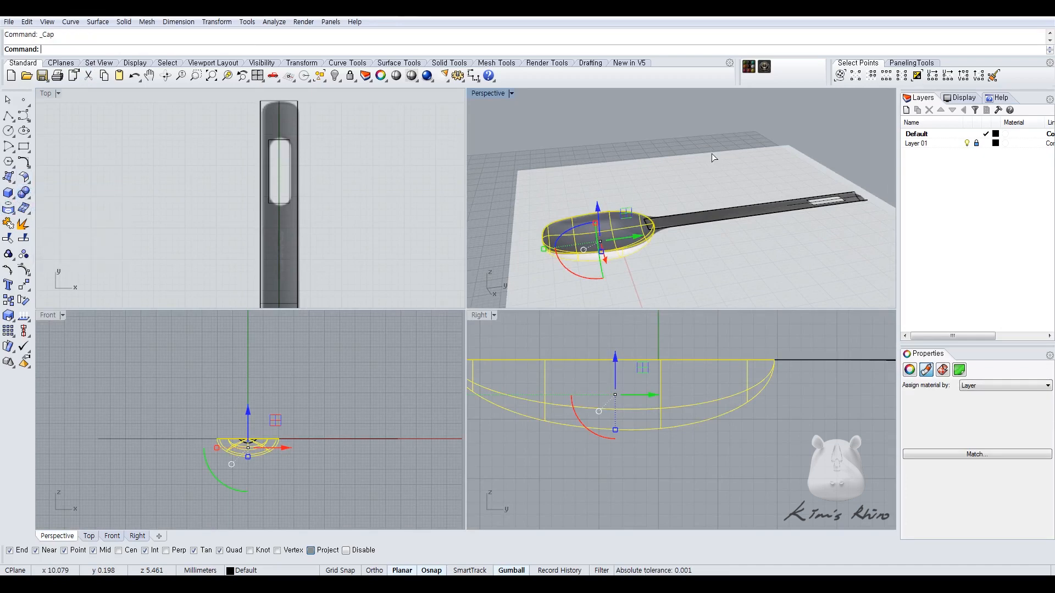
Extrude the slot rectangle as a solid to both sides through the handle by about 2.9 mm.
double_click(492, 92)
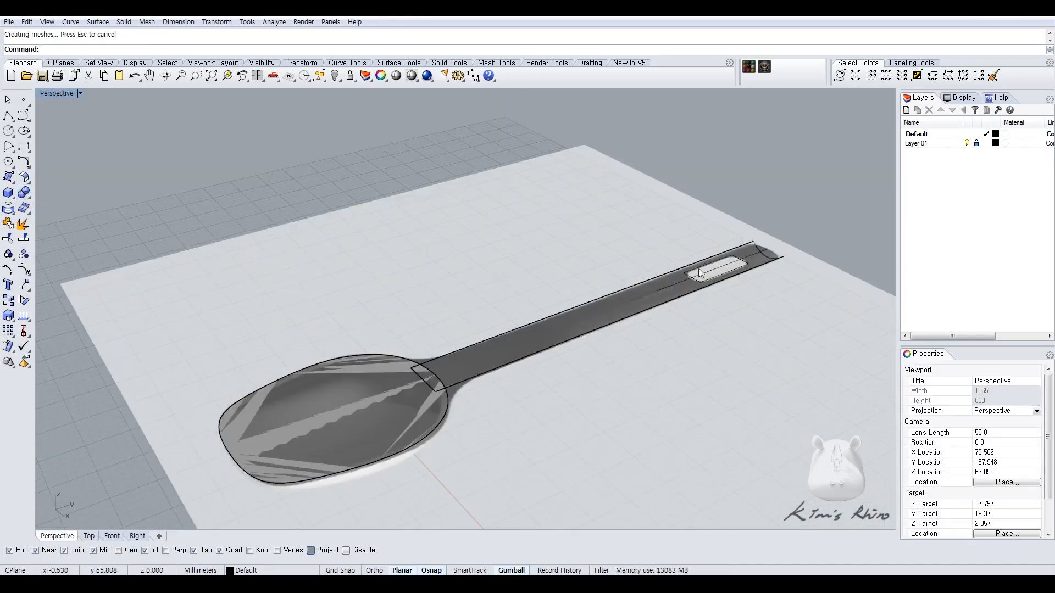
left_click(696, 280)
left_click(732, 325)
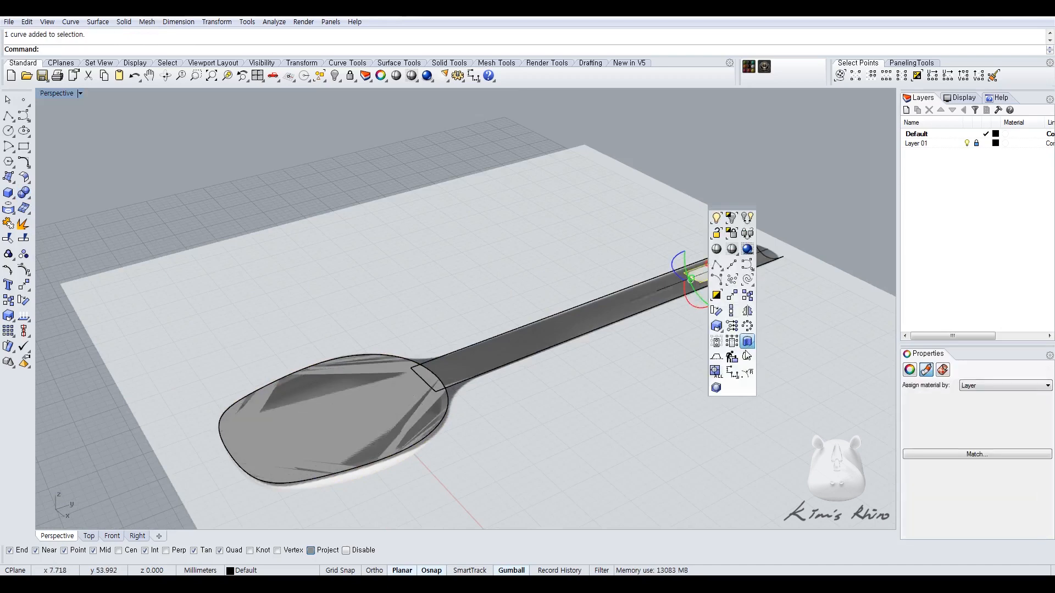
left_click(742, 308)
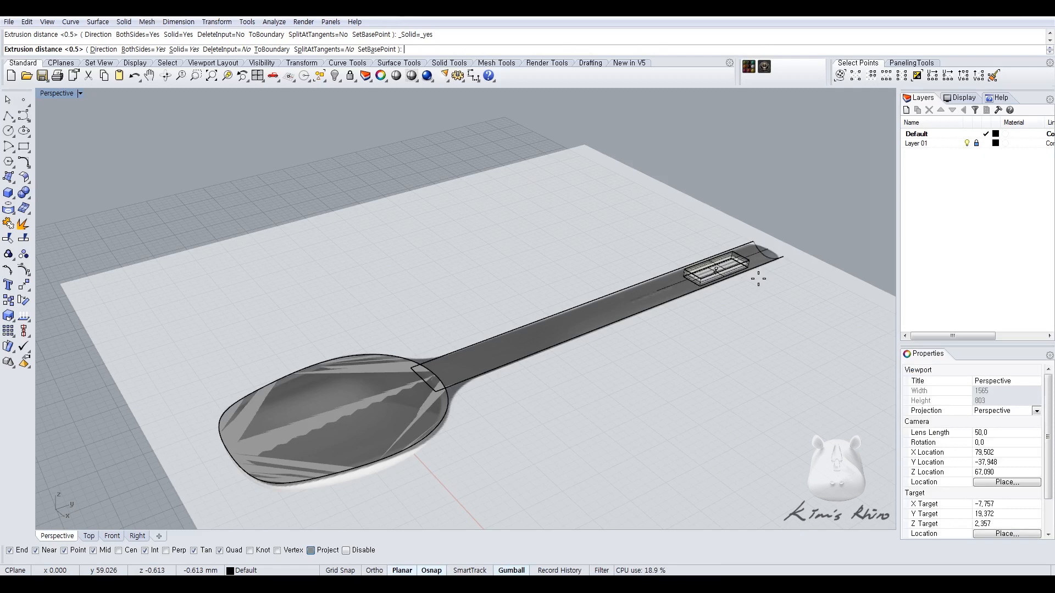
left_click(756, 291)
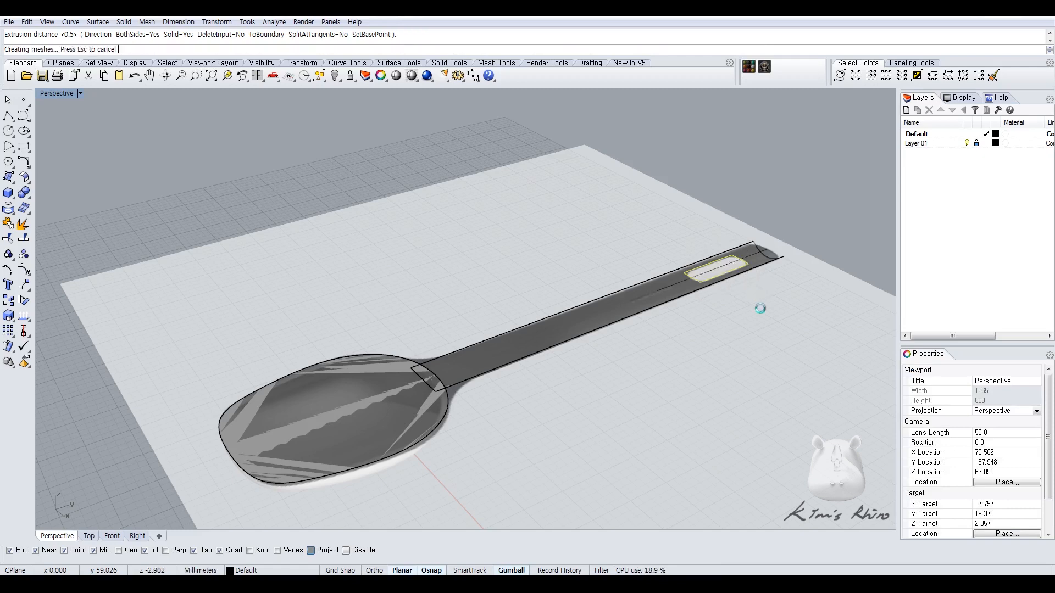
type("m")
key("Return")
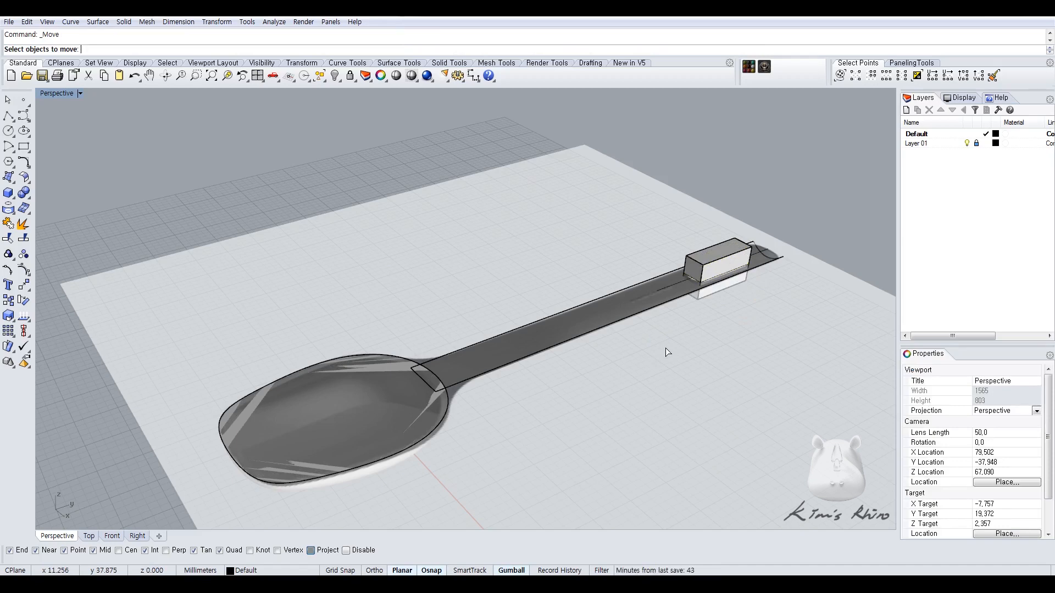
middle_click(664, 348)
left_click(680, 327)
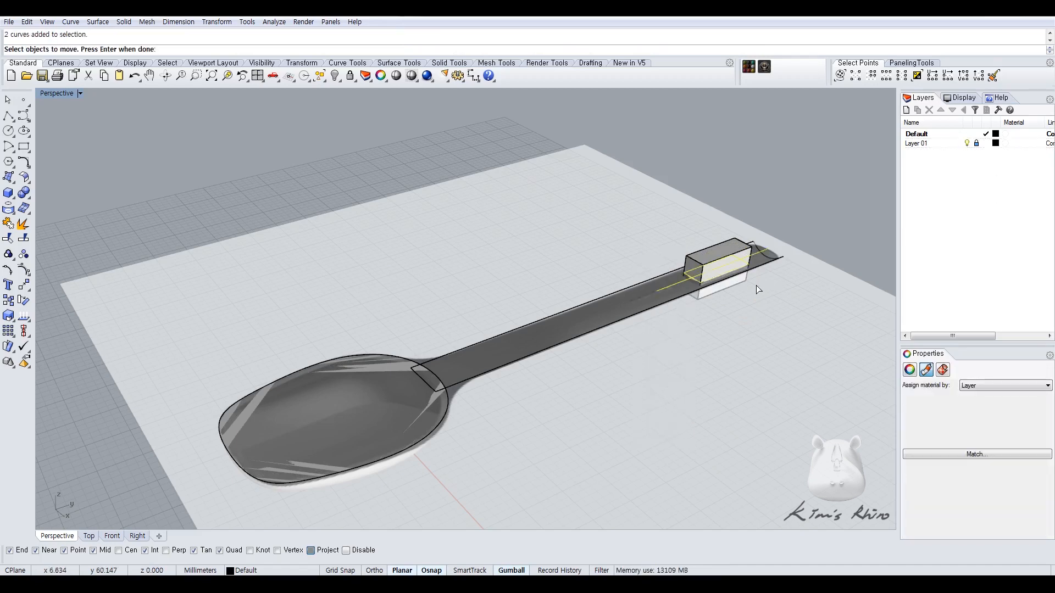
right_click_drag(754, 294, 765, 319)
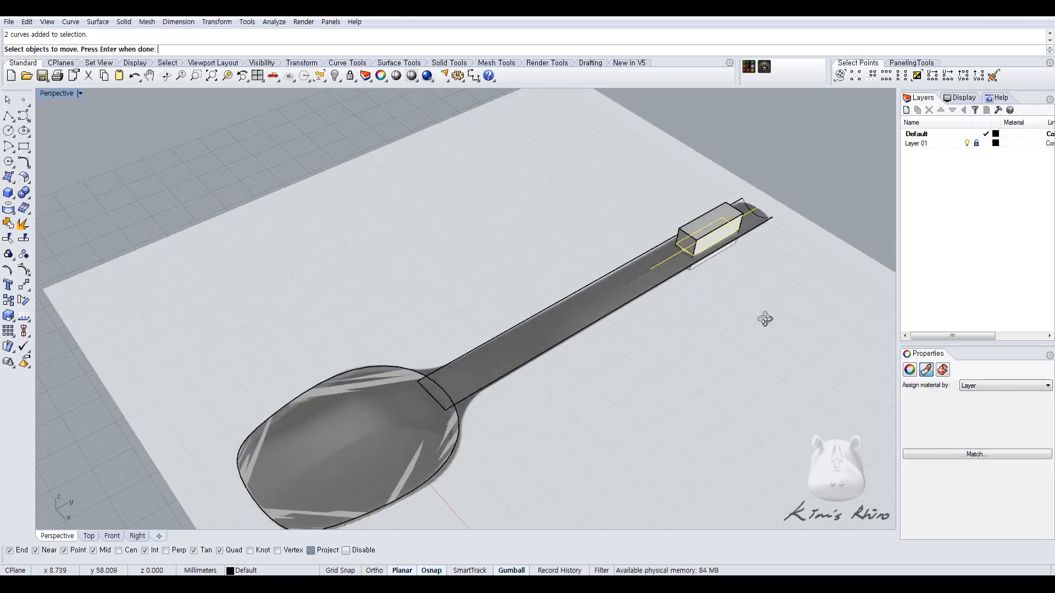
key("Escape")
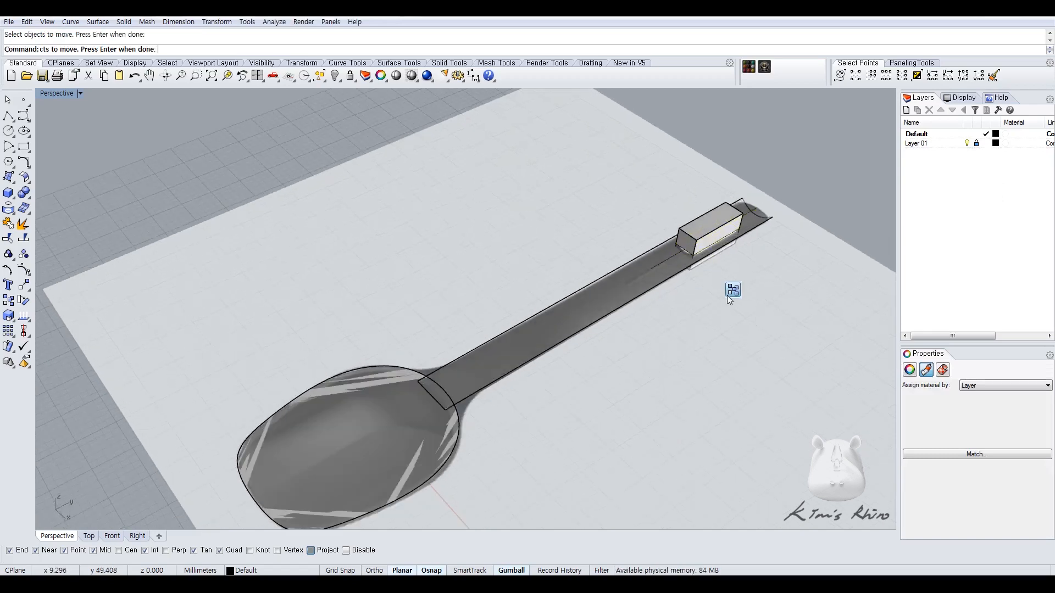
Clear the two leftover construction curves and select the bowl, the handle surface and the slot block together.
middle_click(730, 297)
left_click(733, 274)
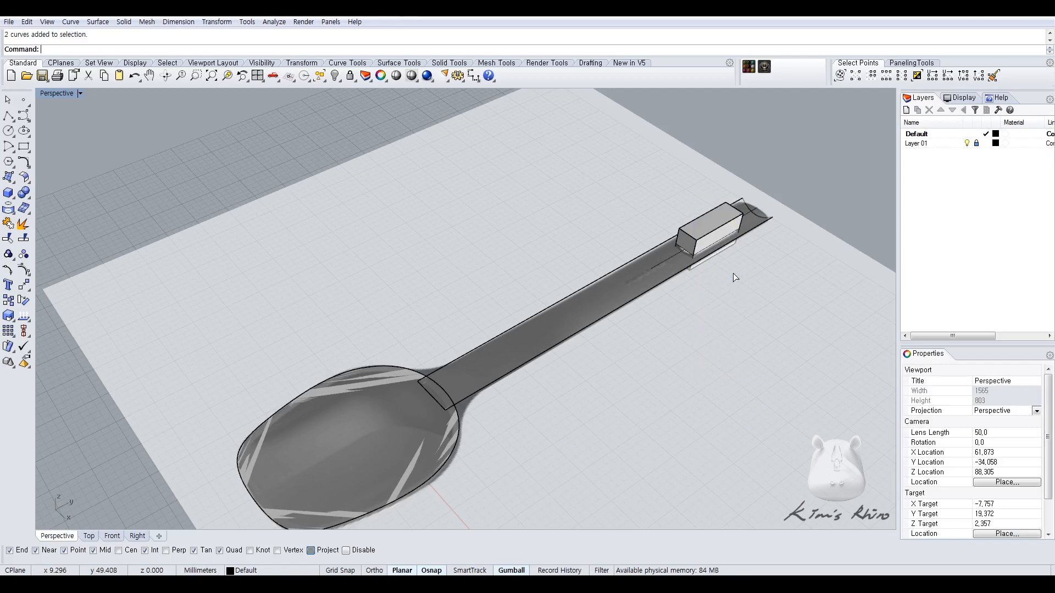
key("Escape")
left_click(388, 443)
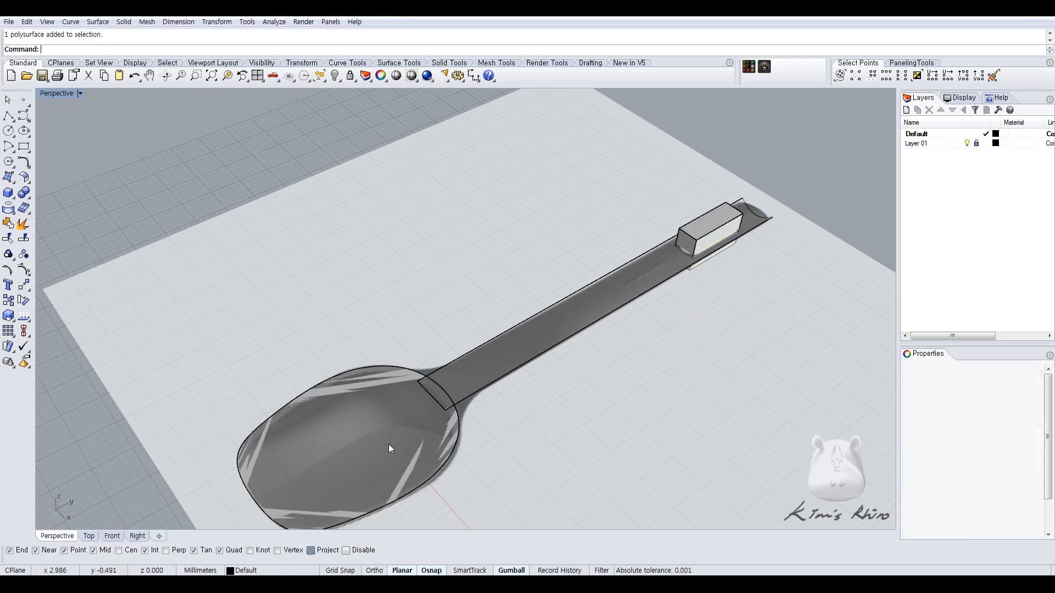
right_click_drag(563, 421, 536, 369)
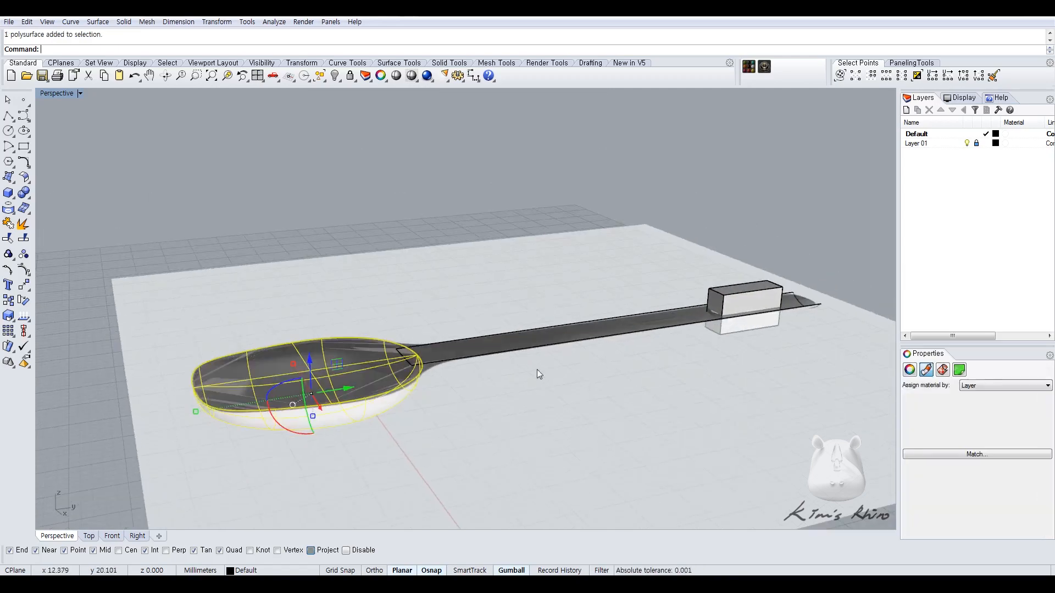
left_click(727, 300, "shift")
left_click(742, 294, "shift")
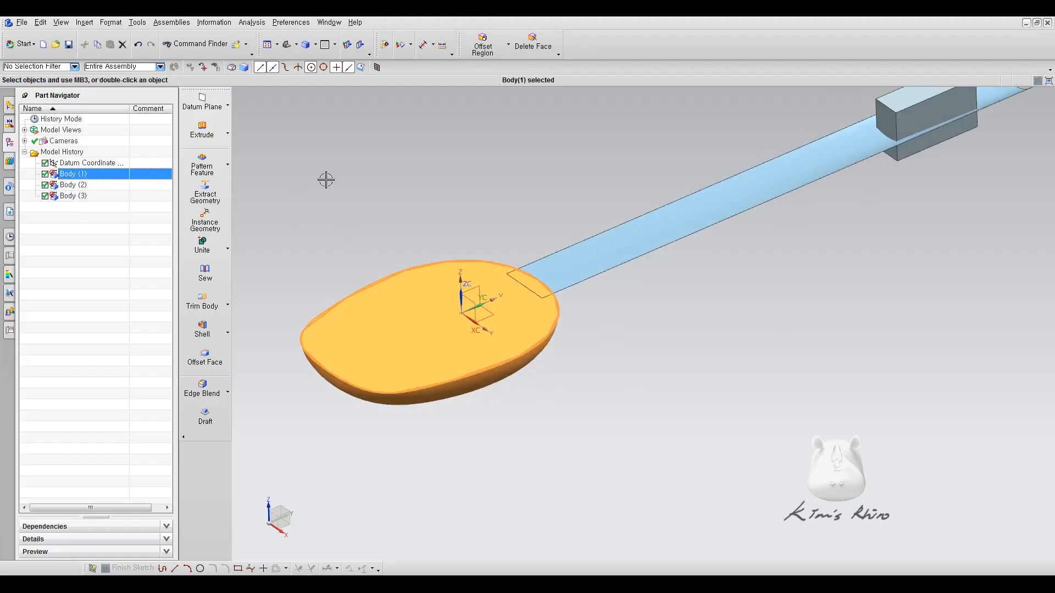
Switch to NX and paste a duplicate of the bowl body, Body (1), with the expression mapping set to Create New.
key("Escape")
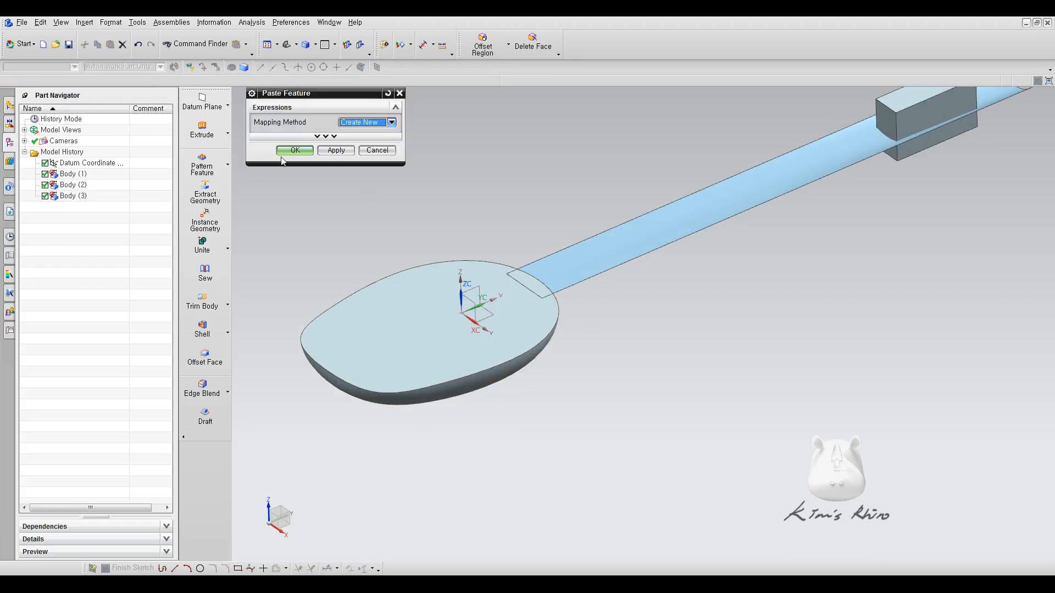
left_click(319, 136)
left_click(296, 176)
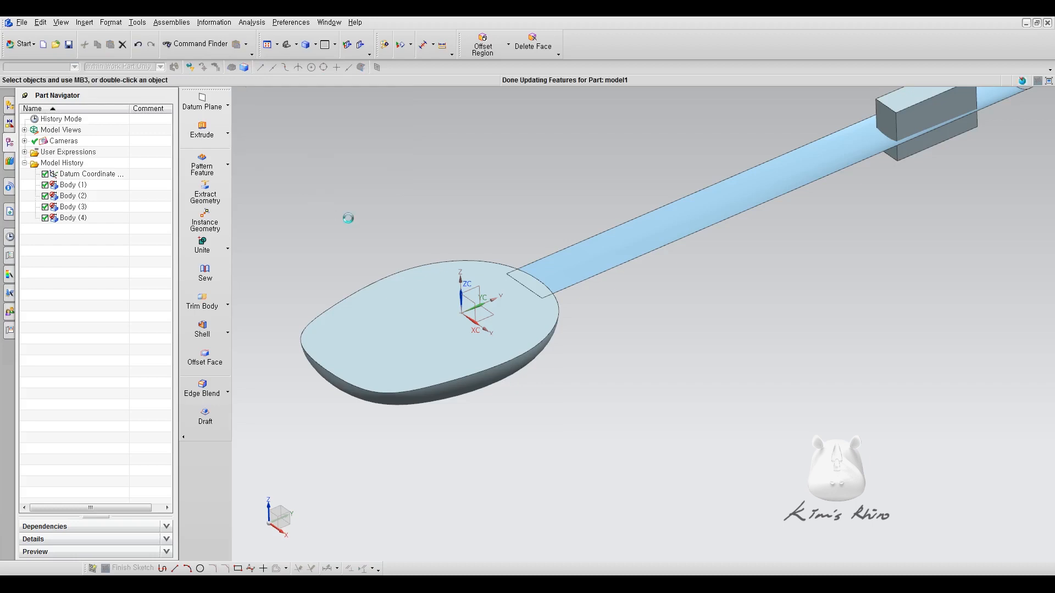
Isolate the pasted bowl copy, Body (4), by hiding everything else in the model.
left_click(70, 218)
key("ctrl+b")
key("ctrl+shift+b")
middle_click_drag(401, 265, 354, 156)
Offset the curved underside face of the bowl copy inward by 1 mm.
left_click(202, 358)
left_click(493, 260)
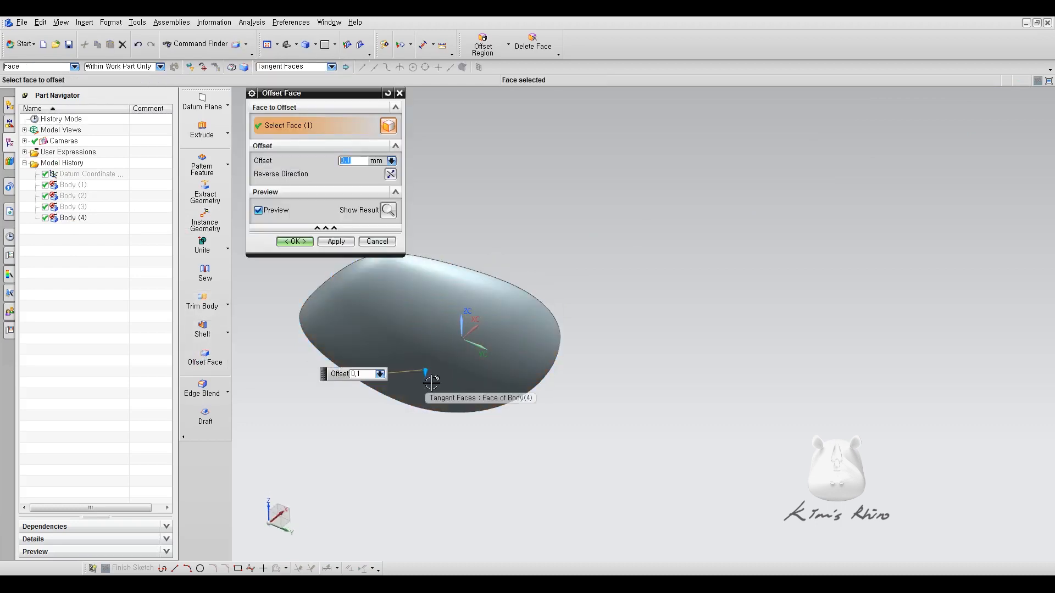
type("1")
key("Return")
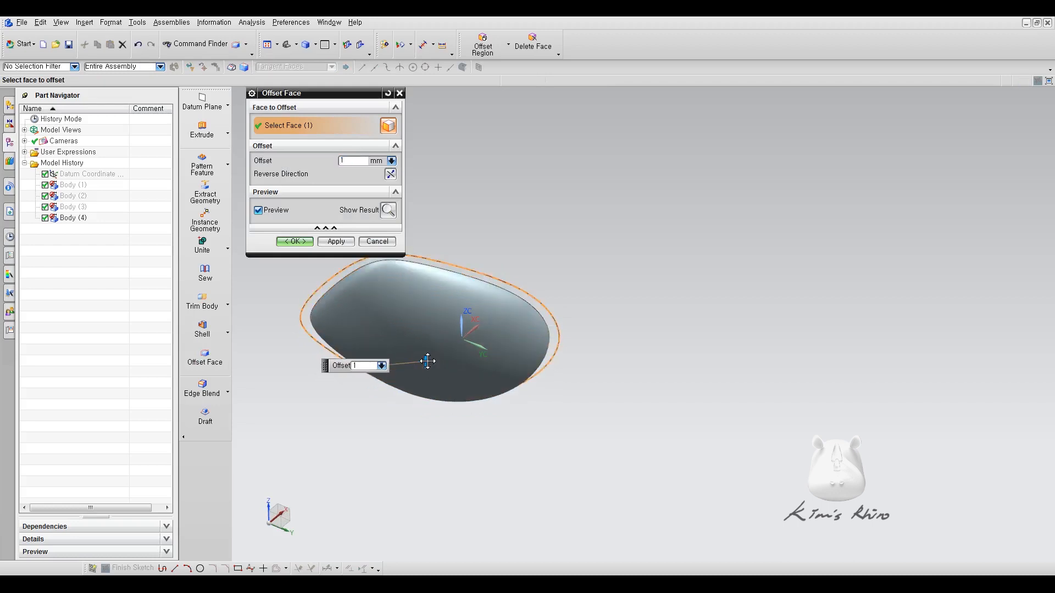
left_click(294, 242)
Show only the original bowl, Body (1), together with its offset copy, Body (4).
middle_click_drag(431, 346, 438, 335)
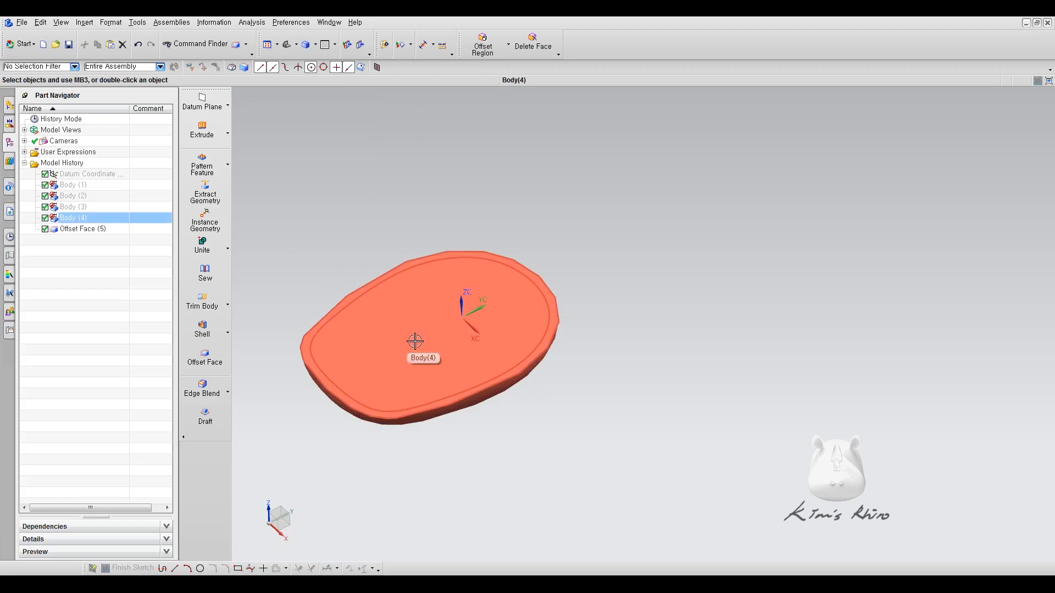
key("ctrl+shift+b")
left_click(385, 336)
key("ctrl+b")
key("ctrl+shift+b")
middle_click_drag(620, 372, 601, 383)
Edit the bowl copy's face offset and set its distance to 0.8 mm.
double_click(74, 229)
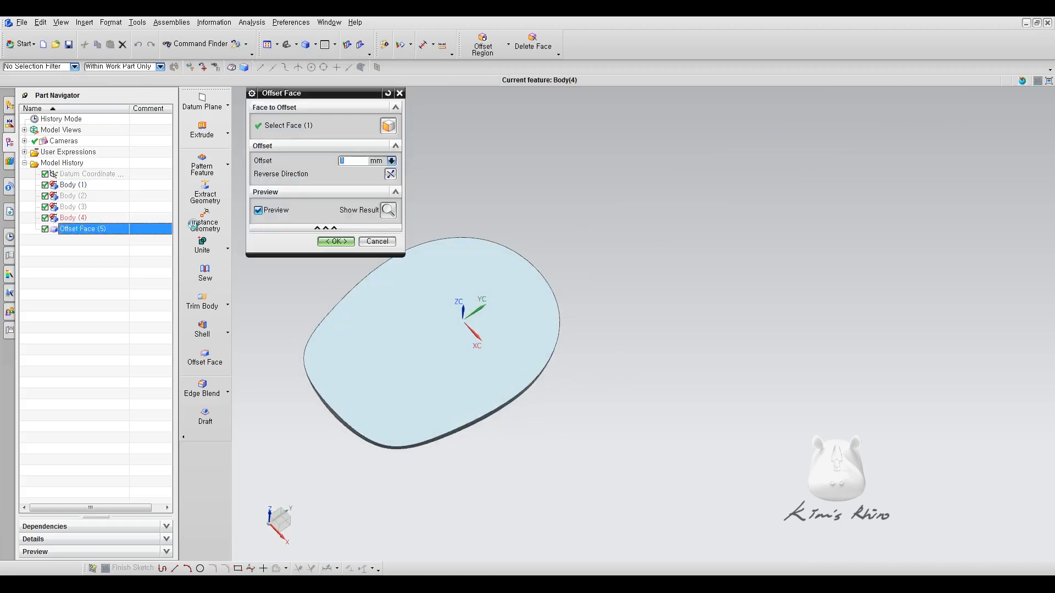
type(".8")
key("Return")
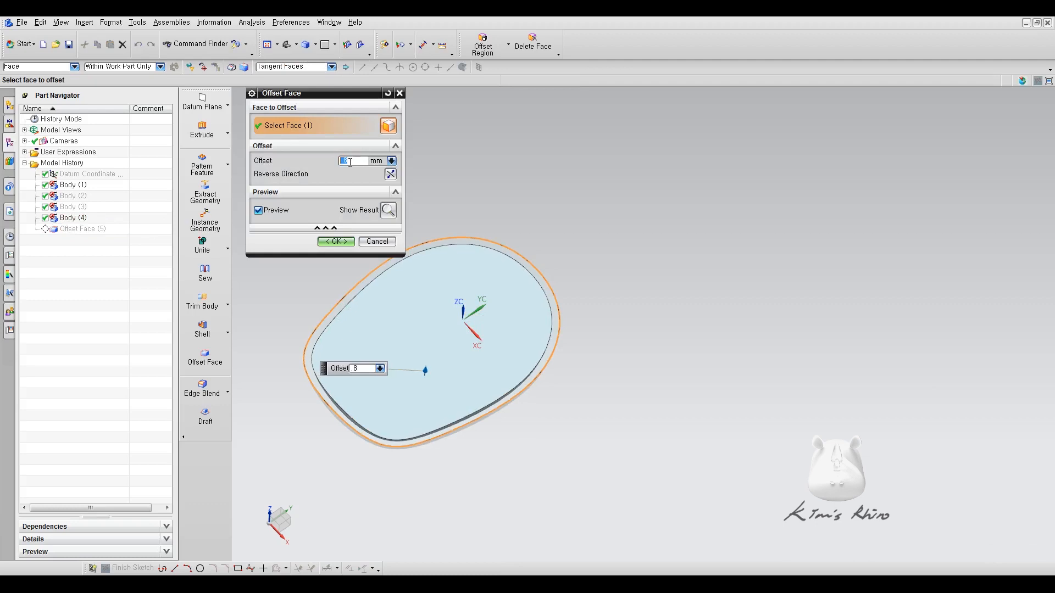
left_click(336, 242)
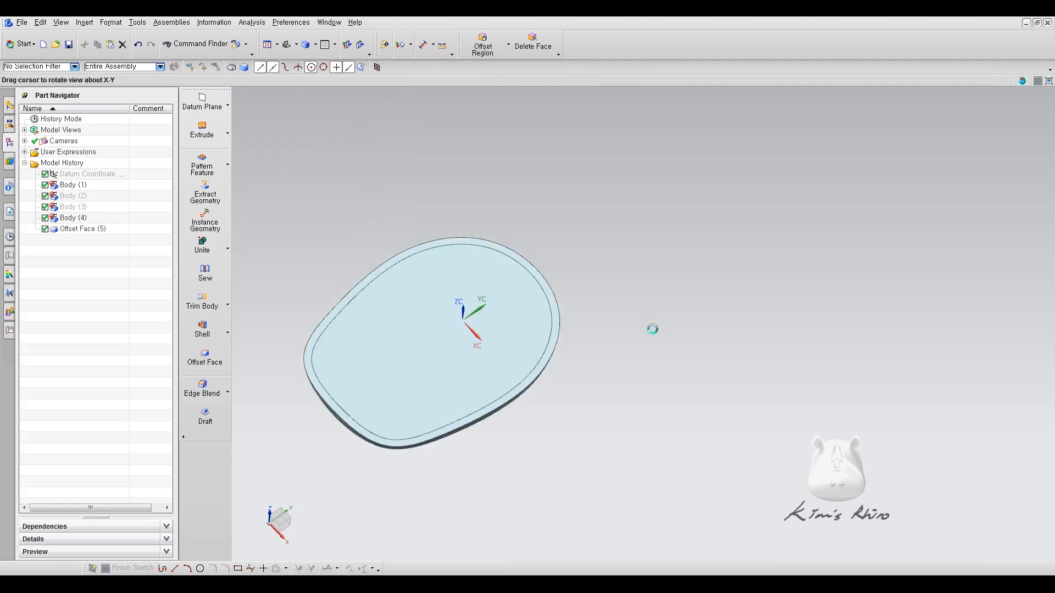
Thicken the handle surface by 1.2 mm with the thickening direction reversed.
left_click(225, 334)
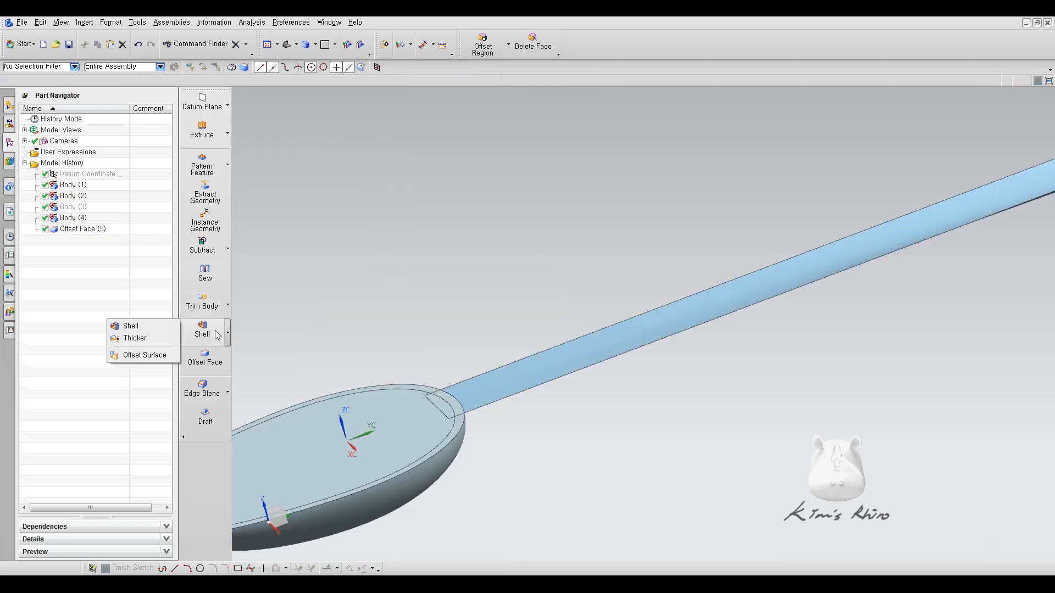
left_click(155, 338)
left_click(532, 354)
scroll(543, 357, "down", 3)
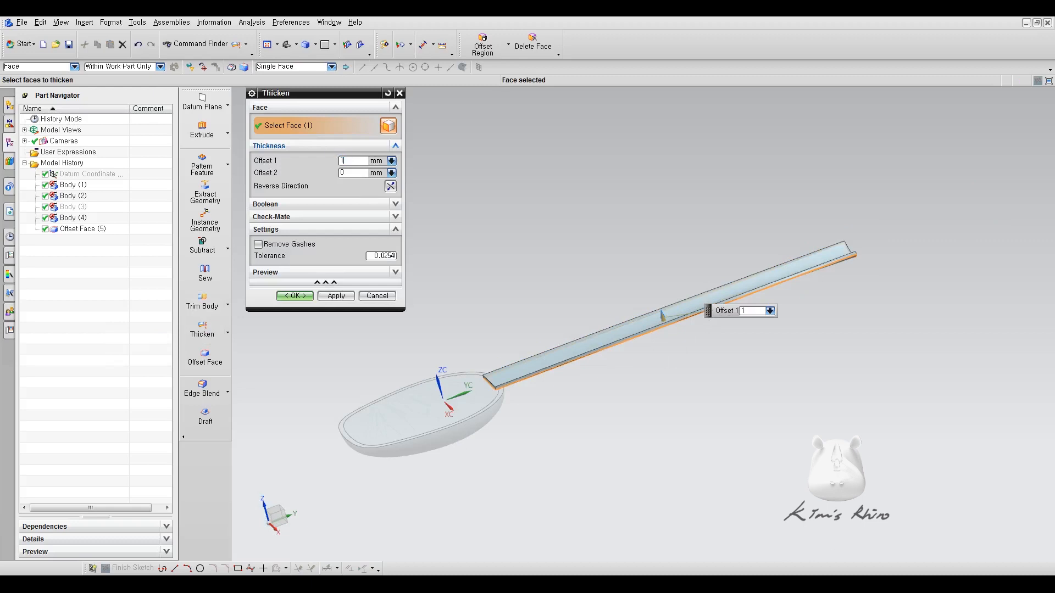
key("Return")
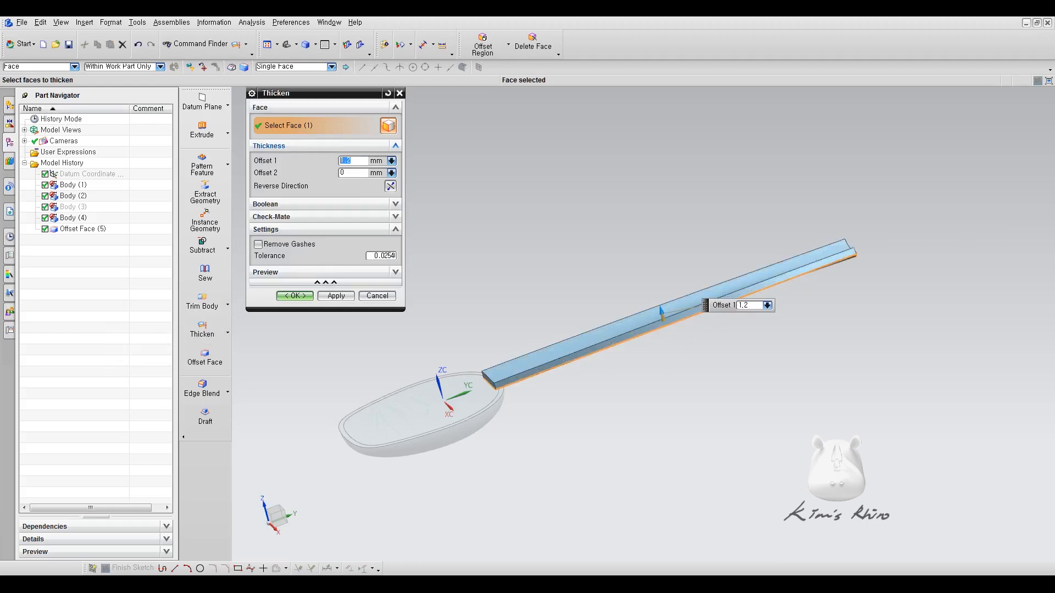
left_click(390, 187)
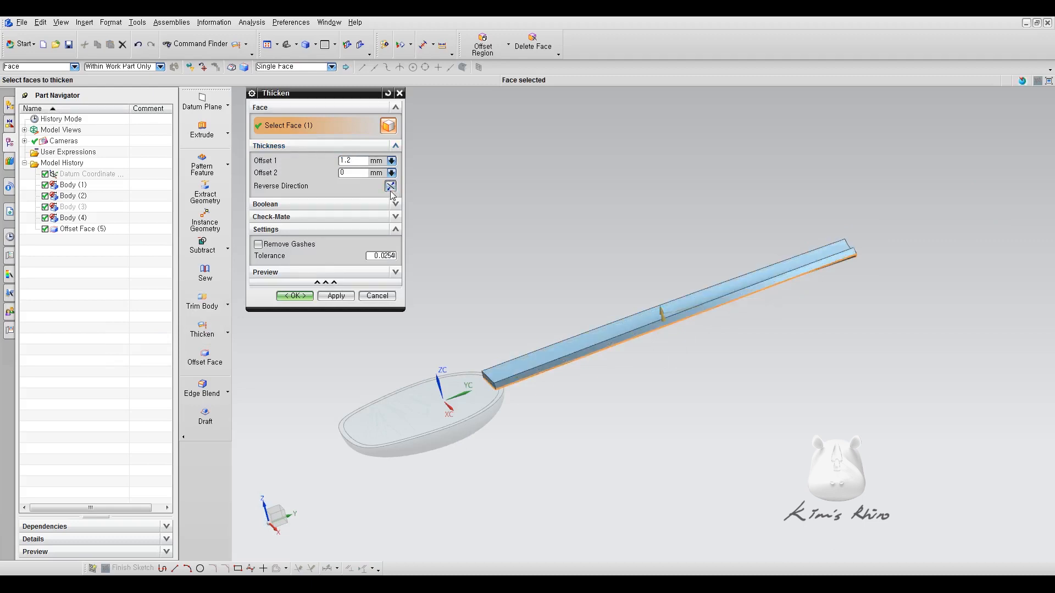
left_click(286, 300)
Hide the original handle sheet, Body (2), leaving the thickened handle and the bowl bodies.
scroll(671, 309, "up", 3)
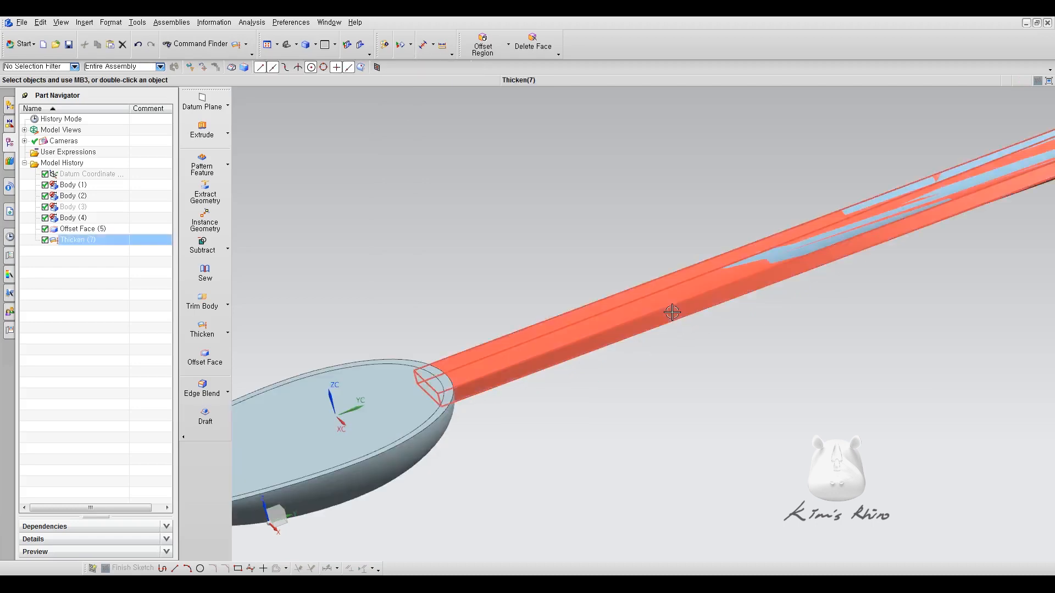
left_click(662, 290)
scroll(517, 292, "down", 3)
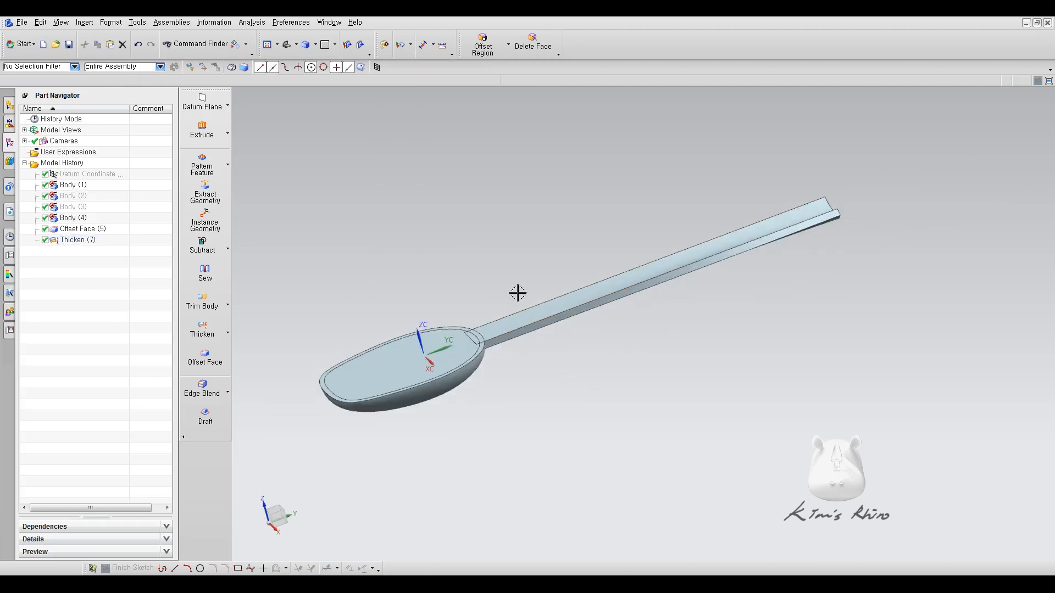
Unite the outer bowl body as the tool with the thickened handle as the target.
left_click(231, 249)
left_click(147, 240)
left_click(519, 330)
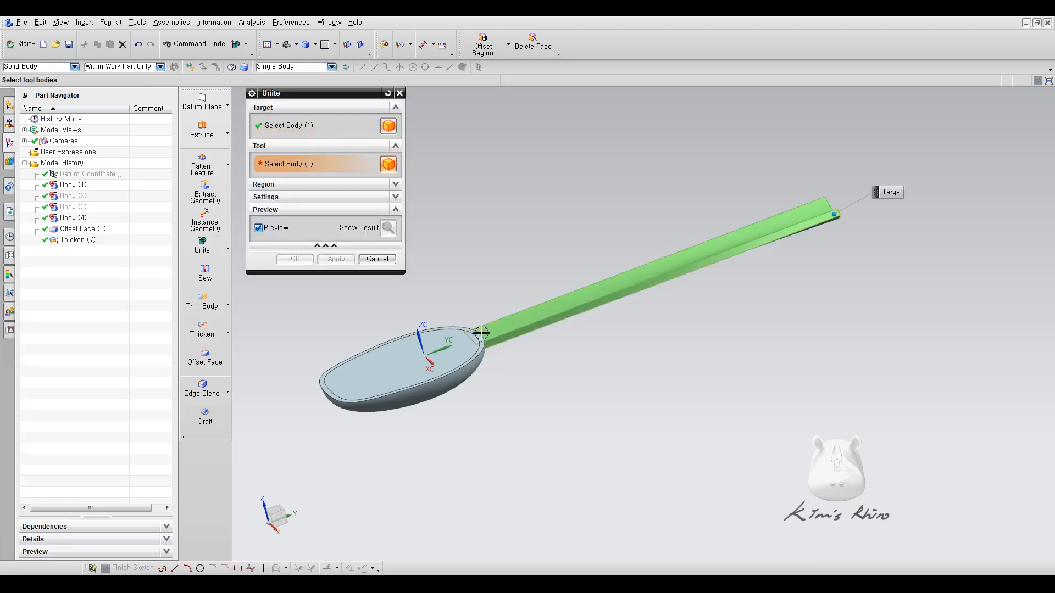
left_click(438, 358)
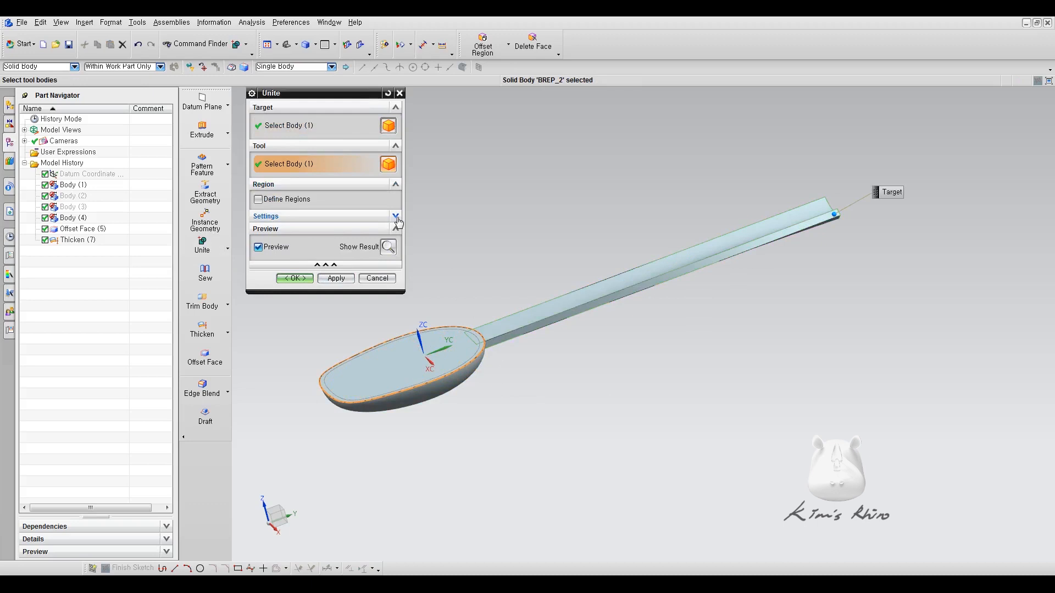
left_click(395, 229)
left_click(396, 228)
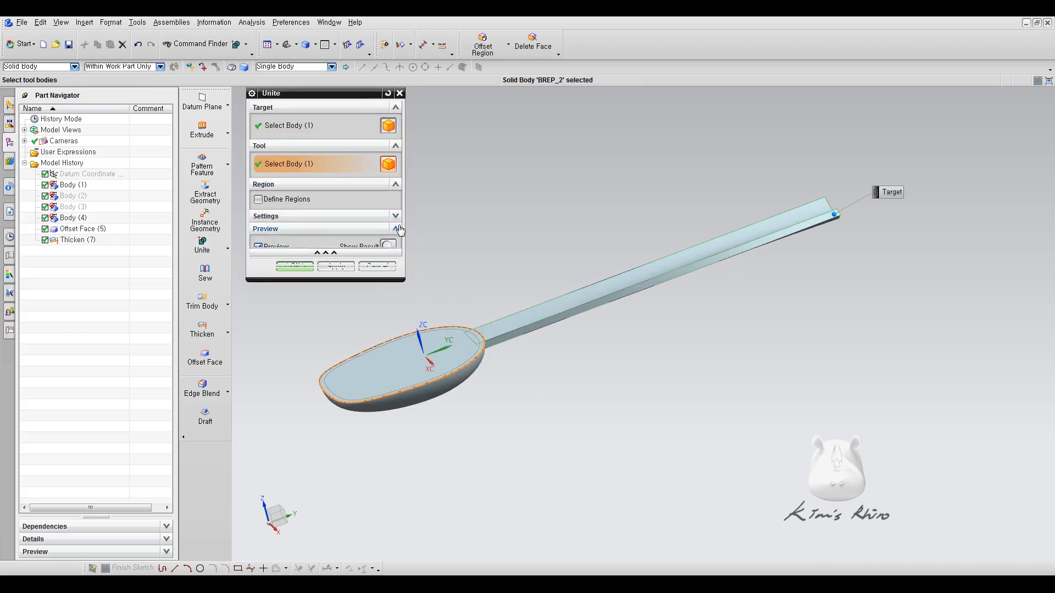
left_click(395, 217)
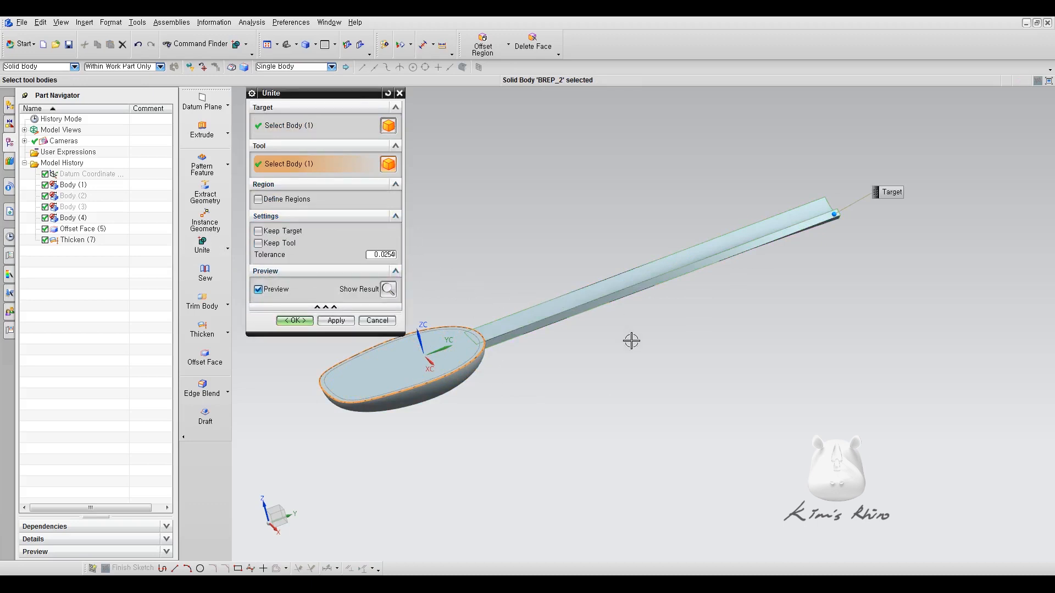
middle_click_drag(632, 341, 683, 371, "shift")
left_click(295, 321)
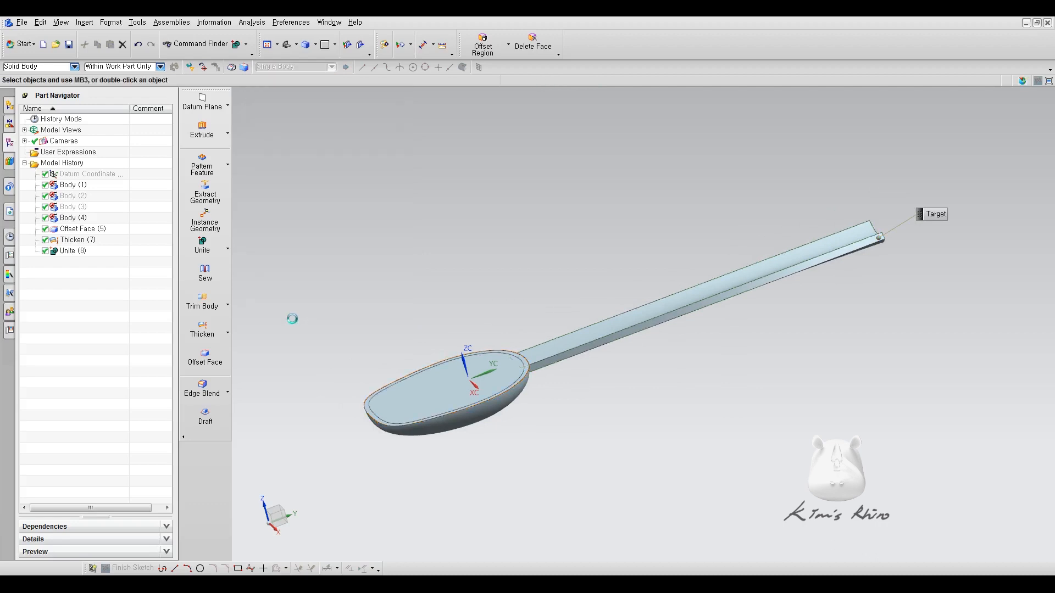
Subtract the inner offset bowl body from the united spoon to hollow out the bowl.
left_click(228, 249)
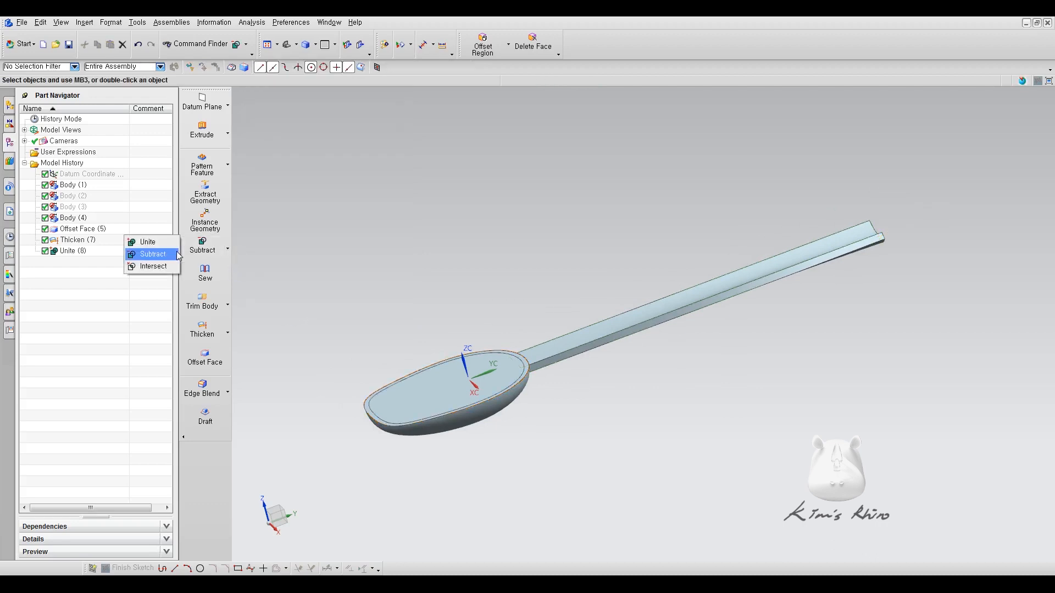
left_click(151, 252)
left_click(555, 340)
left_click(555, 340)
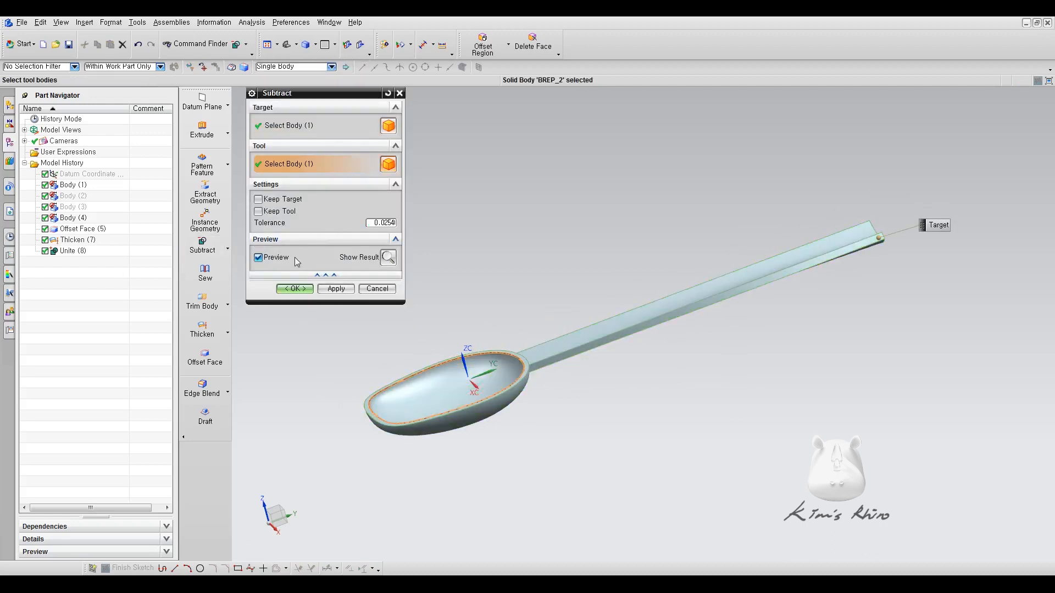
left_click(295, 289)
Set up an edge blend on the two corner edges at the handle's far end with a 2.5 mm radius.
middle_click_drag(737, 334, 715, 390)
scroll(764, 247, "up", 3)
middle_click_drag(669, 231, 683, 286, "shift")
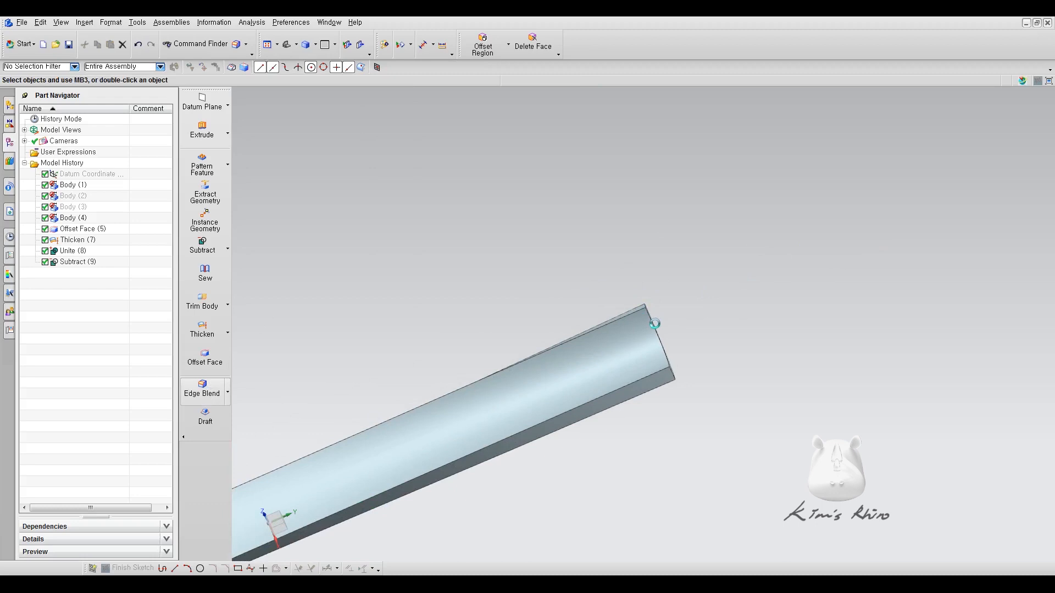
scroll(648, 324, "up", 3)
left_click(648, 325)
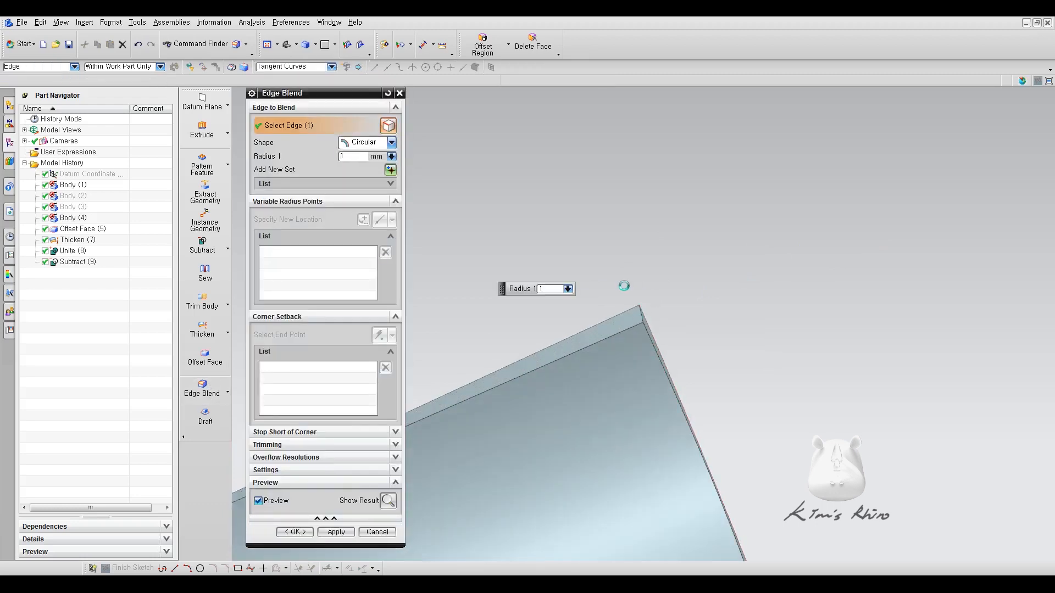
mouse_move(770, 431)
middle_mouse_down()
mouse_move(737, 306)
mouse_move(647, 223)
middle_mouse_up()
left_click(679, 296)
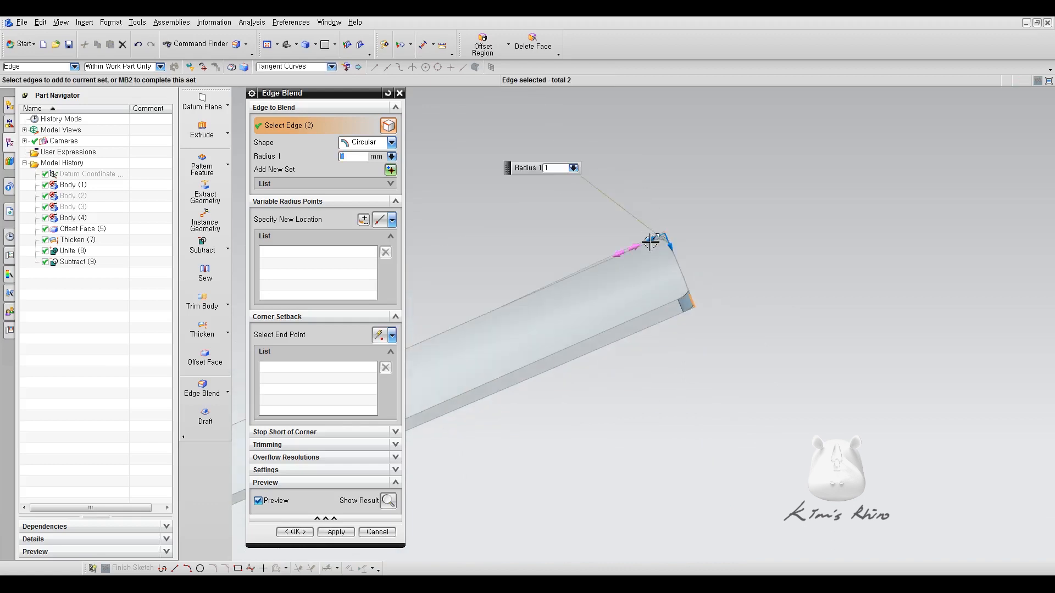
type("2.5")
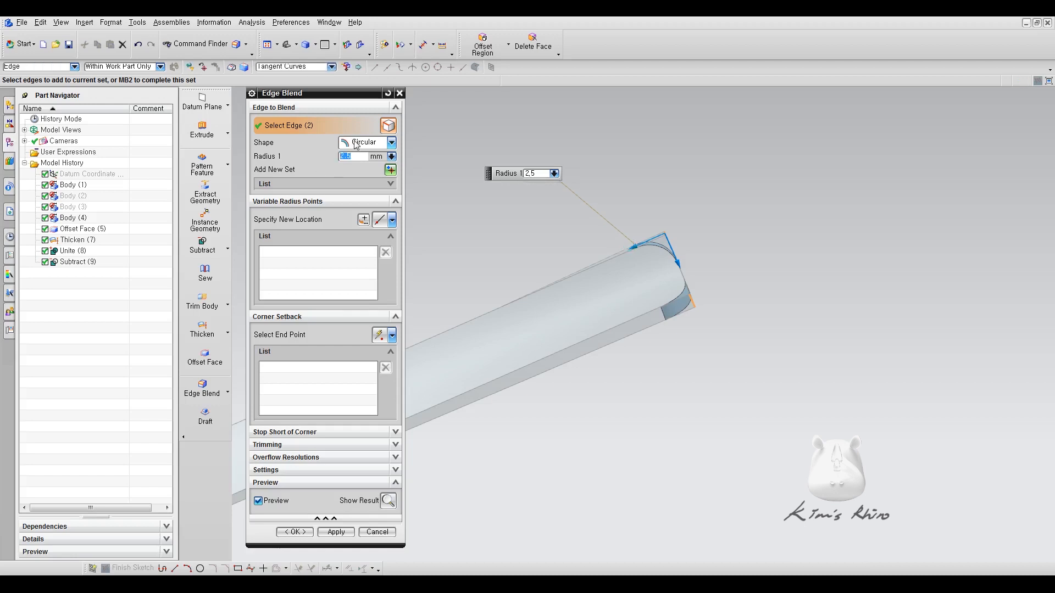
Switch the corner blend's shape to Conic with a 2.5 mm boundary radius and create the blend.
left_click(391, 142)
key("Return")
middle_click_drag(801, 201, 824, 253)
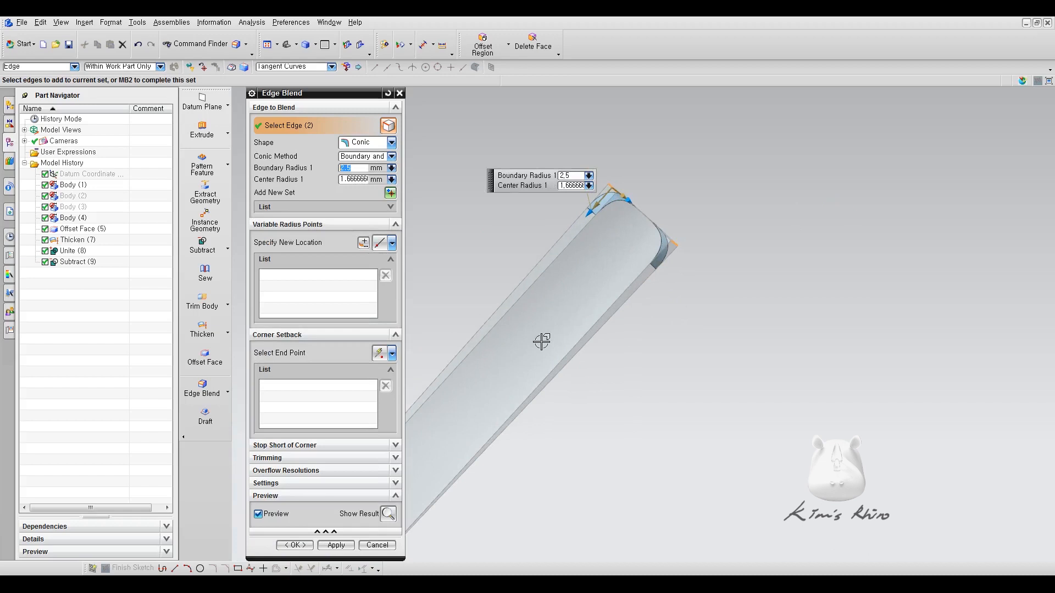
middle_click(643, 297)
Bring the hidden slot block, Body (3), back into view at the handle's end.
middle_click_drag(723, 295, 479, 492)
scroll(715, 394, "up", 3)
scroll(746, 372, "down", 5)
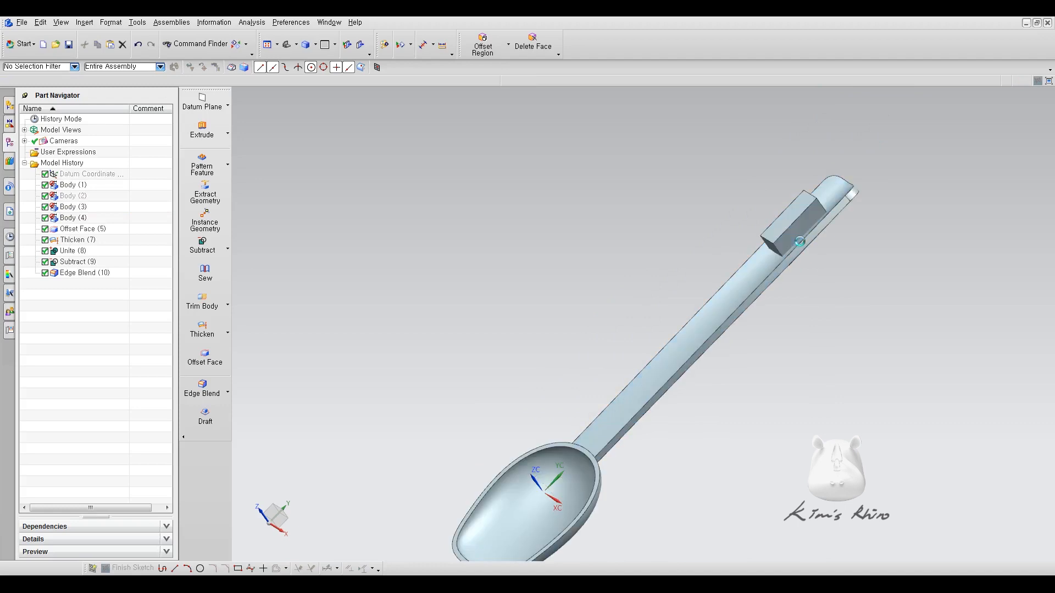
Set up a circular edge blend on the two upright edges at the slot block's bowl-side end with a 1 mm radius.
scroll(709, 240, "up", 5)
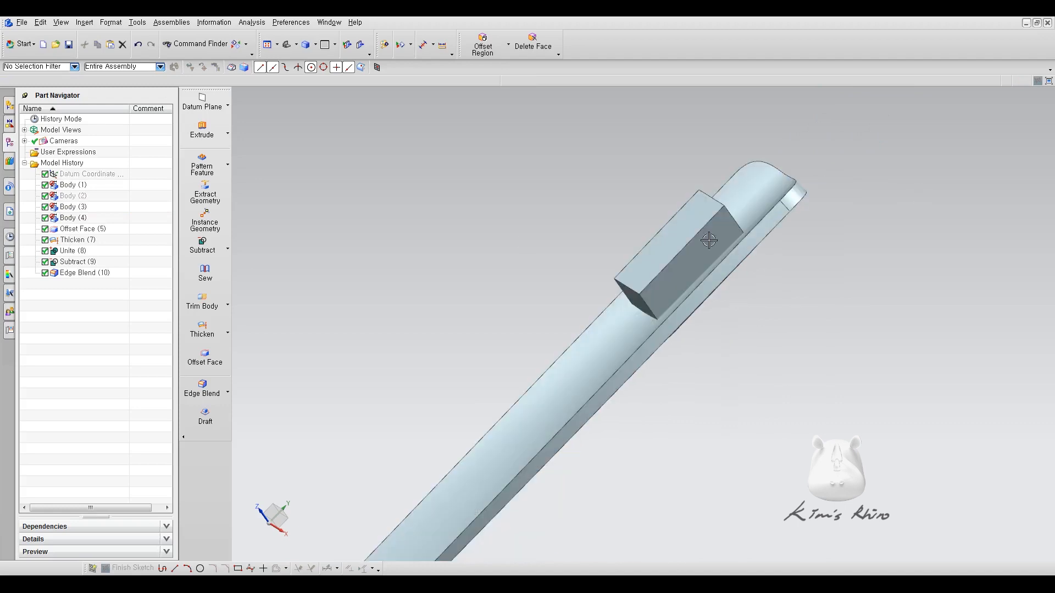
key("w")
left_click(210, 395)
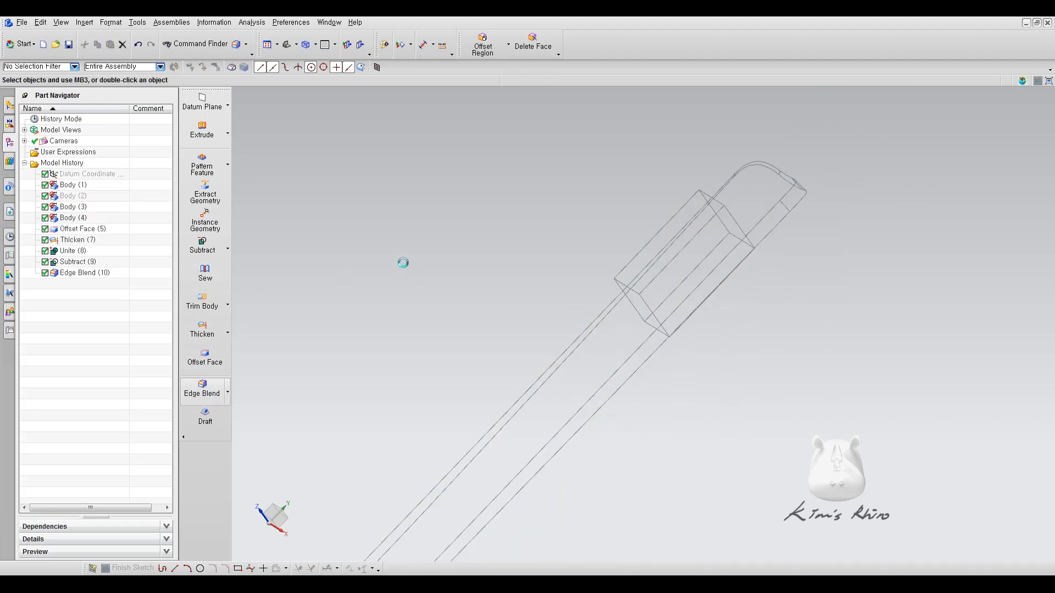
left_click(363, 143)
left_click(363, 157)
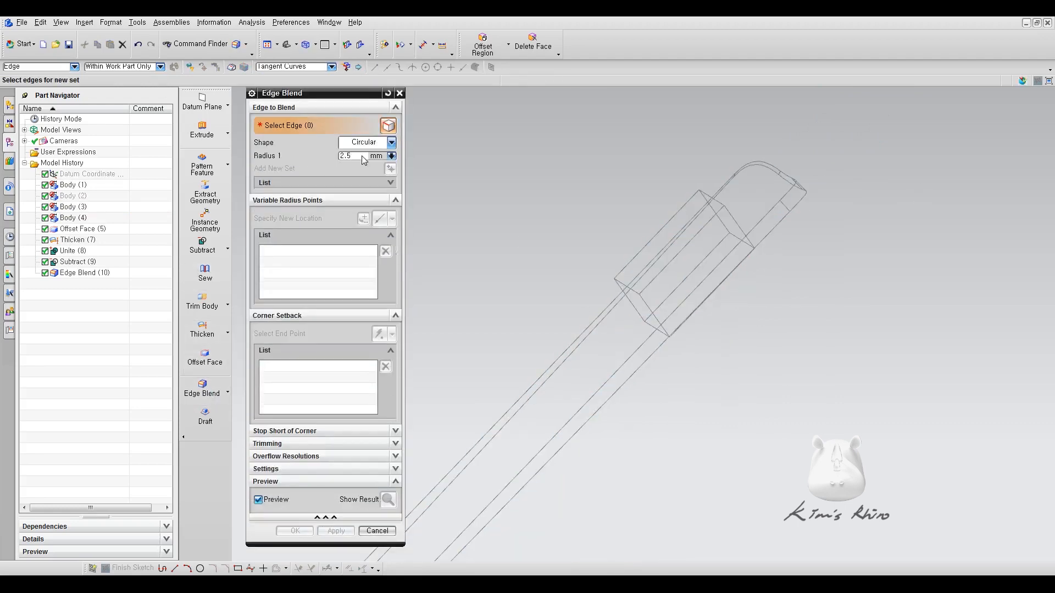
type("5")
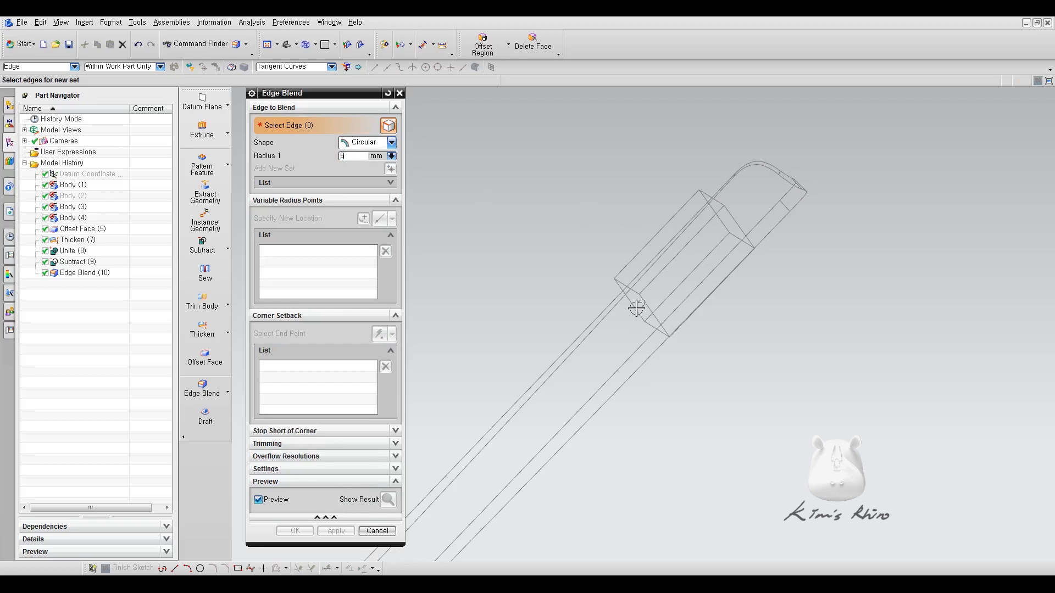
left_click(616, 289)
left_click(649, 311)
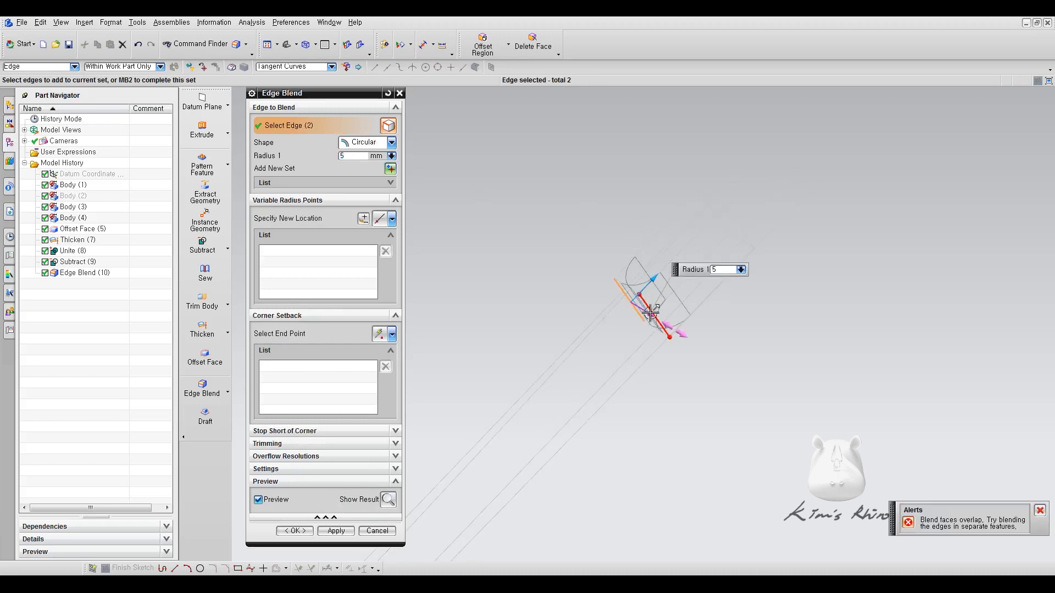
type("1")
Add the slot block's two upright edges at the opposite end to the blend and set the radius to 1.5 mm.
middle_click_drag(726, 356, 735, 364)
middle_click_drag(629, 339, 629, 508, "shift")
left_click(600, 352)
left_click(636, 365)
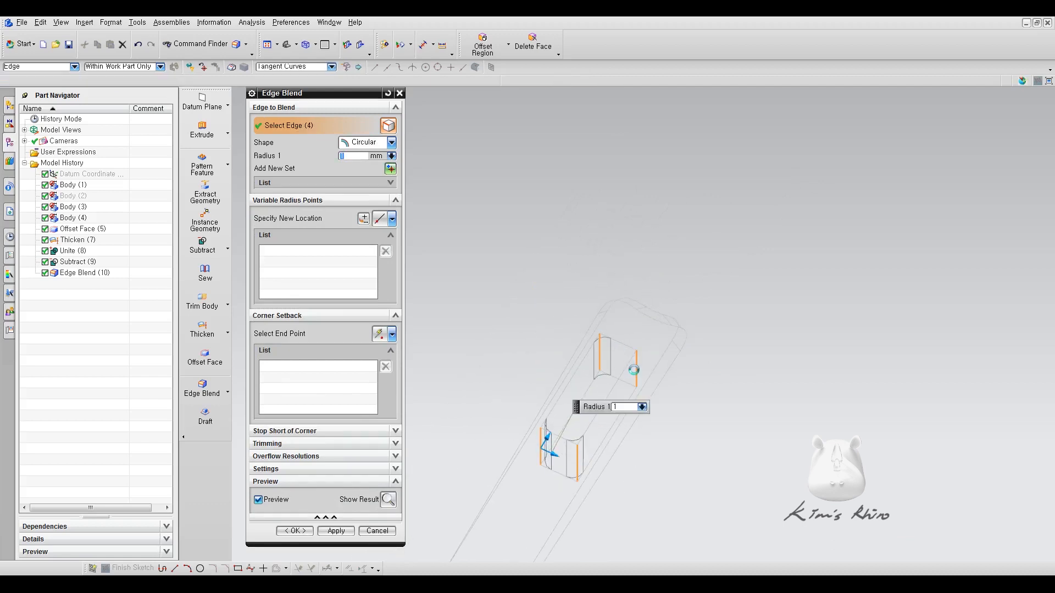
type(".5")
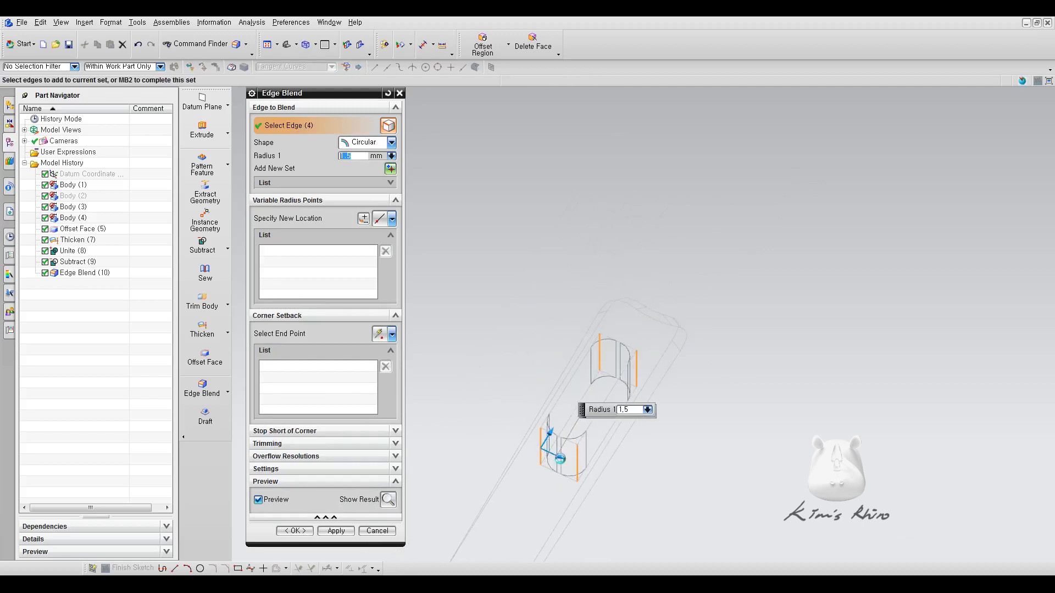
Switch the slot block's blend shape to Conic with a 1.5 mm boundary radius and create the blend.
left_click(391, 142)
left_click(363, 162)
left_click(303, 544)
Subtract the rounded slot block from the spoon to cut the handle slot, and return to shaded display.
middle_click_drag(499, 415, 583, 236, "shift")
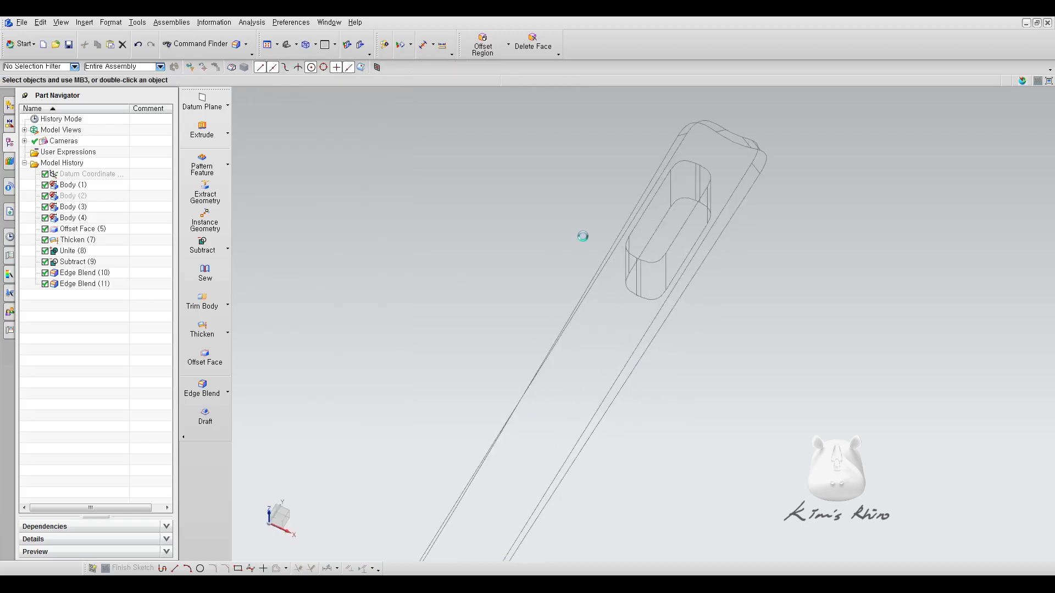
left_click(202, 246)
left_click(657, 273)
left_click(656, 273)
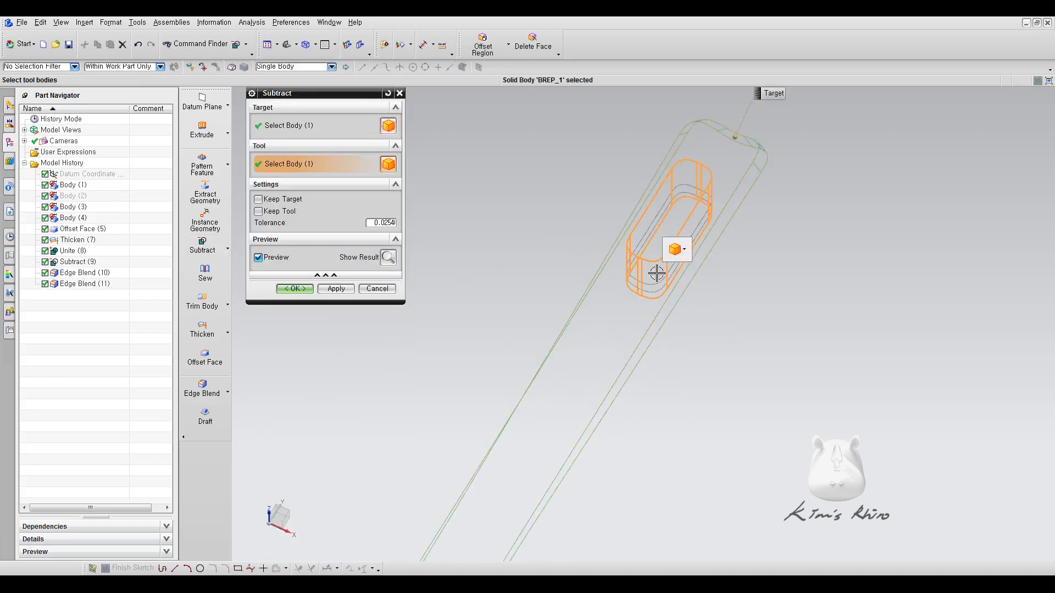
left_click(290, 289)
right_click_drag(769, 275, 810, 245)
scroll(741, 329, "down", 4)
mouse_move(716, 381)
middle_mouse_down("shift")
mouse_move(730, 307)
mouse_move(701, 344)
mouse_move(666, 318)
middle_mouse_up("shift")
scroll(534, 288, "up", 3)
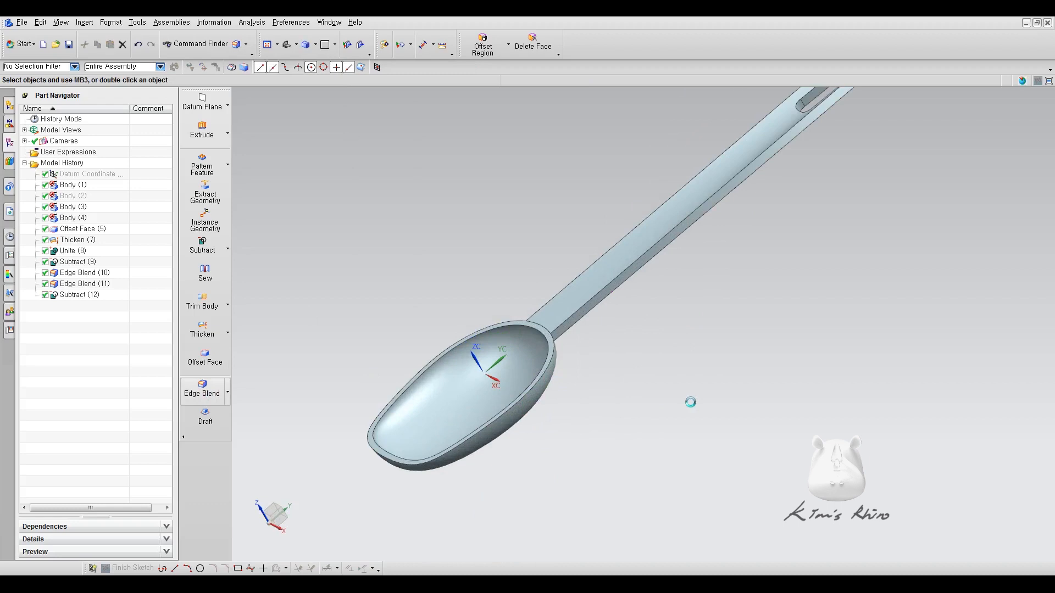
Create a Circular edge blend of 6.5 mm radius on the two corner edges where the handle's sides meet the bowl.
key("b")
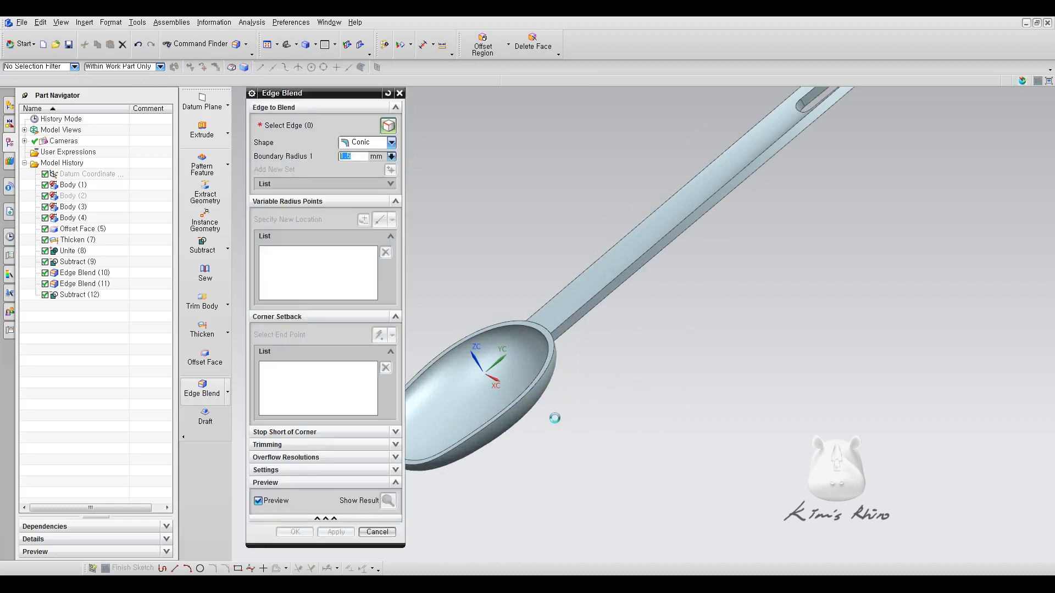
mouse_move(546, 424)
middle_mouse_down()
mouse_move(513, 443)
mouse_move(541, 414)
middle_mouse_up()
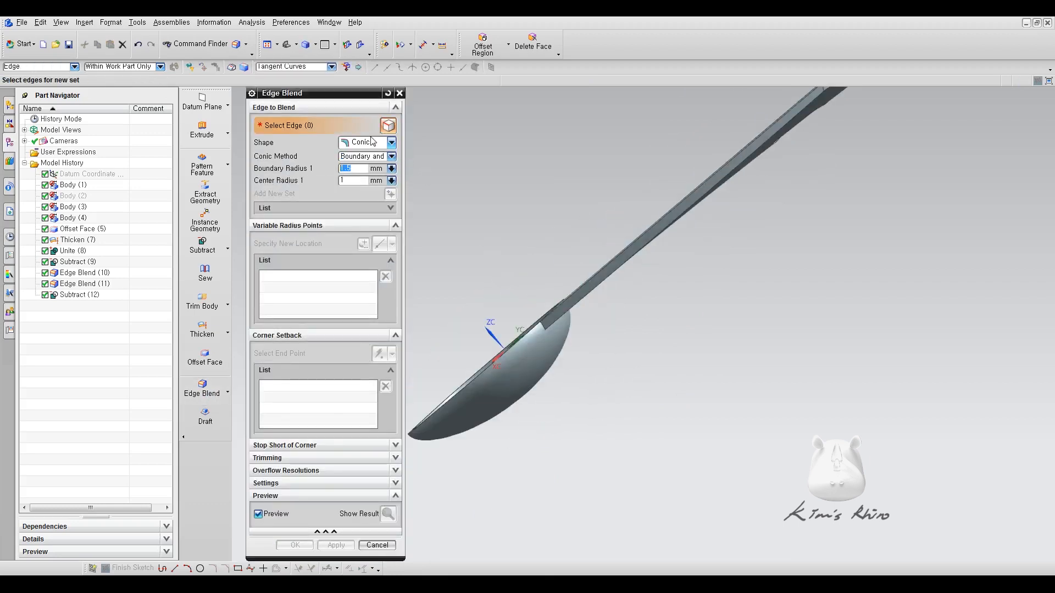
left_click(391, 142)
left_click(360, 152)
mouse_move(547, 297)
middle_mouse_down()
mouse_move(558, 325)
mouse_move(537, 291)
middle_mouse_up()
scroll(538, 291, "up", 3)
left_click(572, 365)
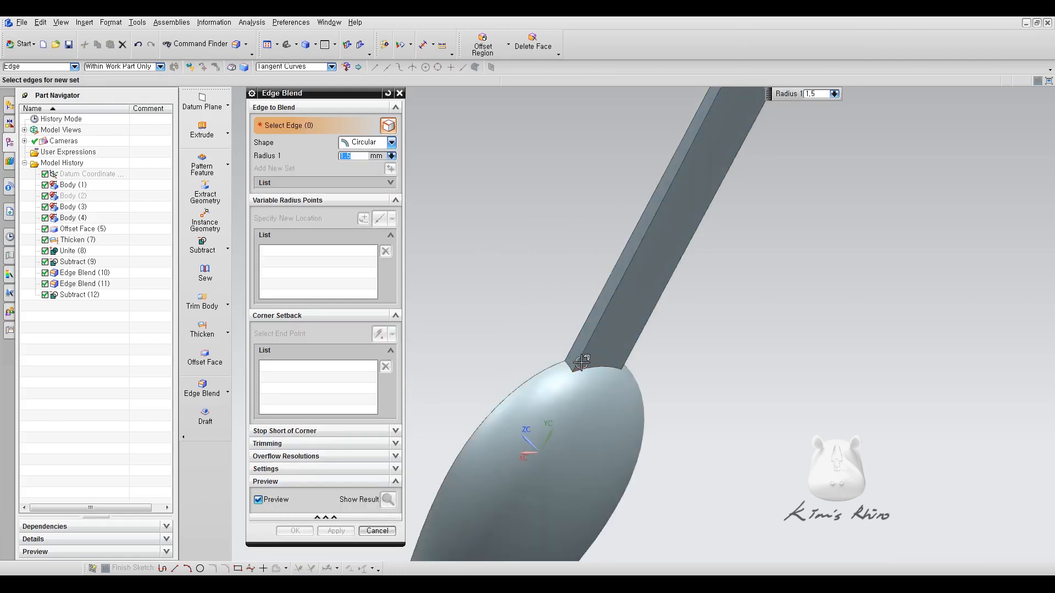
left_click(568, 363)
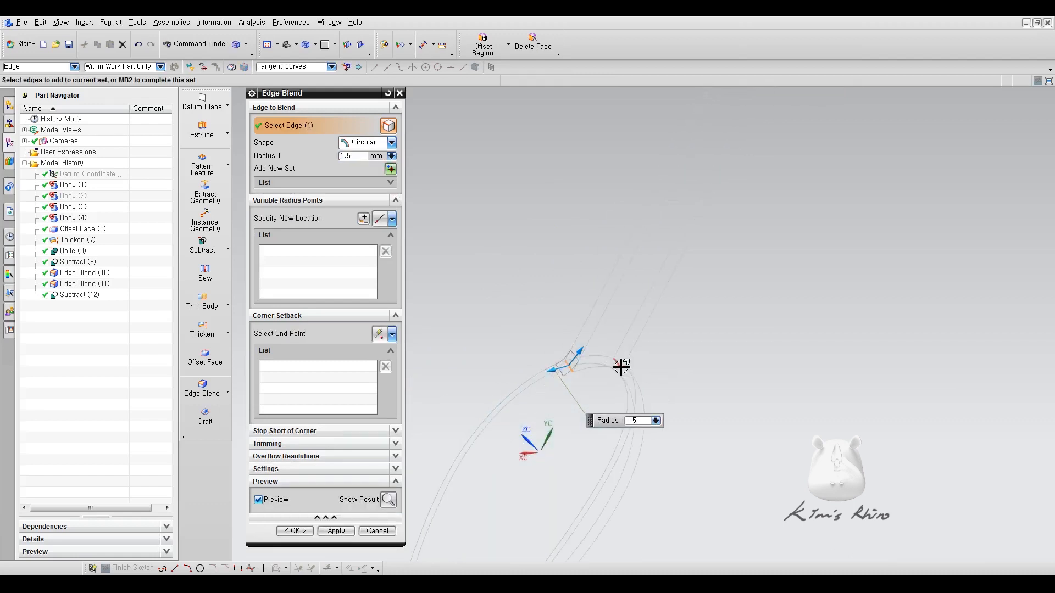
left_click_drag(578, 347, 604, 295)
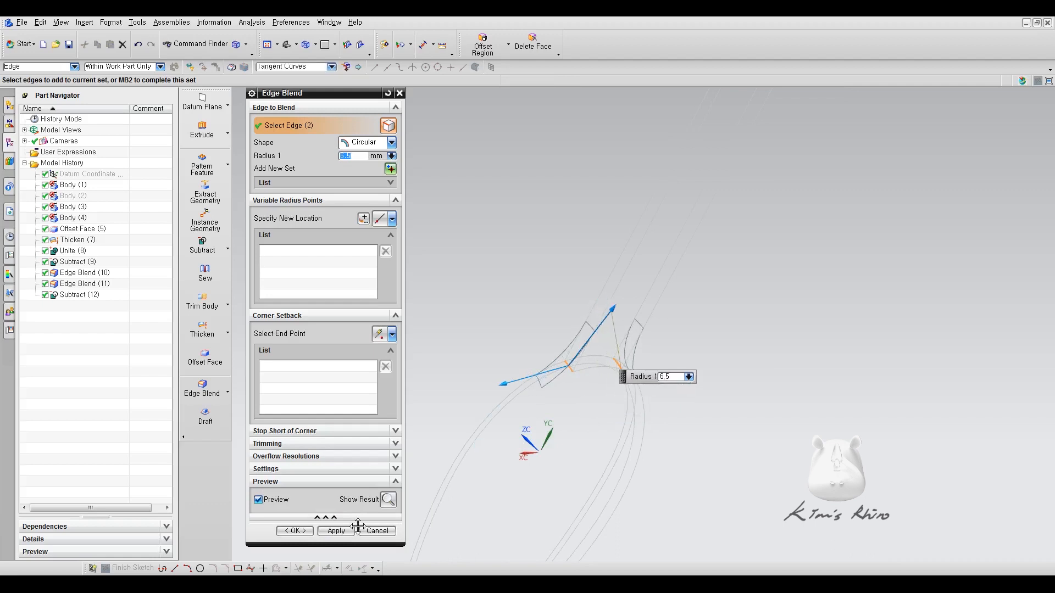
left_click(303, 530)
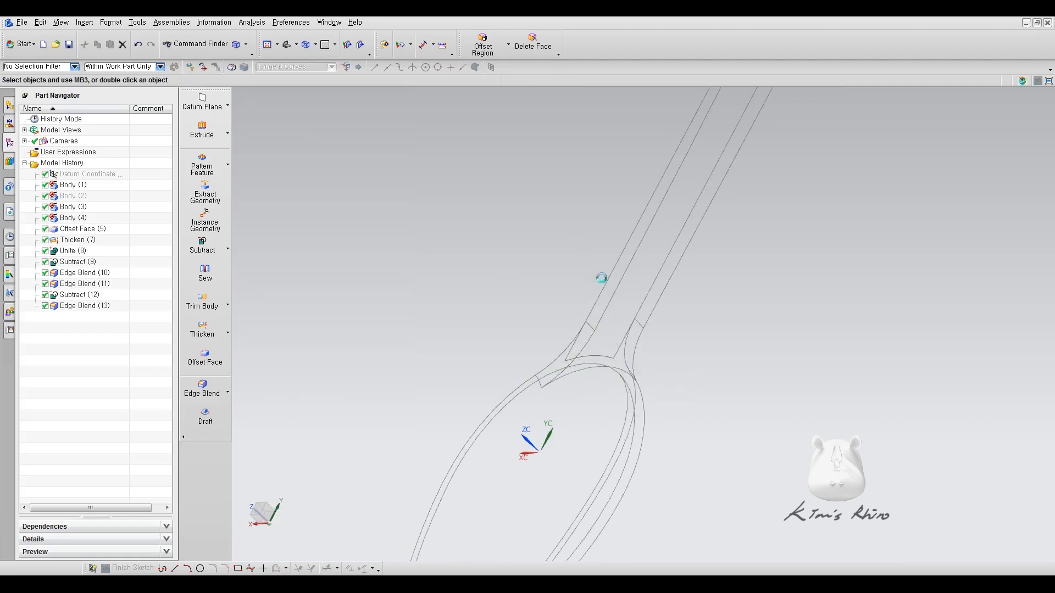
Blend the underside edge where the handle joins the outside of the bowl with a 2 mm radius.
middle_click_drag(685, 262, 705, 257, "shift")
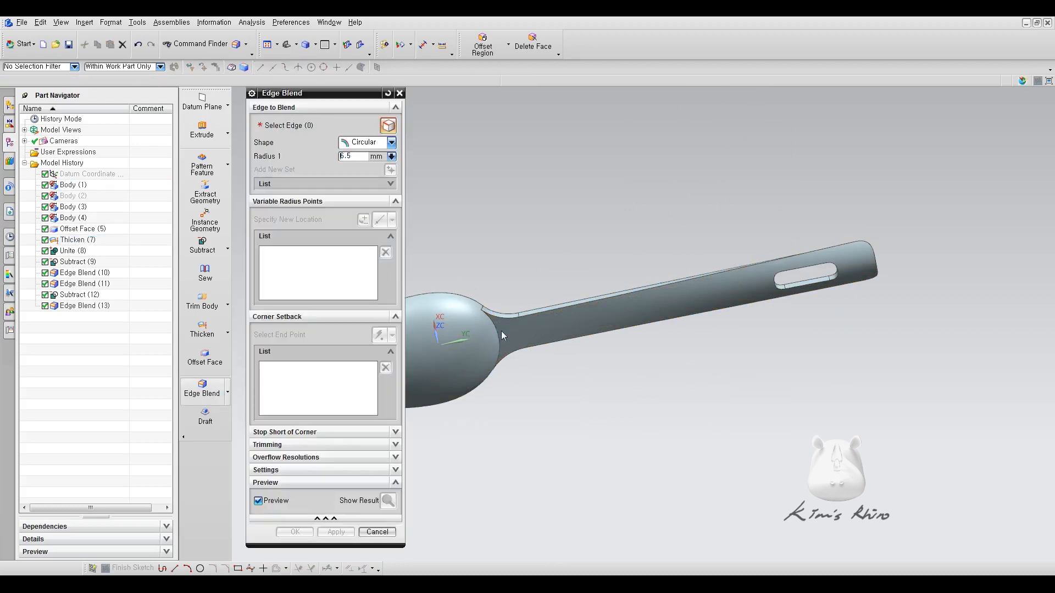
left_click(500, 337)
scroll(500, 335, "up", 3)
left_click(293, 537)
scroll(587, 358, "down", 5)
middle_click_drag(587, 289, 593, 332)
scroll(630, 328, "up", 3)
Blend both the upper and lower rim edges of the handle slot with a 0.5 mm radius.
left_click(198, 394)
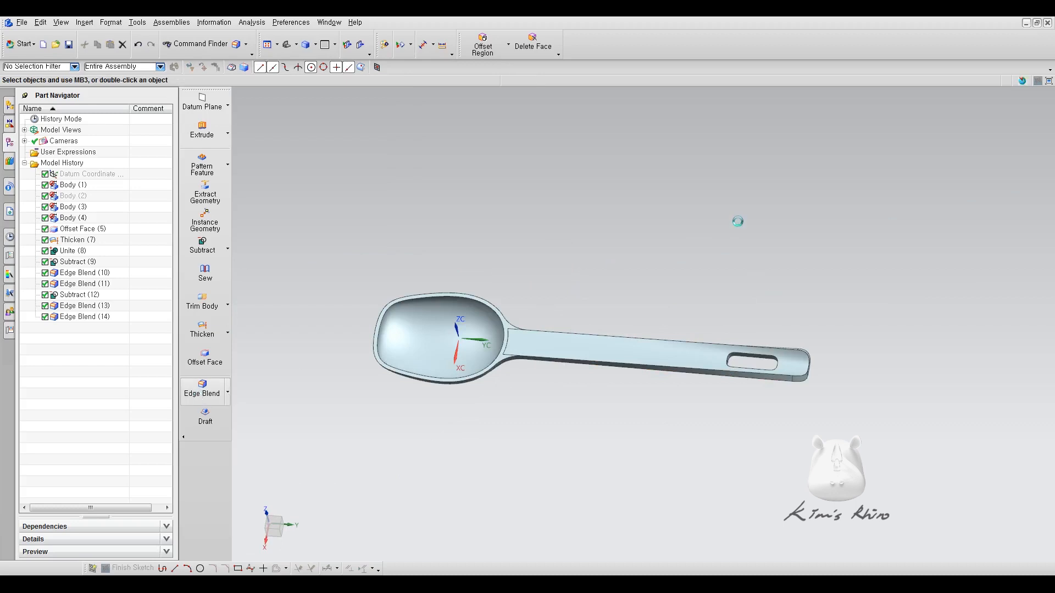
scroll(747, 363, "up", 3)
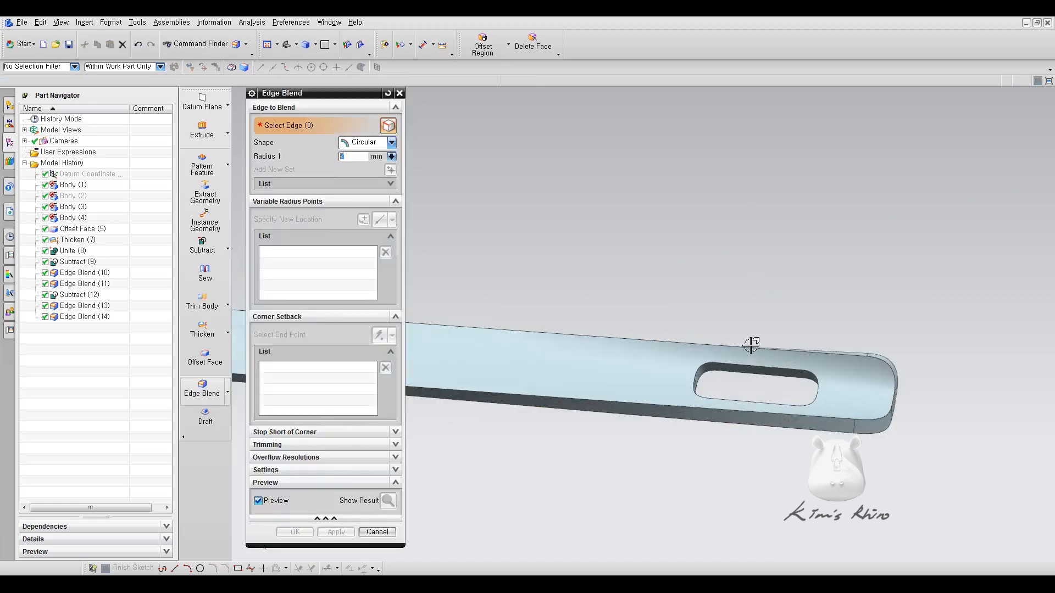
left_click(739, 368)
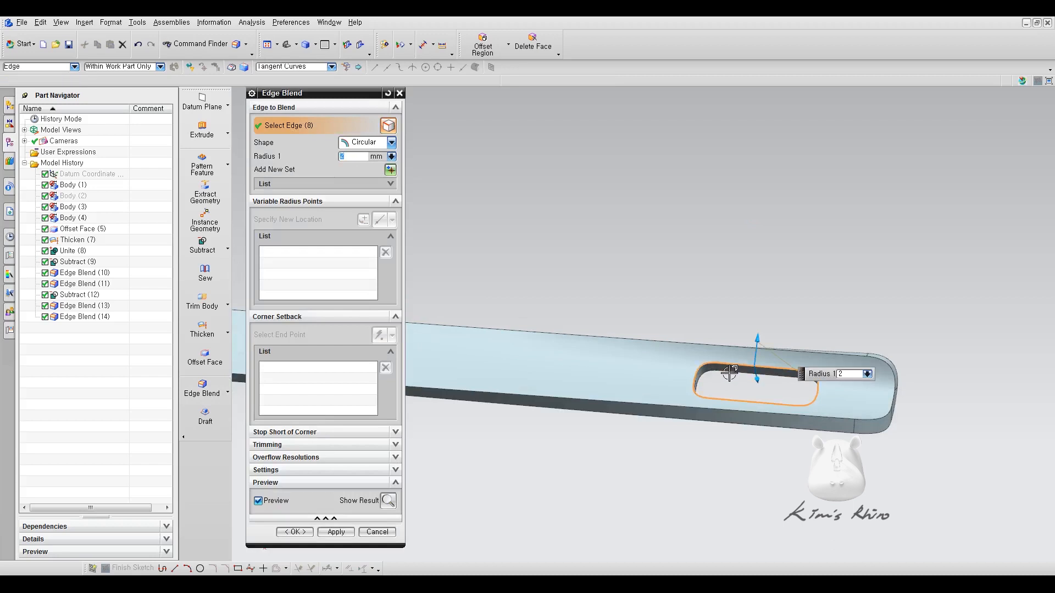
left_click(729, 374)
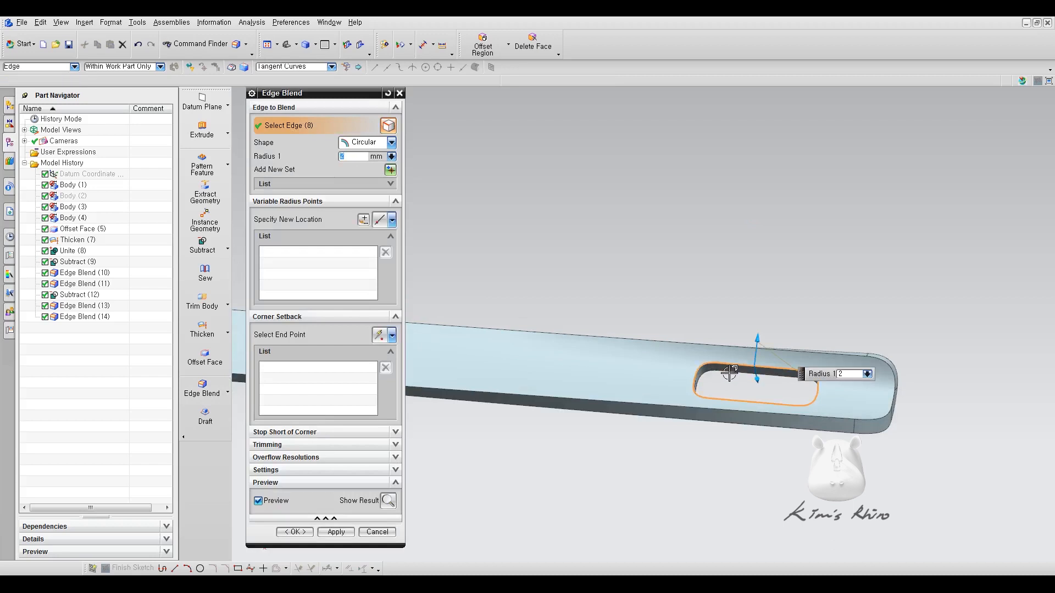
middle_click(745, 305)
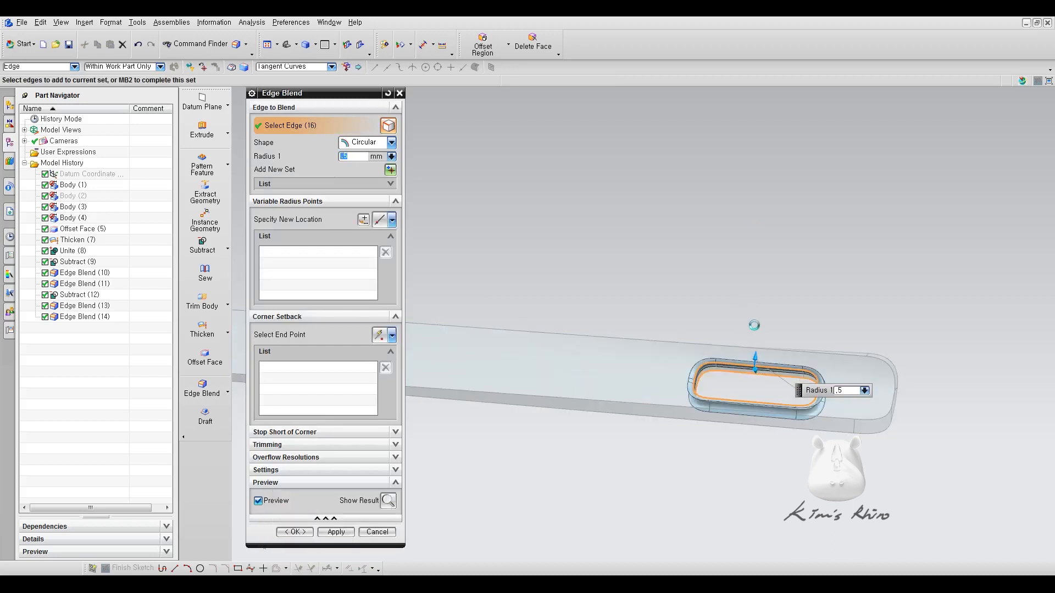
left_click(331, 530)
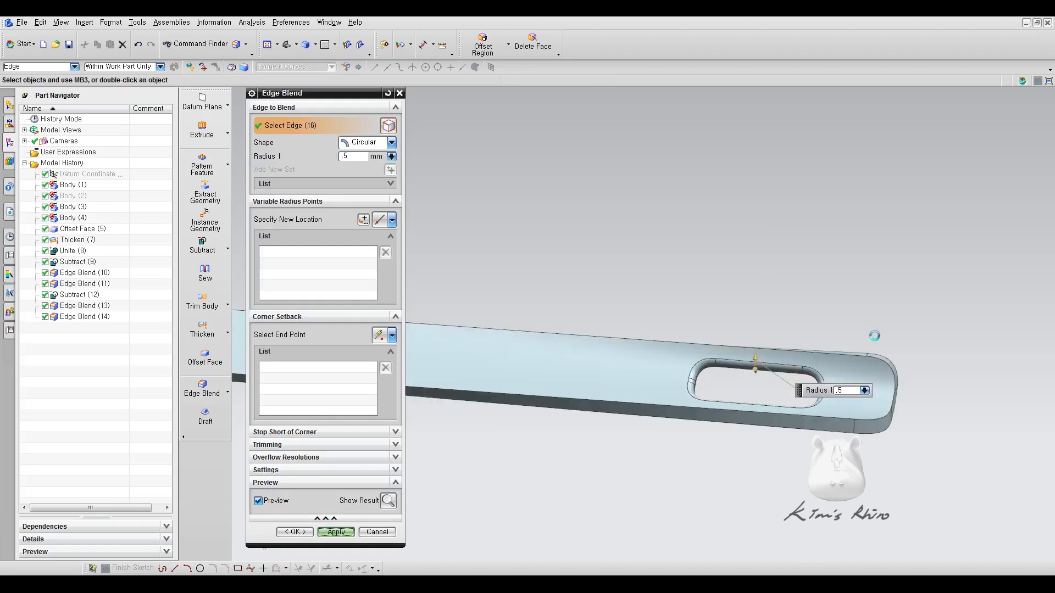
Select the handle's upper and lower outline edges and the bowl's outer rim for a 0.5 mm edge blend.
left_click(882, 361)
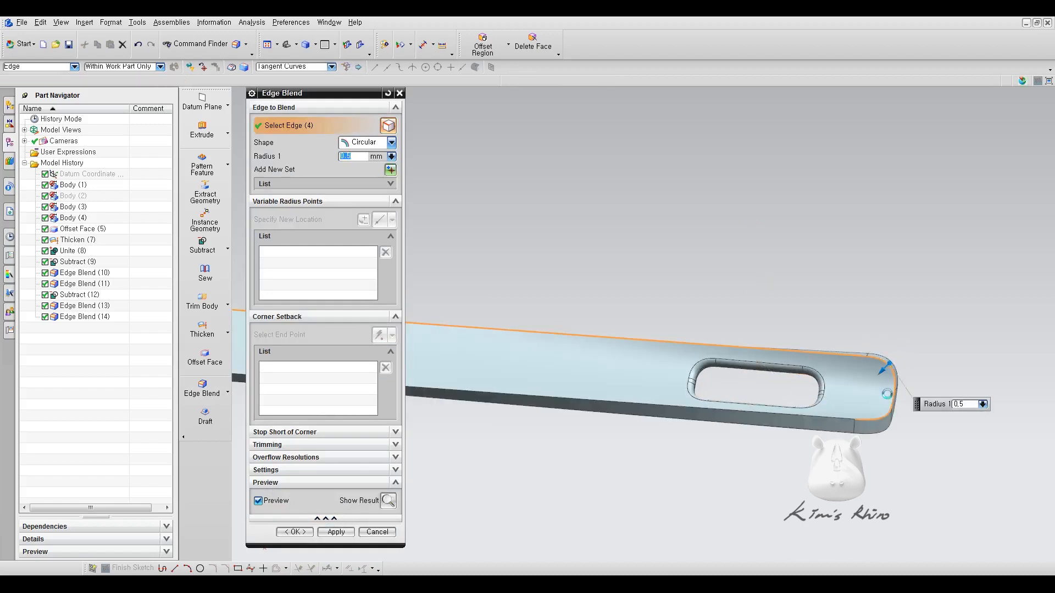
left_click(863, 433)
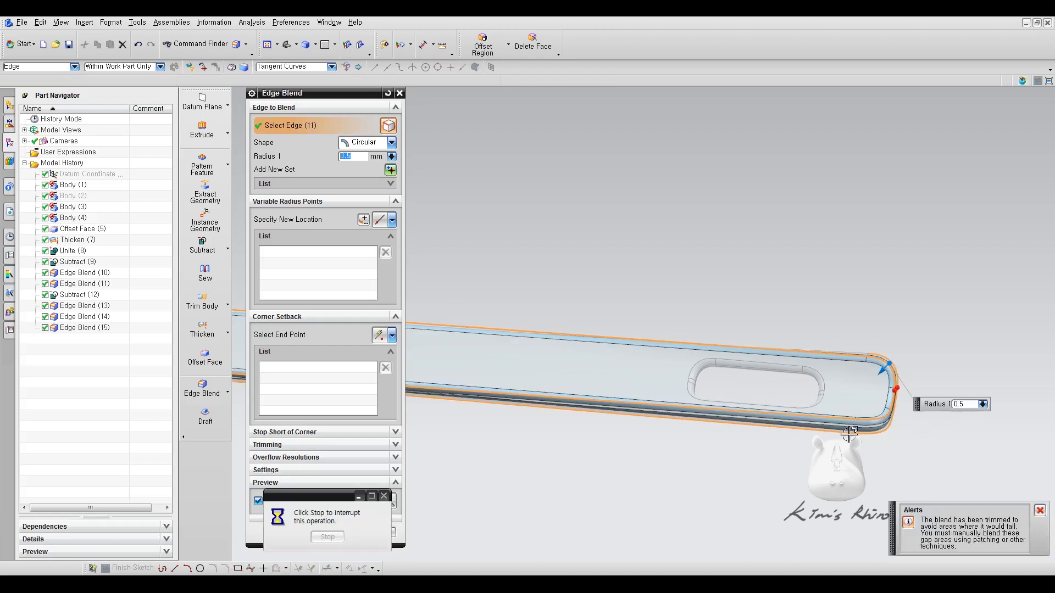
scroll(856, 437, "down", 3)
scroll(659, 422, "up", 3)
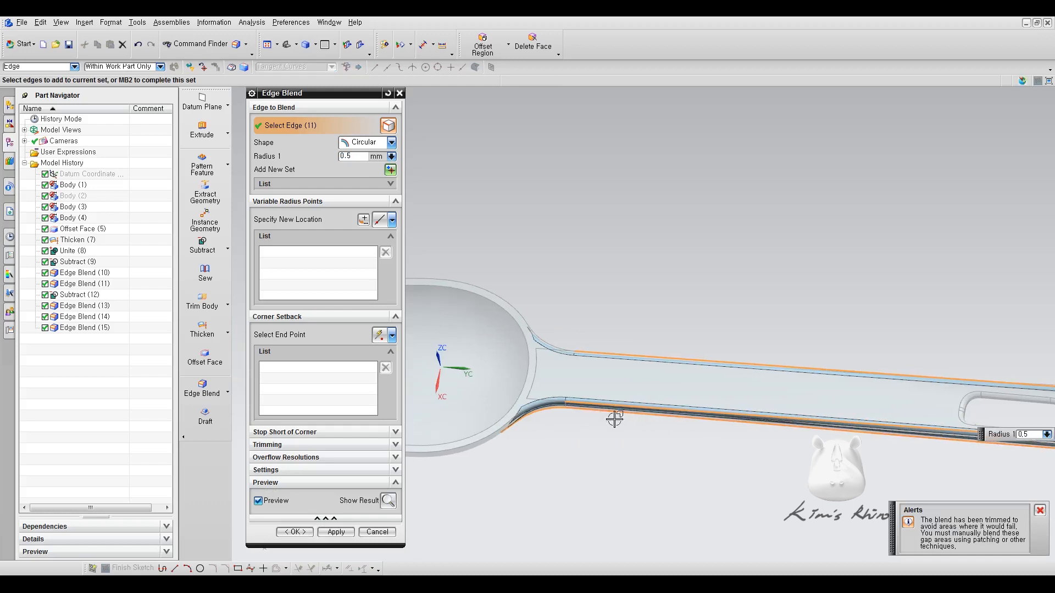
left_click(544, 442)
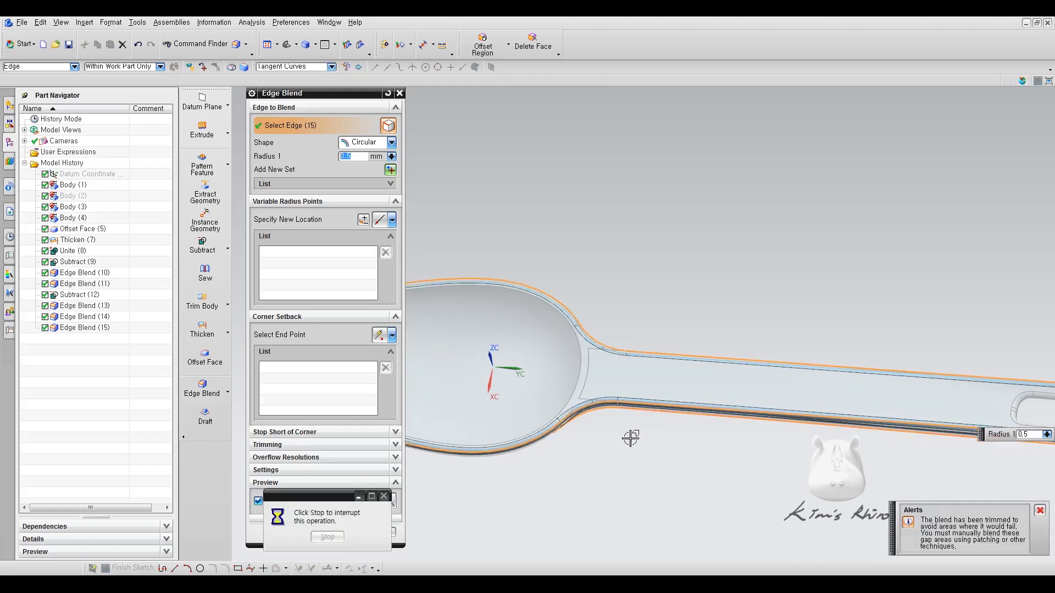
Reduce the outline blend's radius to 0.3 mm and add the remaining outline edges of the handle to the selection.
middle_click_drag(641, 431, 890, 329)
scroll(889, 347, "up", 2)
left_click_drag(862, 349, 857, 332)
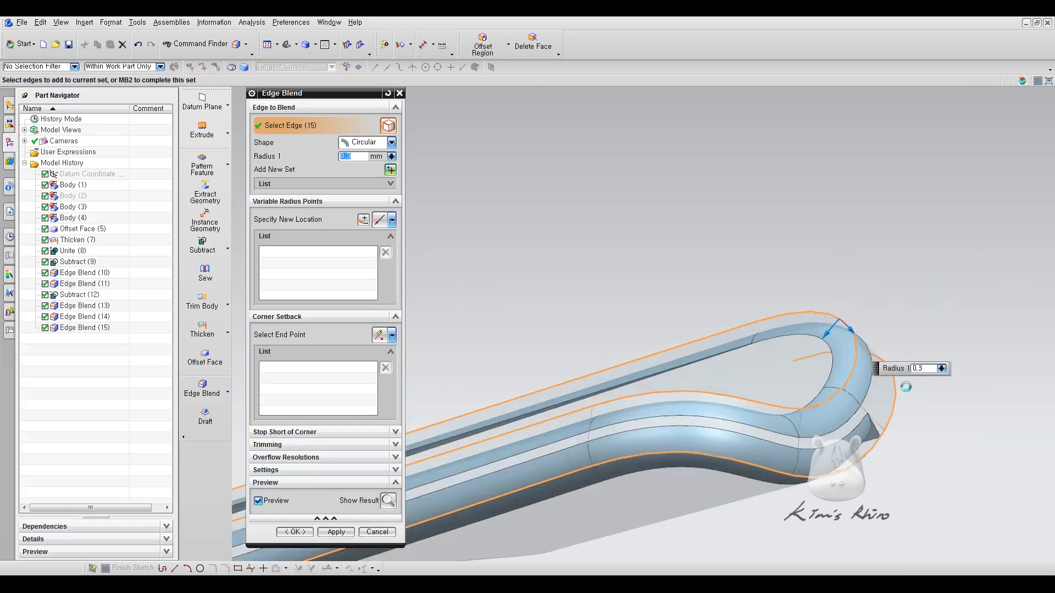
left_click(781, 379)
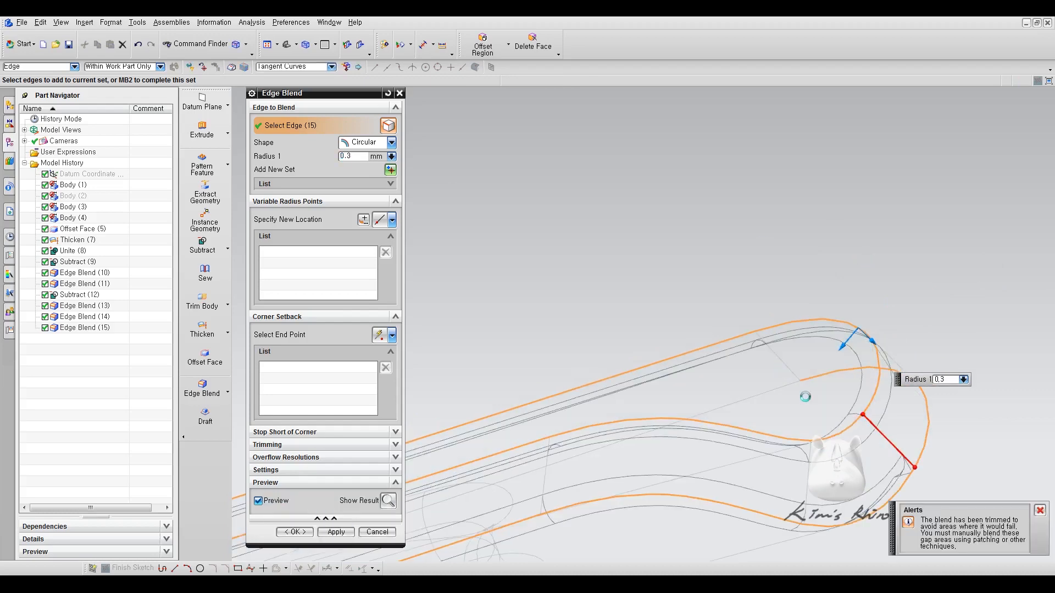
Set the outline blend's radius to 0.5 mm and create the blend around the handle and bowl rim.
scroll(750, 268, "down", 7)
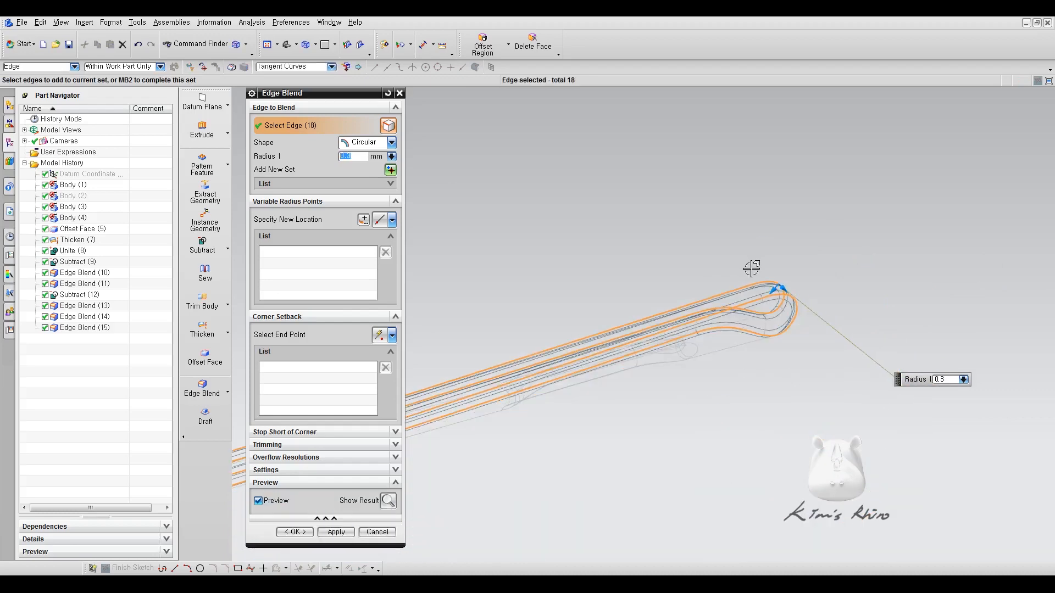
middle_click_drag(644, 269, 757, 268, "shift")
type(".5")
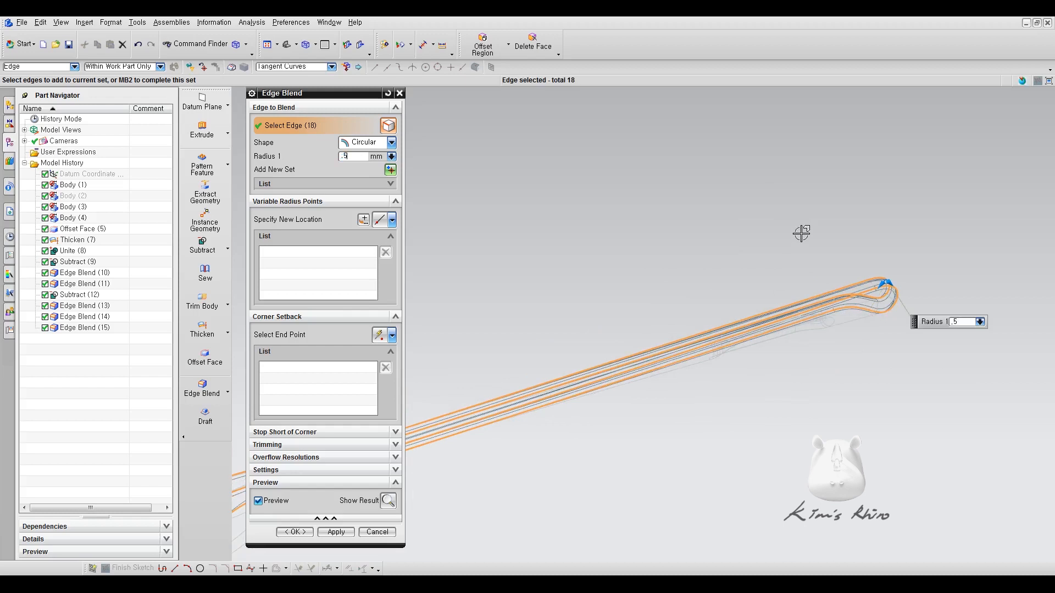
middle_click_drag(732, 221, 760, 292)
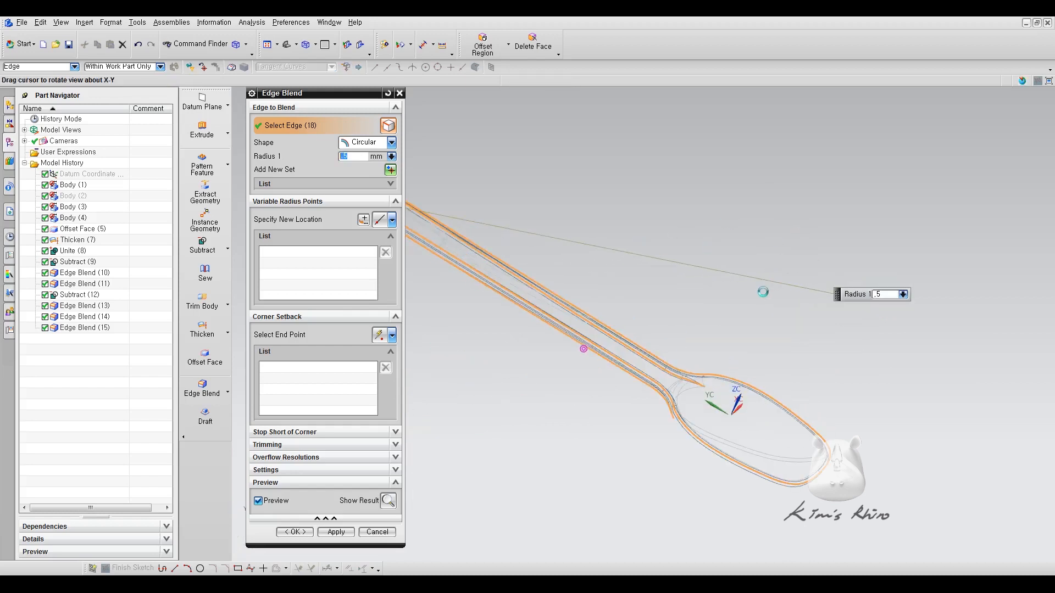
scroll(789, 425, "up", 3)
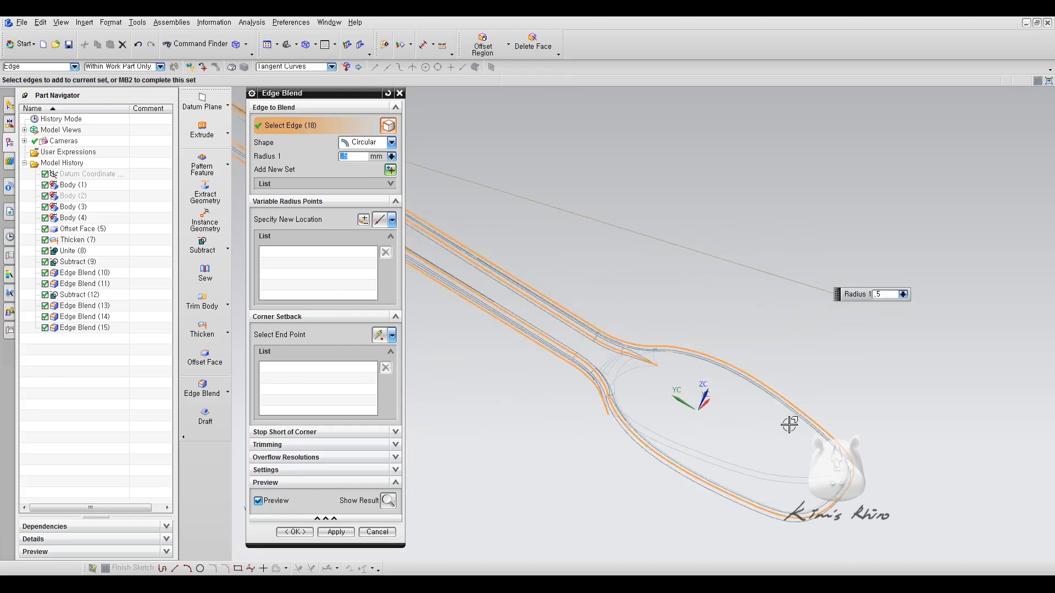
left_click(325, 536)
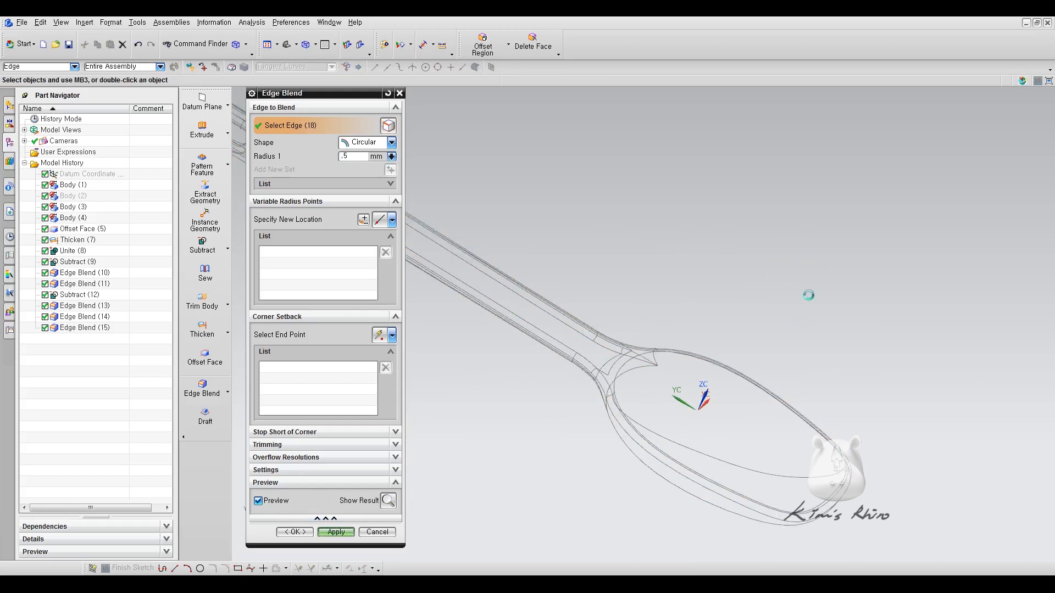
mouse_move(811, 357)
middle_mouse_down()
mouse_move(727, 390)
mouse_move(566, 384)
mouse_move(372, 506)
middle_mouse_up()
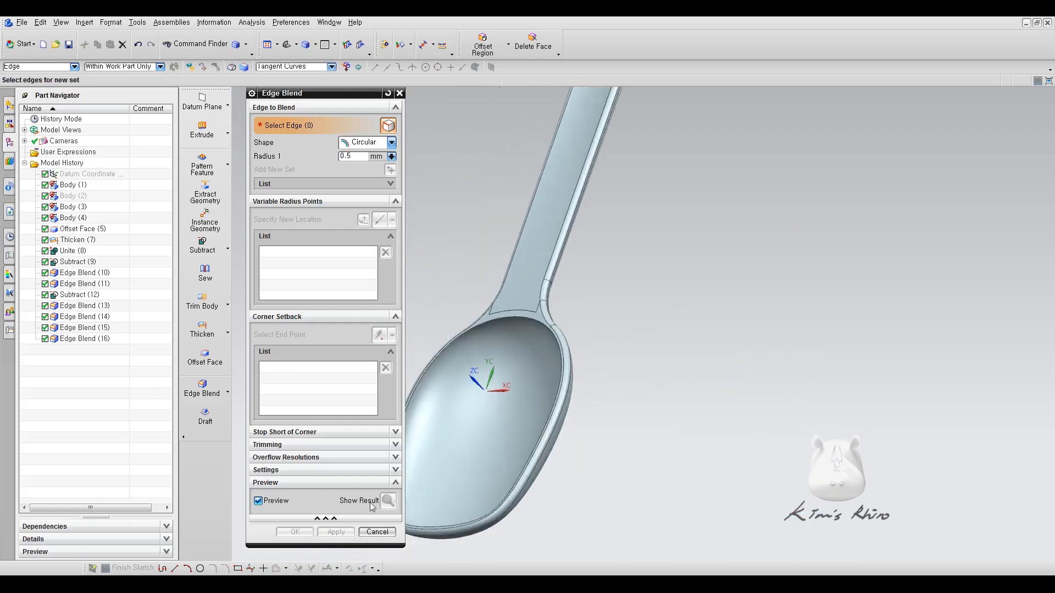
Blend the inner rim edges of the spoon's bowl with a 0.3 mm radius.
left_click(379, 532)
middle_click_drag(678, 353, 743, 329)
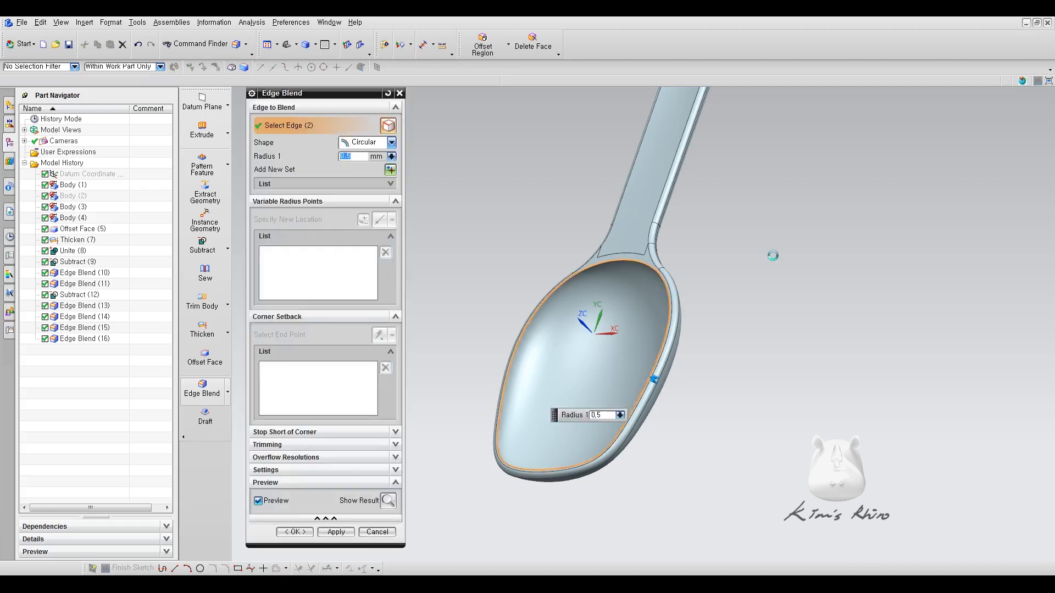
type("2")
key("Return")
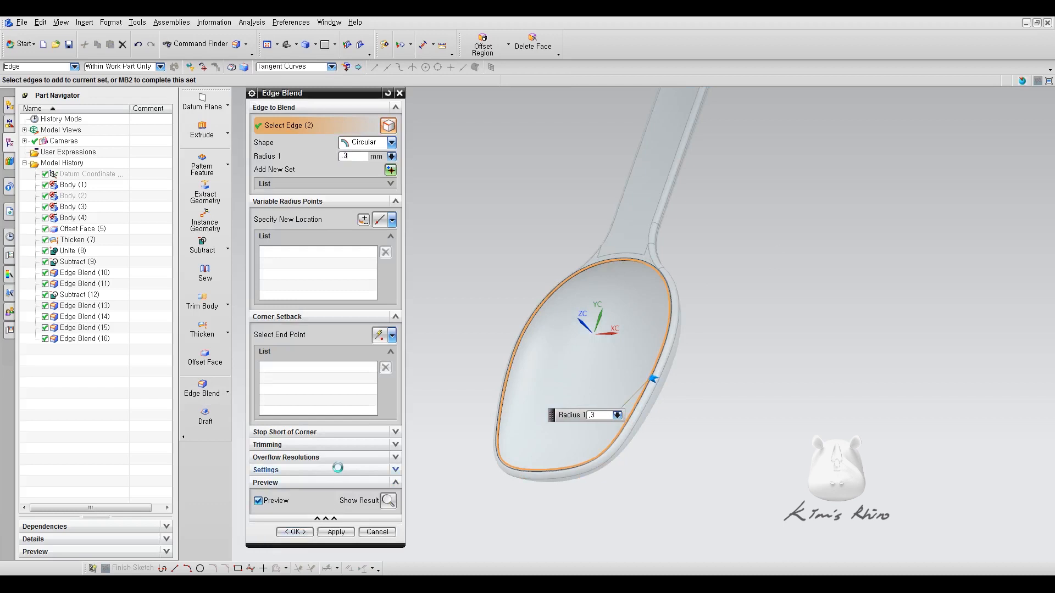
left_click(294, 534)
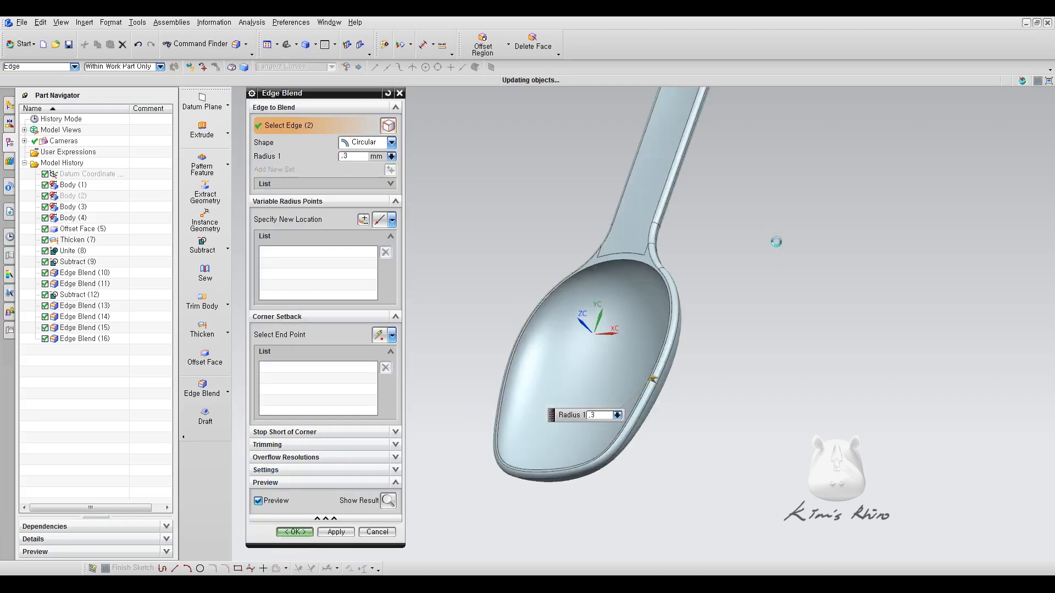
scroll(733, 263, "down", 3)
middle_click_drag(732, 270, 649, 417)
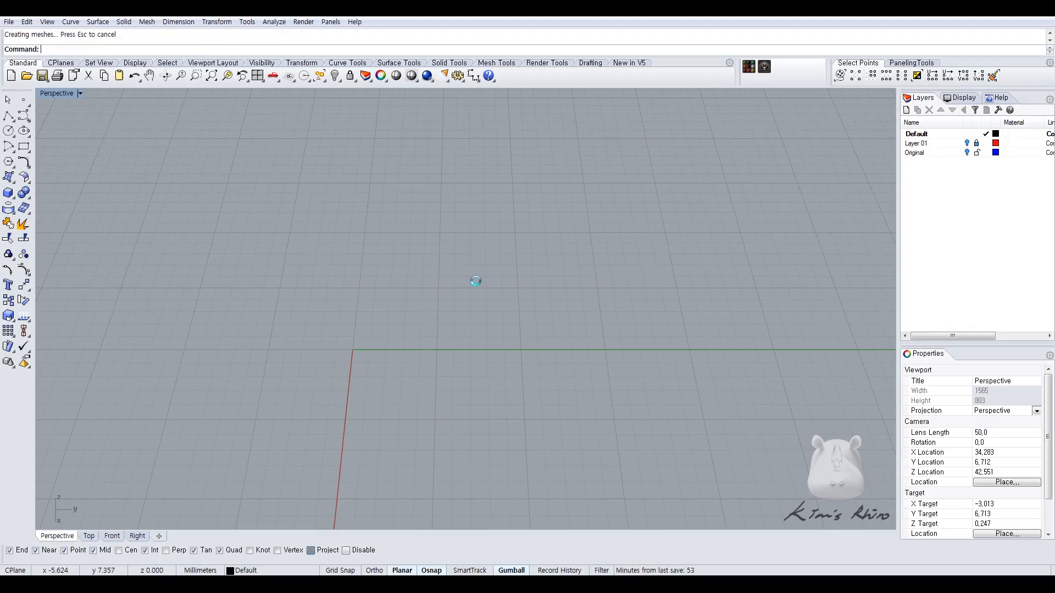
Switch to Rhino, explode the imported spoon block and delete the extra object overlapping the spoon.
right_click_drag(480, 302, 502, 331)
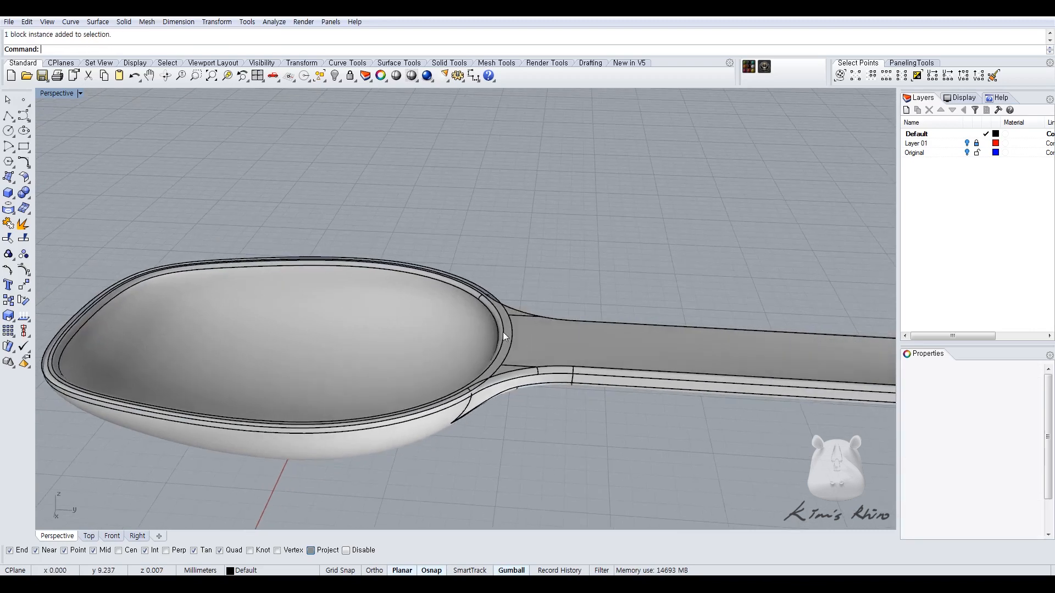
left_click(503, 331)
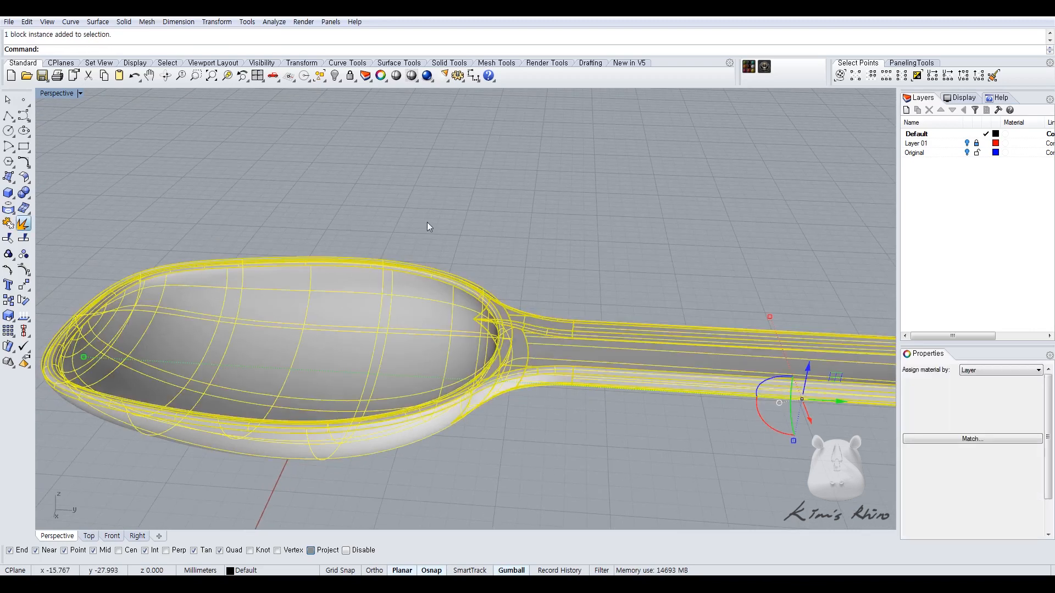
left_click(473, 235)
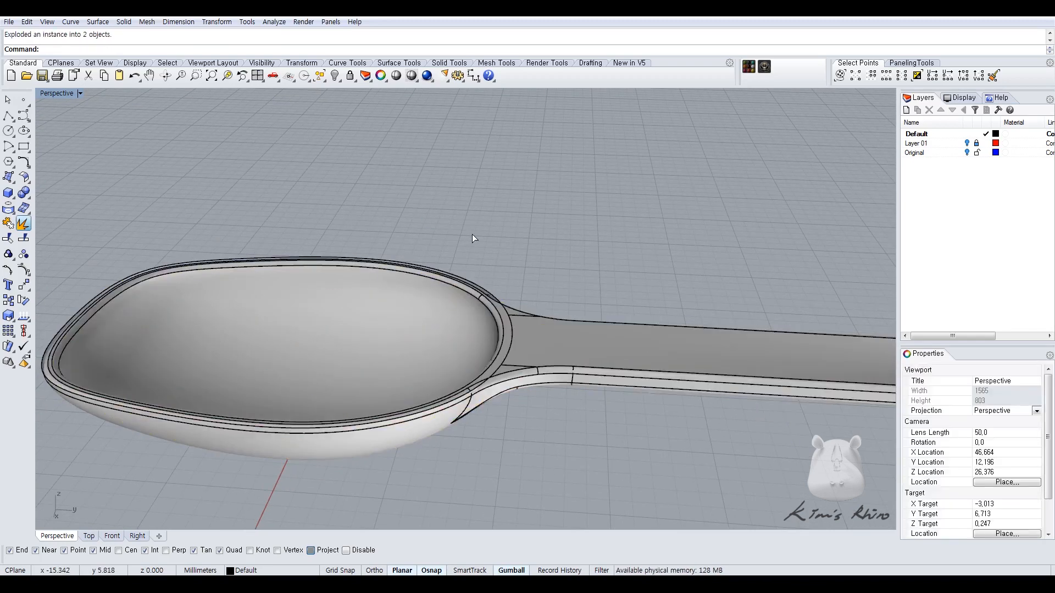
left_click(486, 288)
key("Delete")
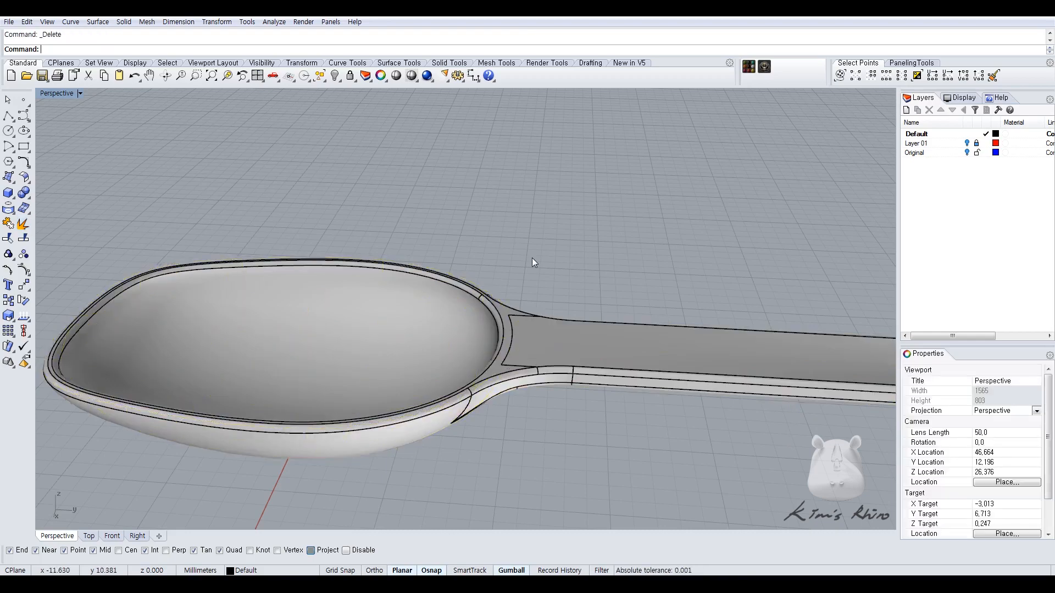
right_click_drag(469, 237, 480, 313)
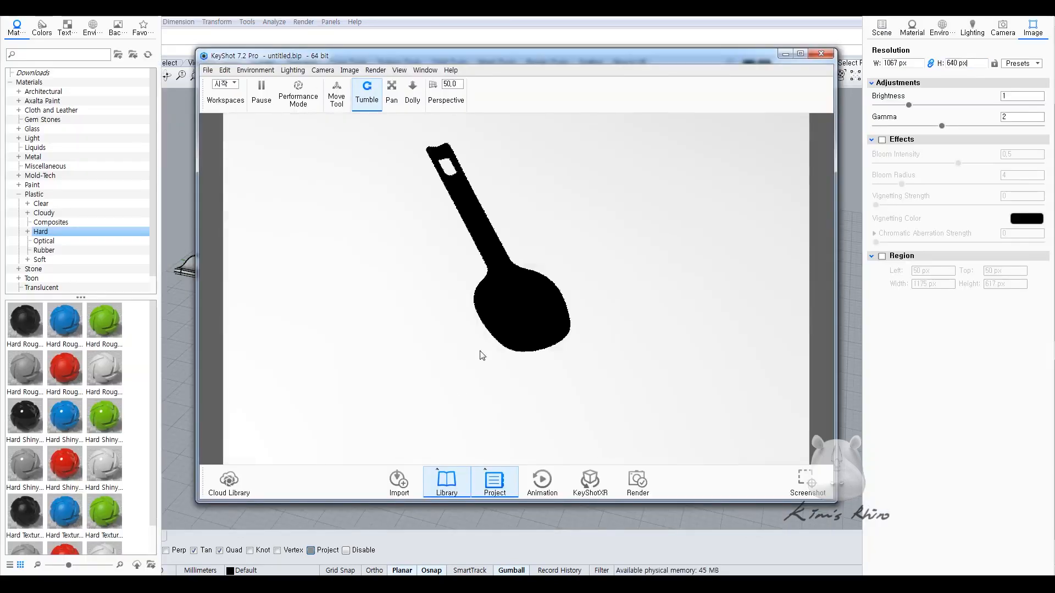
Switch to KeyShot and use the Move Tool to tilt the spoon model to about -58° around X.
left_click_drag(480, 352, 621, 214)
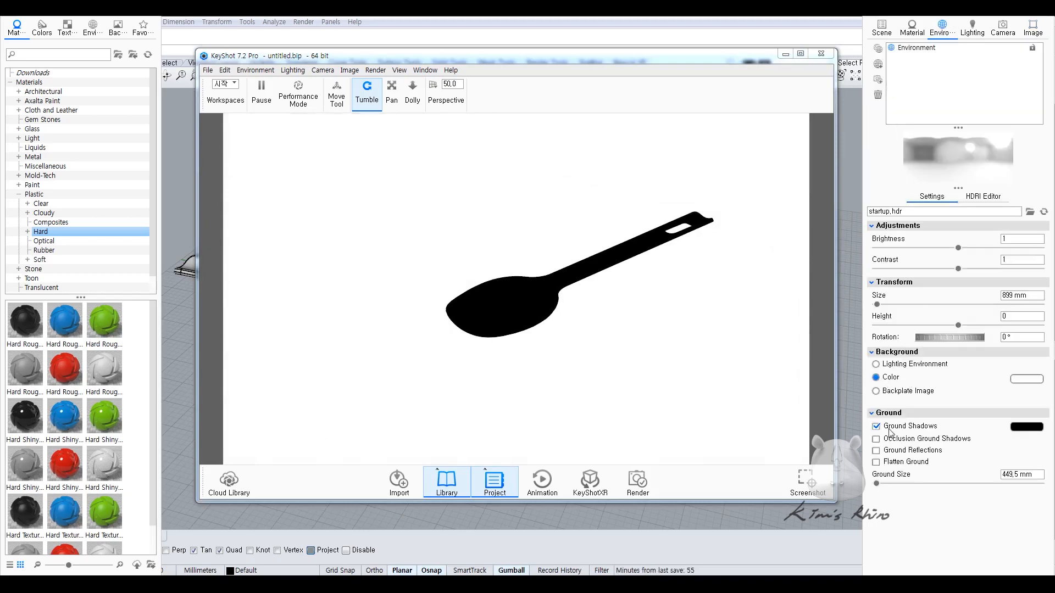
left_click_drag(655, 305, 633, 258)
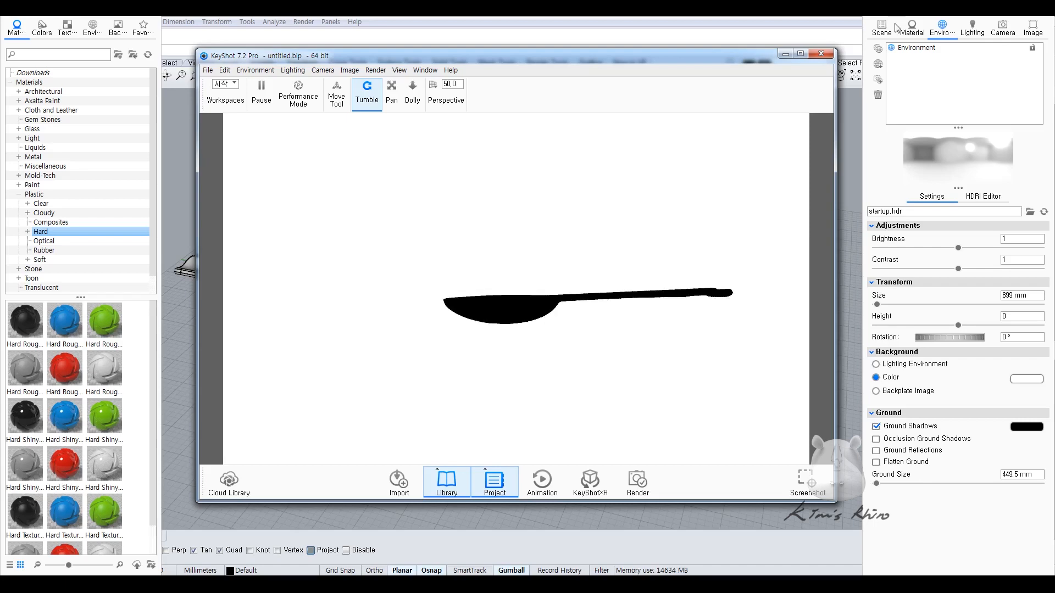
left_click(882, 28)
left_click(922, 80)
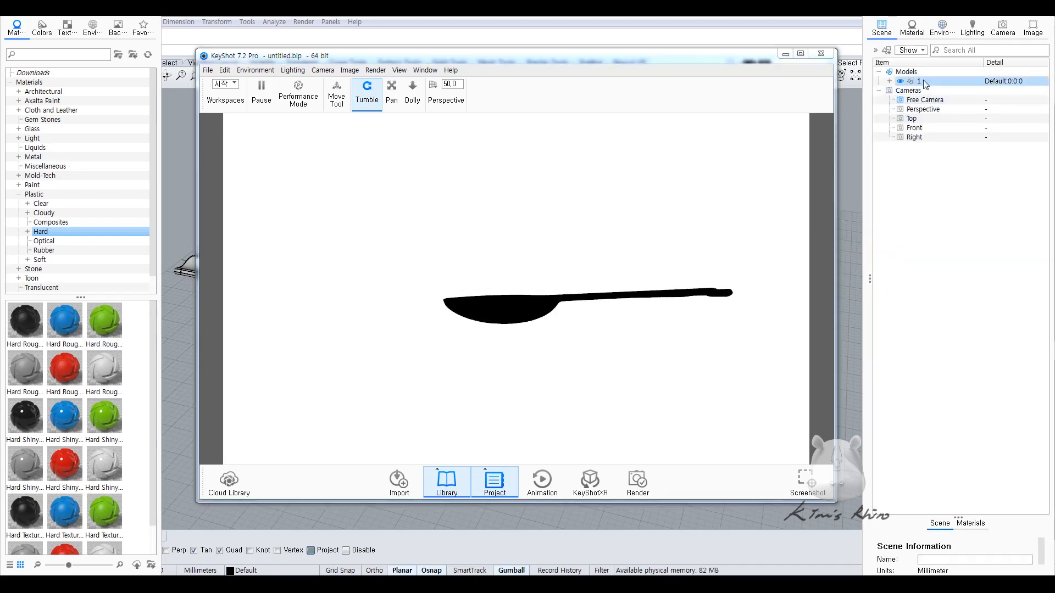
right_click(923, 81)
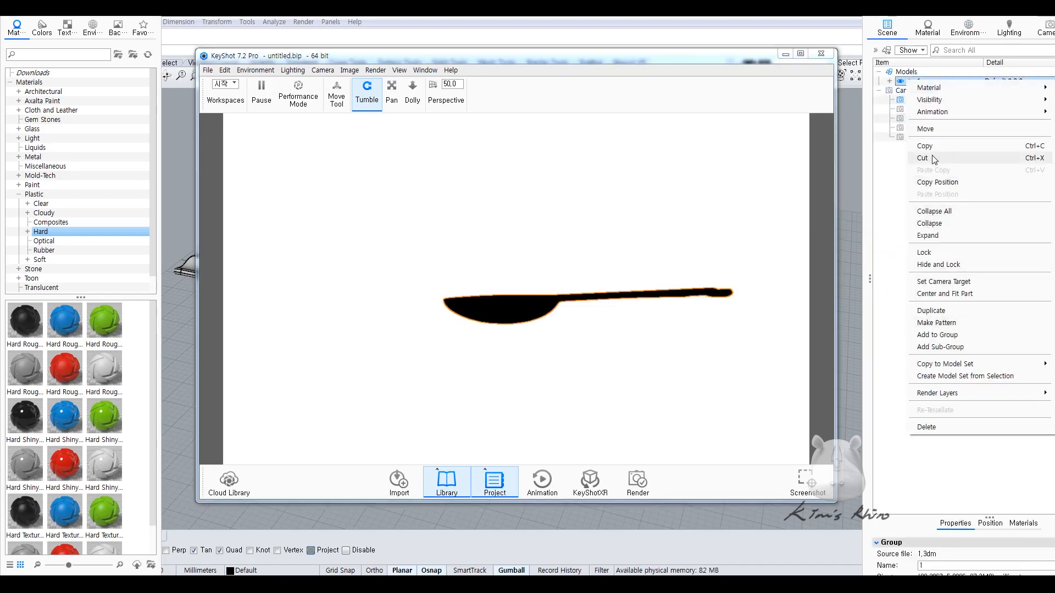
left_click(927, 130)
left_click_drag(606, 219, 605, 129)
left_click_drag(707, 341, 596, 356)
left_click_drag(587, 176, 571, 284)
left_click_drag(631, 337, 605, 264)
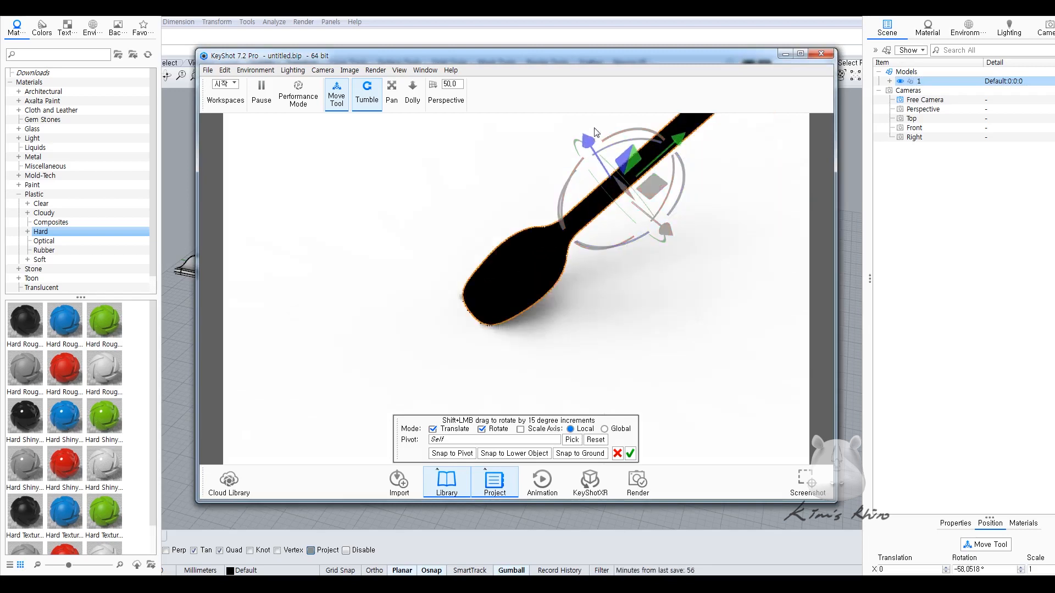
Adjust the spoon's tilt to about -61° around X, shift it to rest on the ground, and accept the placement.
left_click_drag(582, 134, 585, 160)
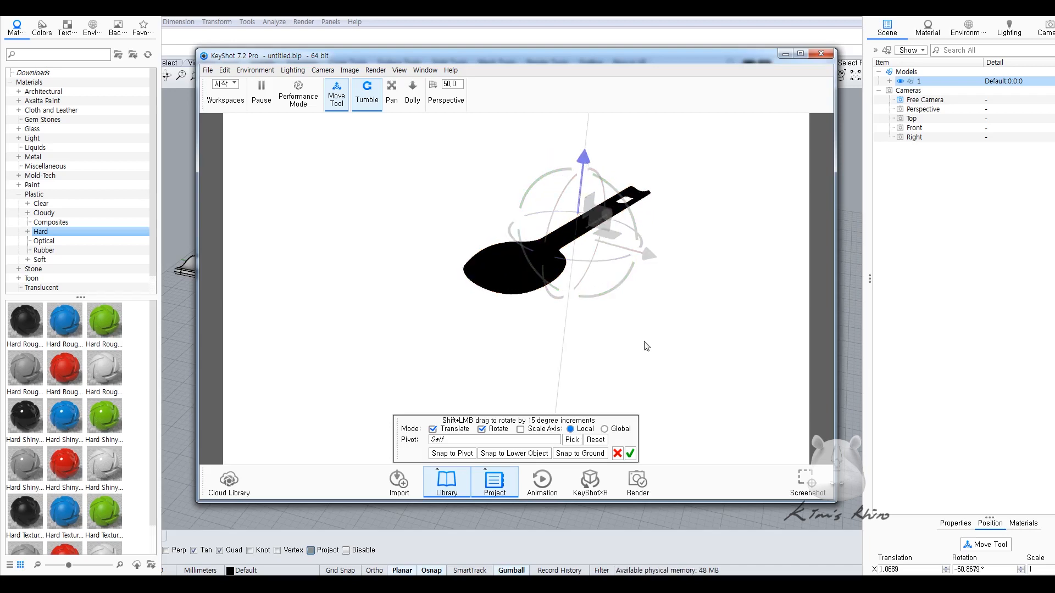
left_click_drag(644, 373, 630, 388)
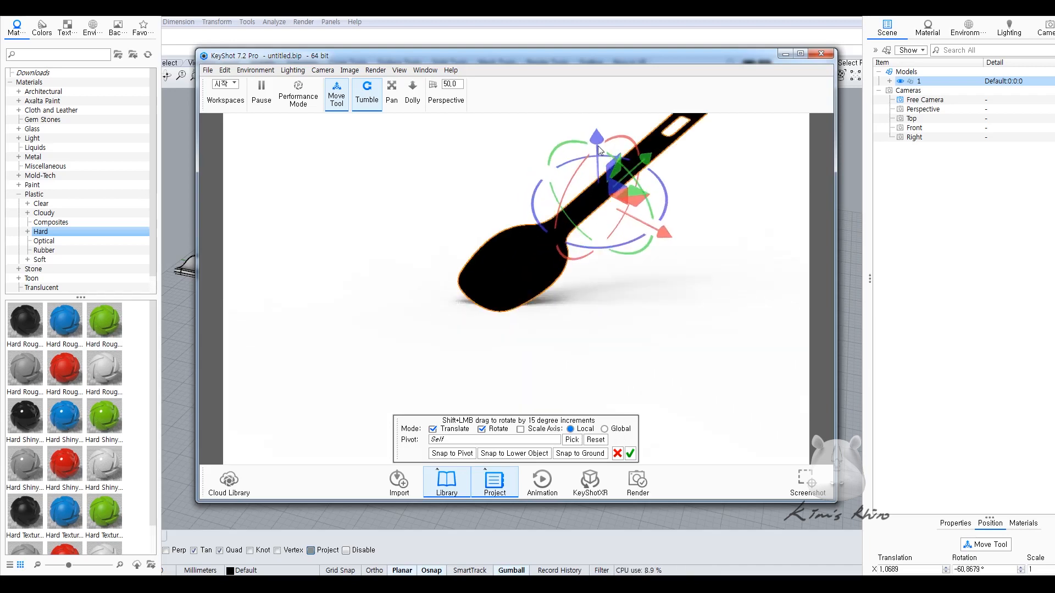
left_click_drag(598, 136, 595, 120)
left_click_drag(586, 323, 609, 295)
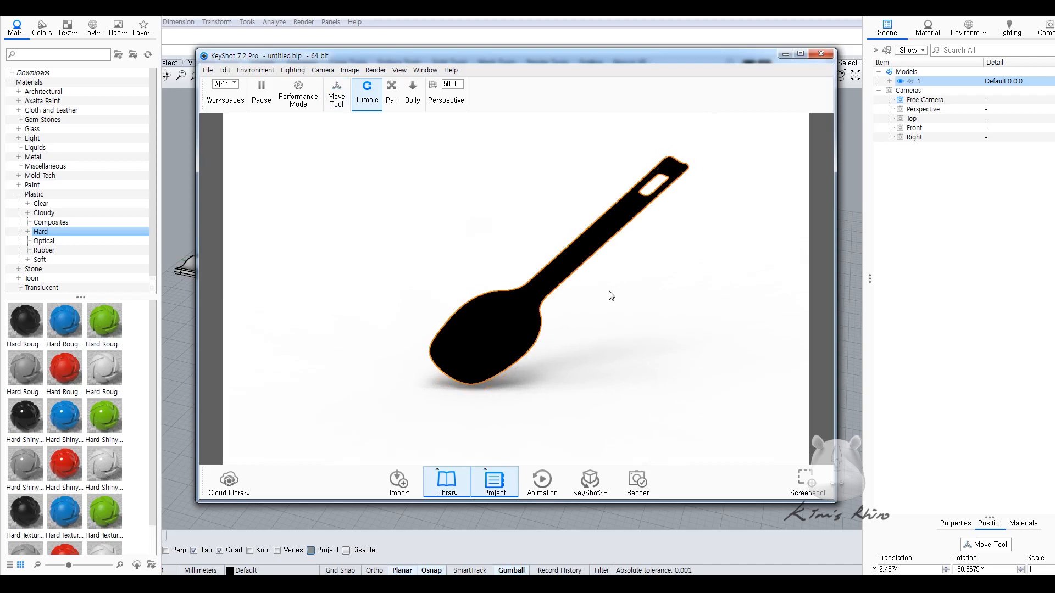
Apply the Mold-Tech-11010 Spray Dot material to the whole spoon.
scroll(604, 298, "up", 2)
left_click(19, 195)
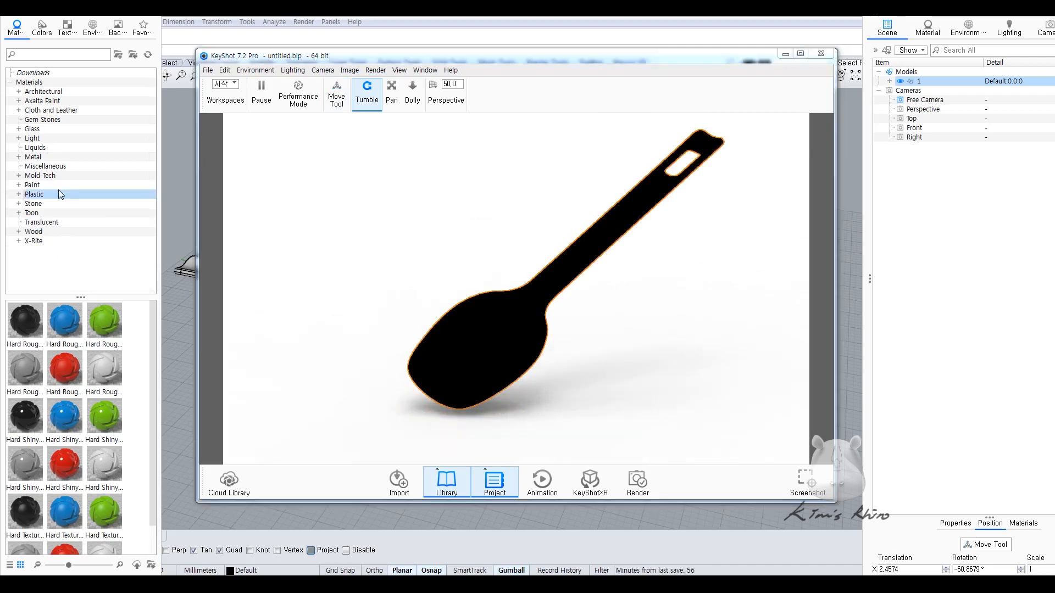
left_click(39, 175)
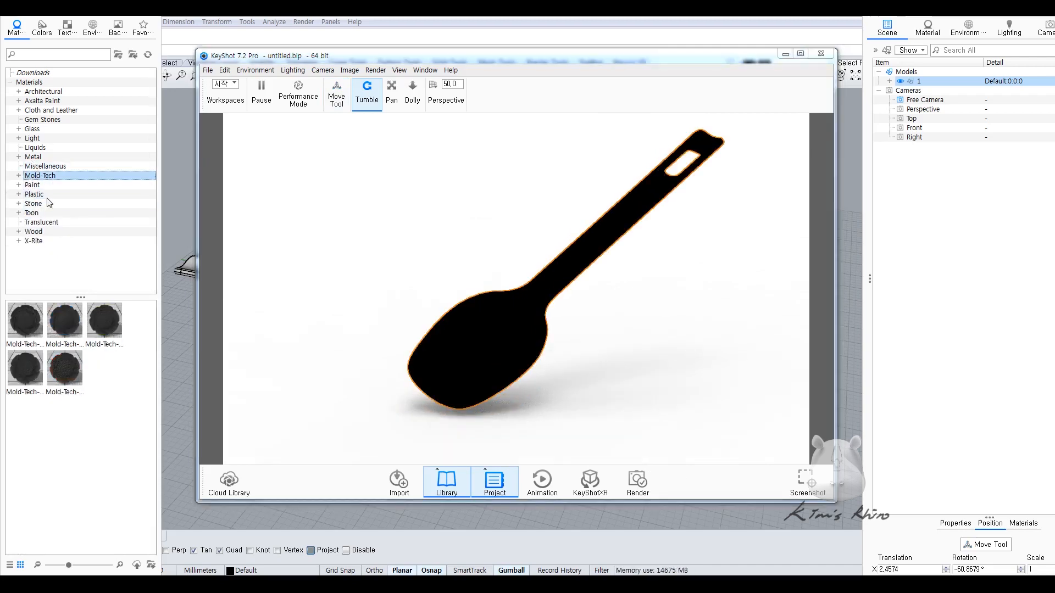
left_click_drag(25, 321, 565, 306)
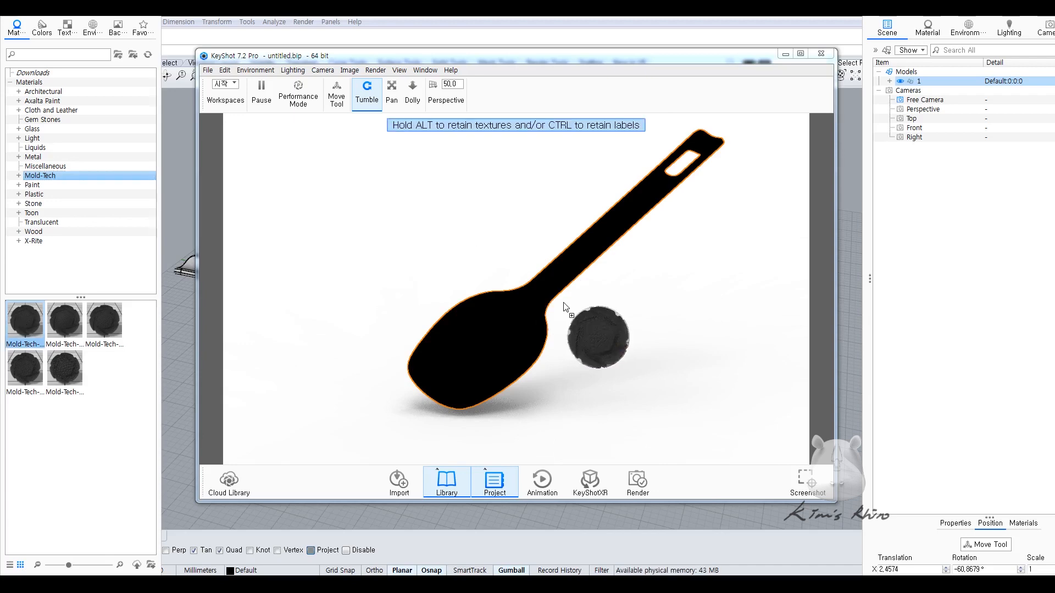
left_click_drag(564, 306, 543, 281)
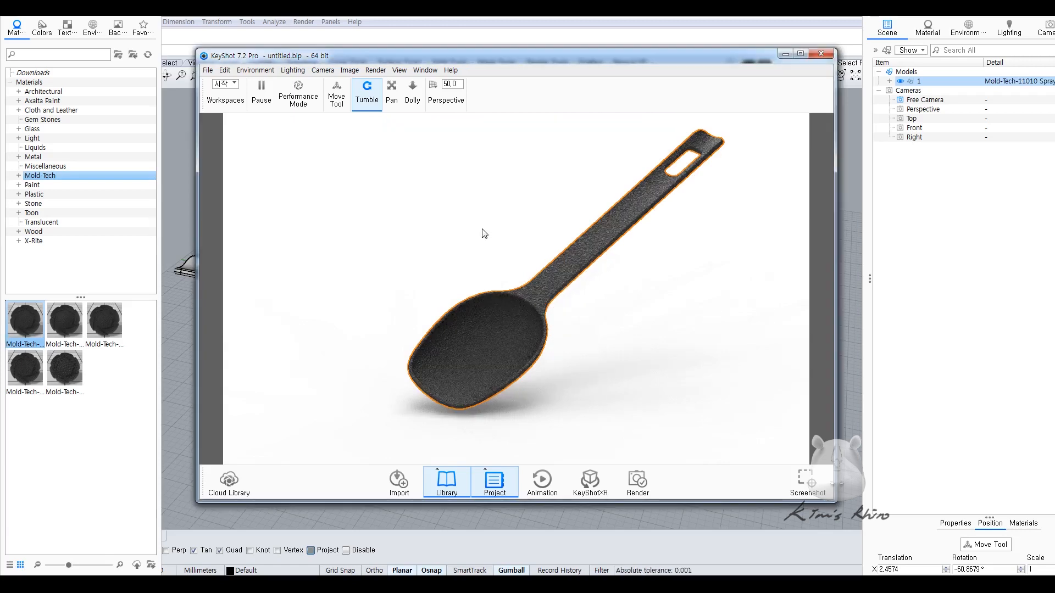
Try the 2 Panels Straight 4K and 2 Panels Tilted 4K environments as lighting for the scene.
left_click(962, 34)
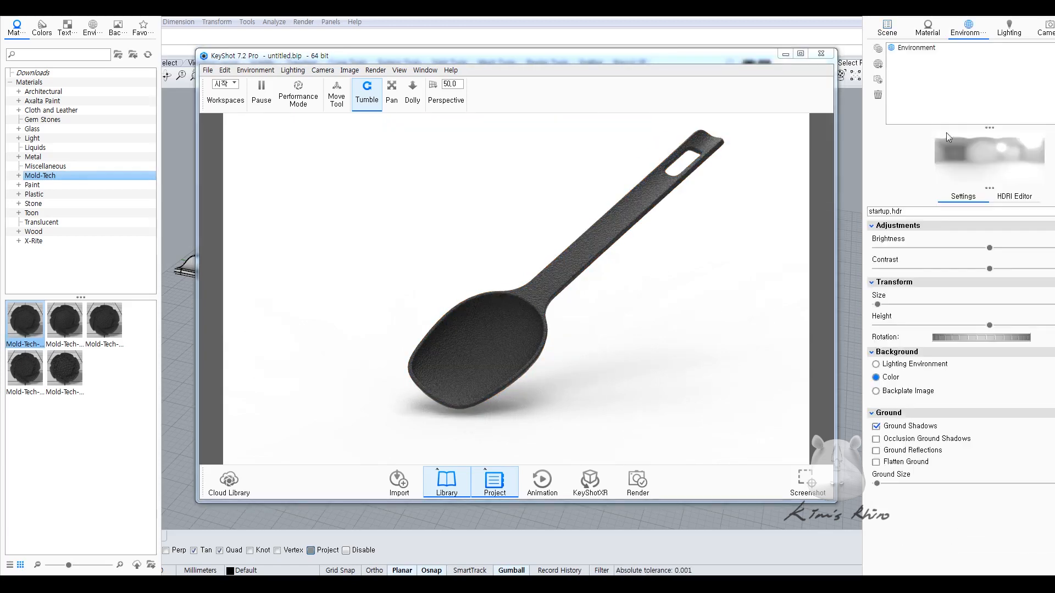
left_click(92, 33)
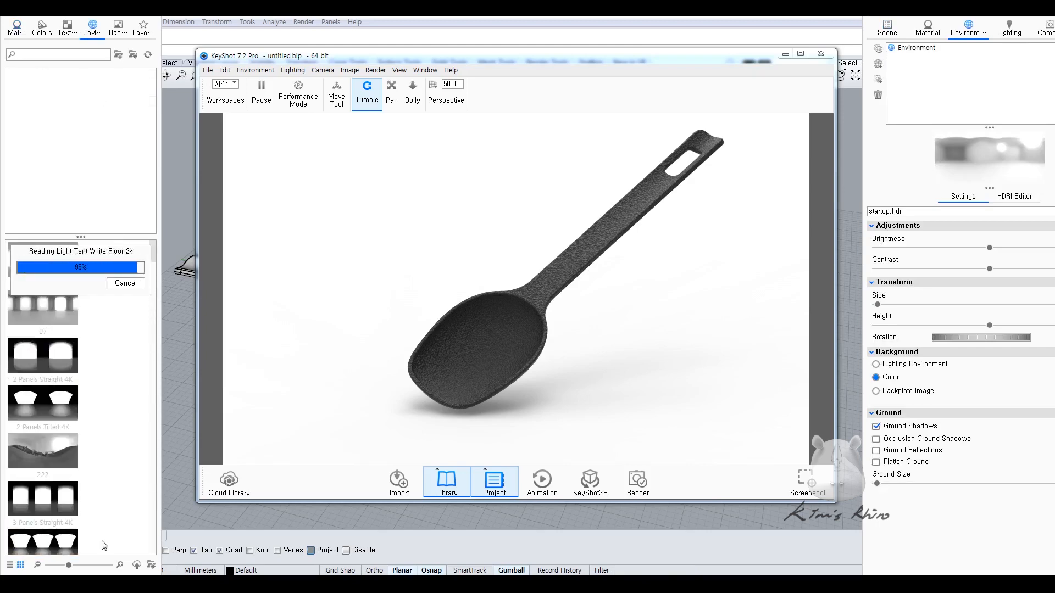
left_click_drag(160, 496, 182, 491)
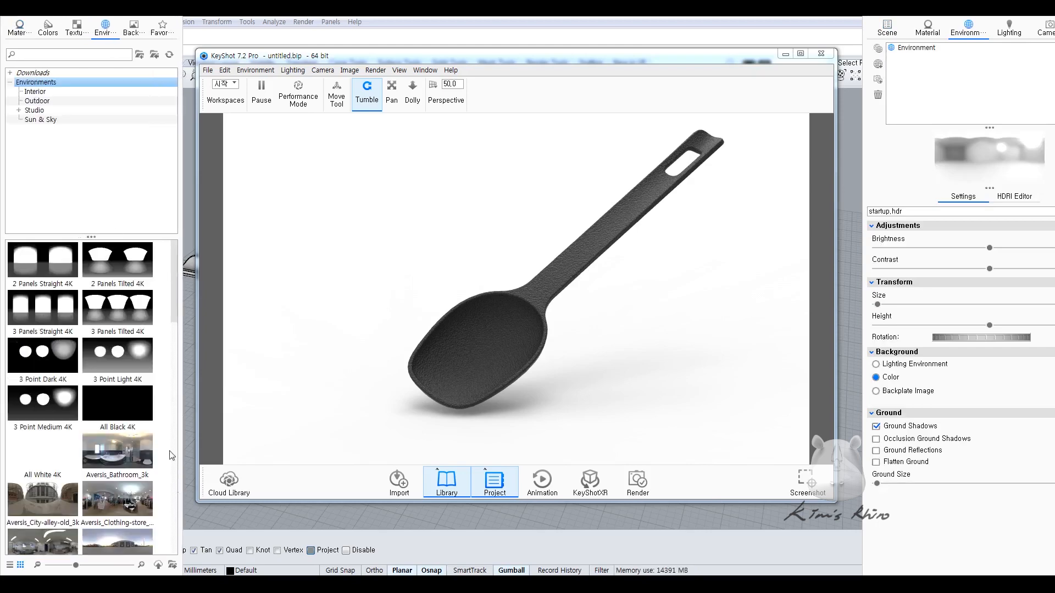
double_click(58, 265)
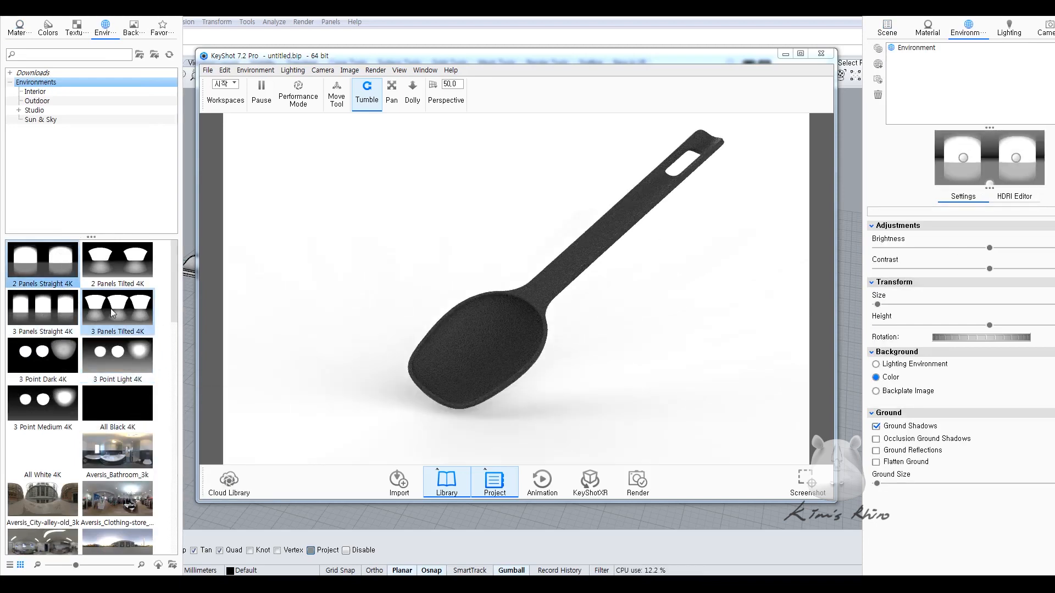
double_click(114, 271)
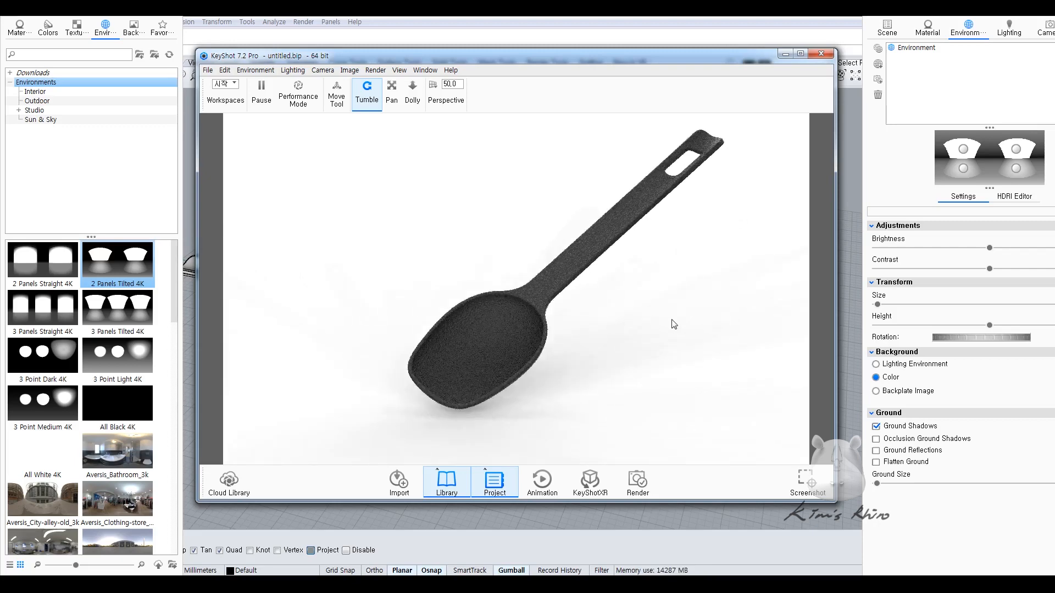
Change the spoon's Mold-Tech material color to dark red, RGB 120, 41, 41.
double_click(608, 219)
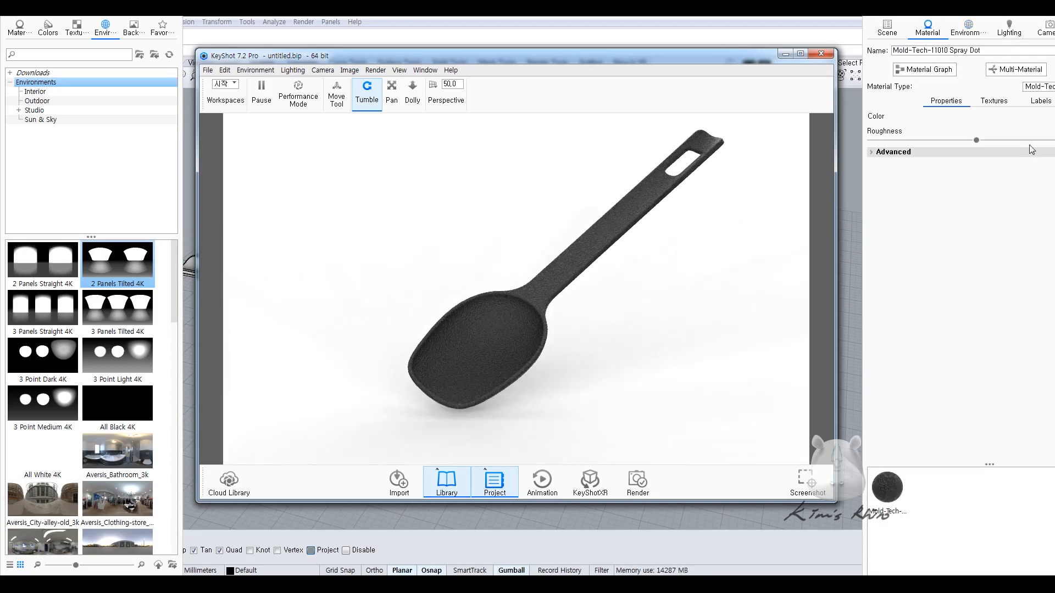
left_click(983, 174)
left_click_drag(744, 20, 741, 22)
mouse_move(901, 225)
left_mouse_down()
mouse_move(978, 200)
mouse_move(1009, 130)
left_mouse_up()
left_click(983, 173)
left_click_drag(984, 173, 988, 219)
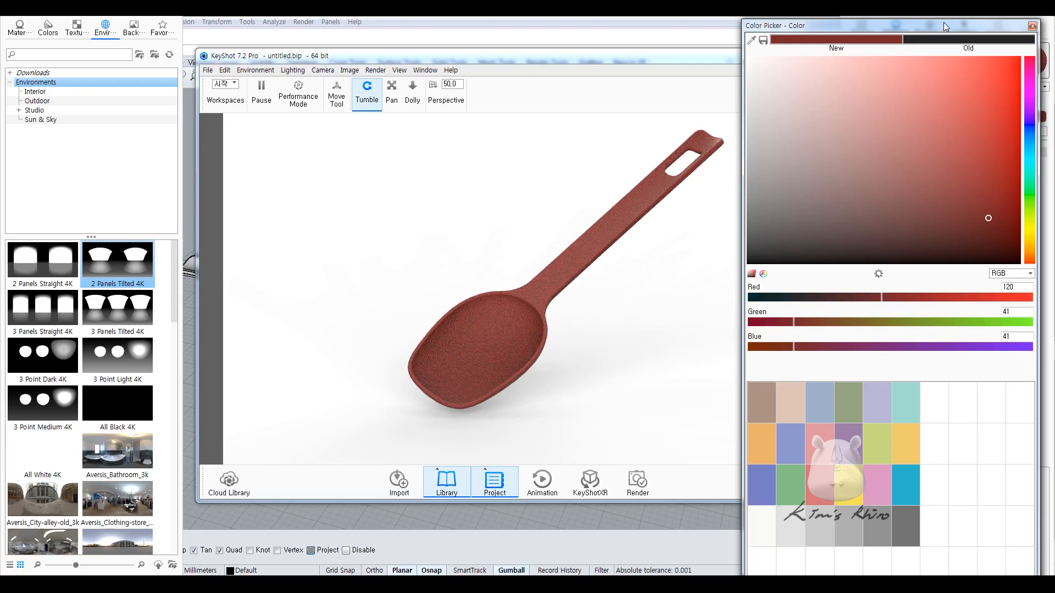
mouse_move(943, 20)
left_mouse_down()
mouse_move(944, 102)
mouse_move(970, 14)
mouse_move(953, 20)
left_mouse_up()
left_click(980, 510)
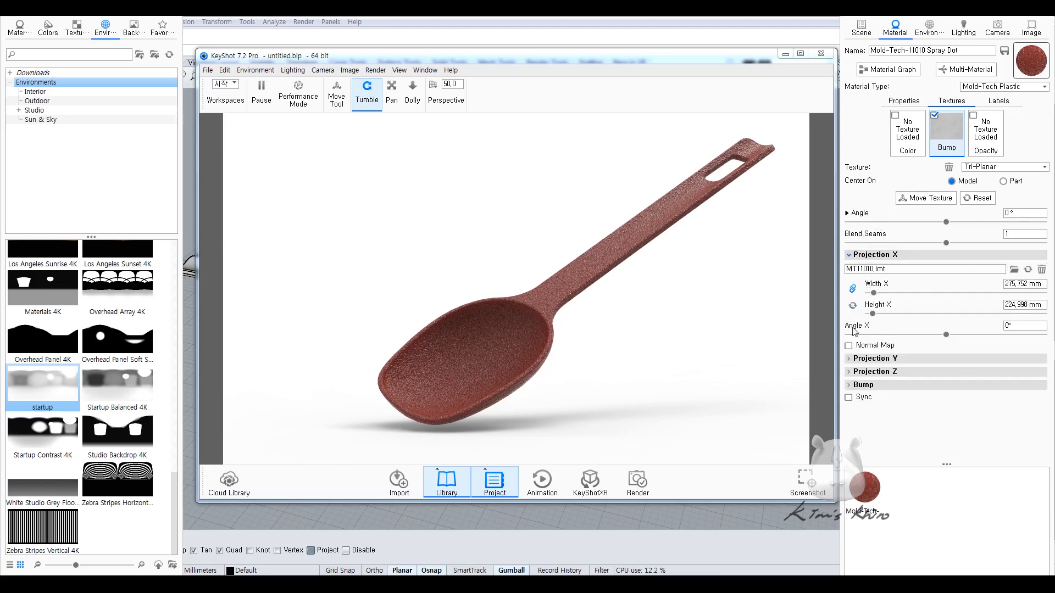
Set the bump texture's Projection X width to 100 mm in the spoon's Mold-Tech material.
left_click(856, 360)
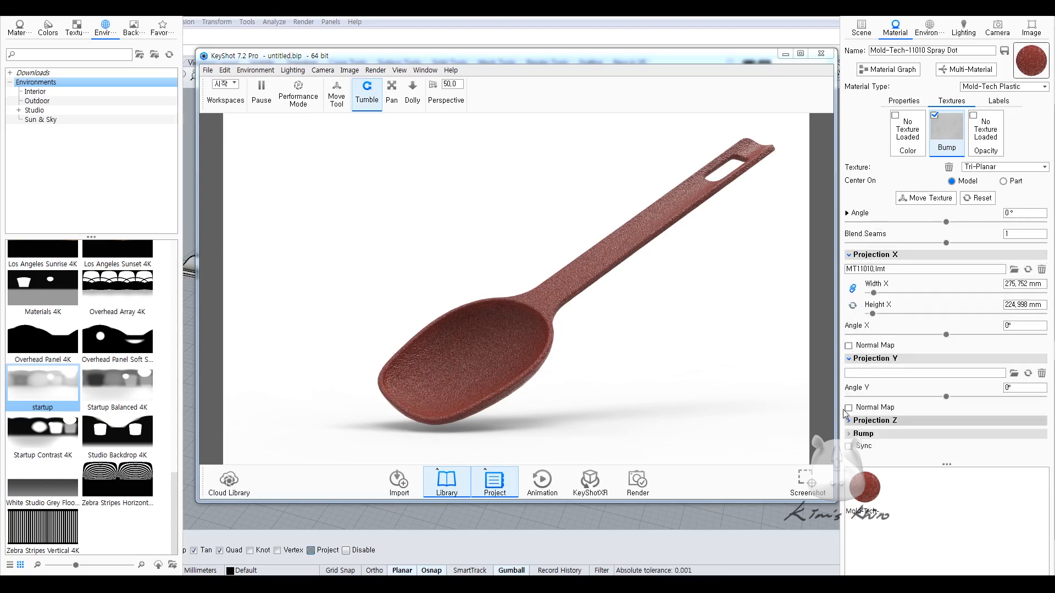
scroll(929, 360, "down", 1)
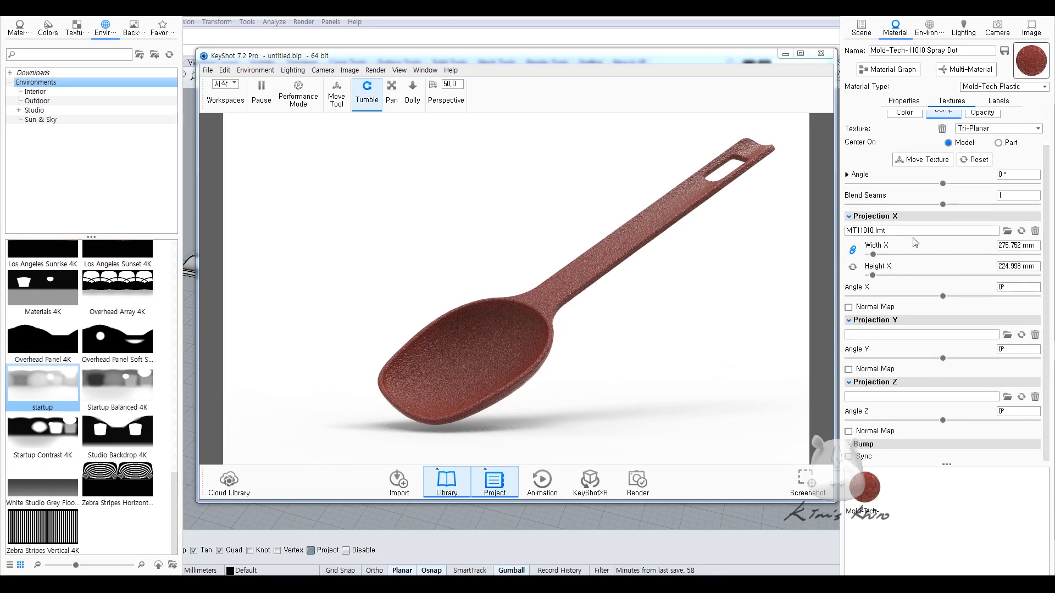
type("100")
key("Return")
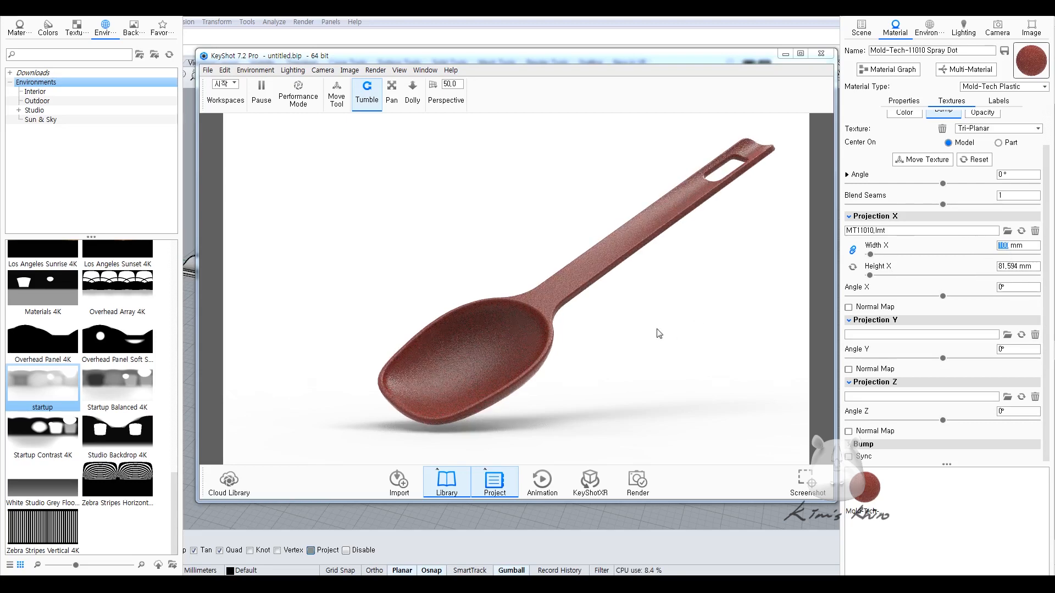
Set the free camera's perspective focal length to 80 mm and reframe the spoon from a higher angle.
left_click(994, 28)
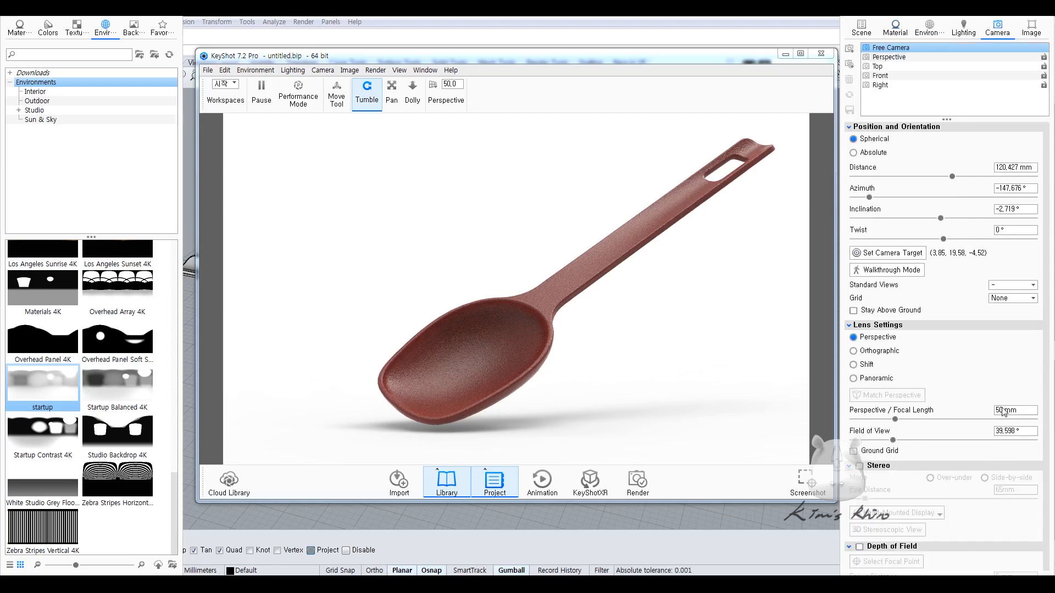
double_click(1001, 409)
type("80")
key("Return")
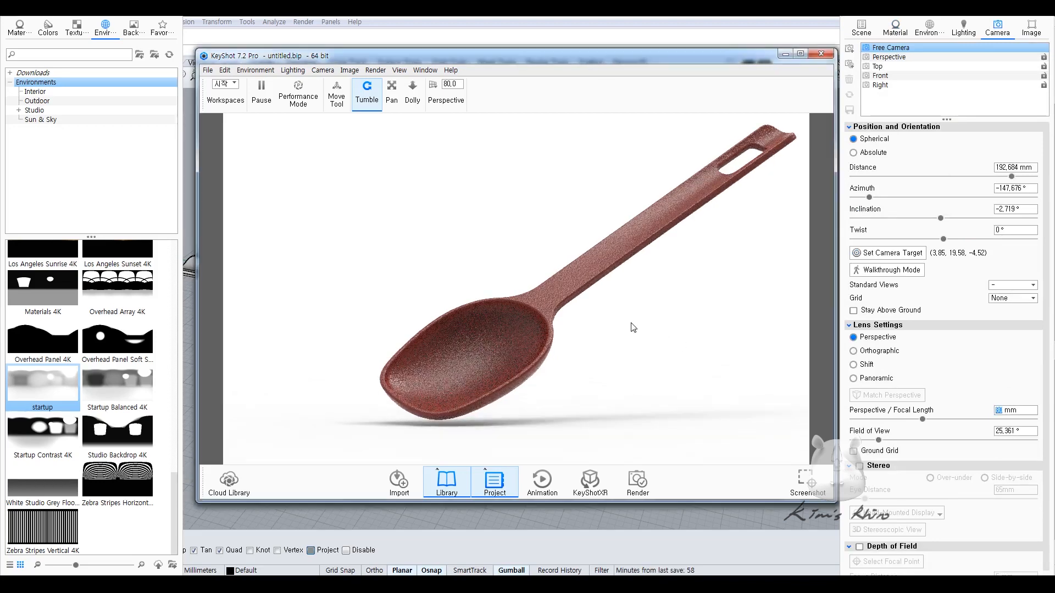
scroll(528, 287, "down", 3)
left_click_drag(527, 287, 474, 330)
scroll(434, 409, "up", 4)
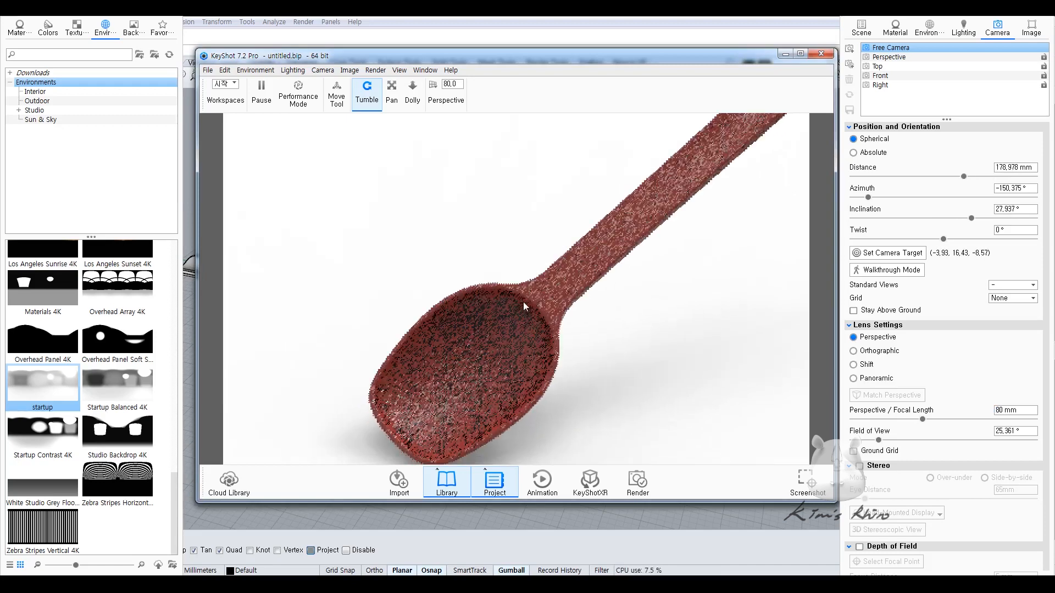
Reframe the camera to a low side angle showing the whole spoon, at about 193 mm distance, -156° azimuth and -2° inclination.
left_click_drag(523, 301, 598, 224)
middle_click_drag(598, 225, 606, 288)
left_click_drag(606, 289, 701, 299)
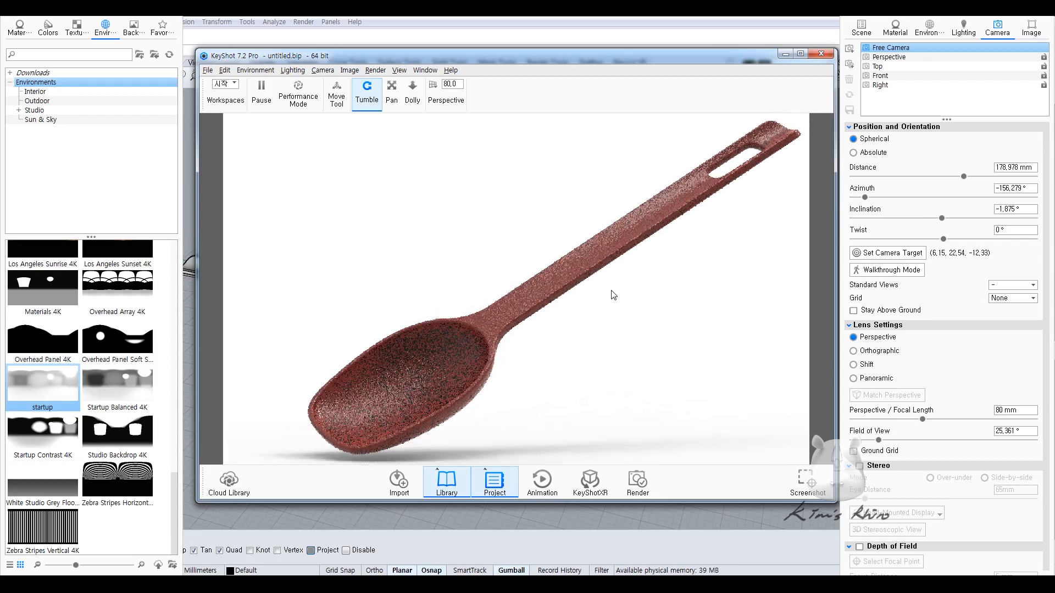
scroll(590, 294, "down", 2)
scroll(588, 295, "down", 1)
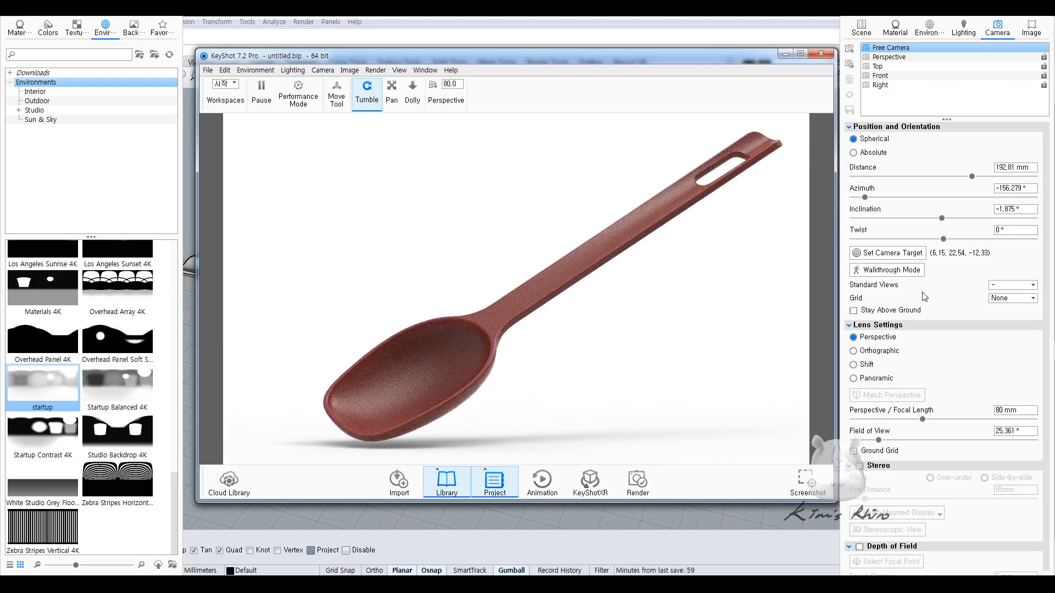
Enable the Clown pass for the still image render and edit the time limit of the Maximum Time quality mode.
left_click(637, 484)
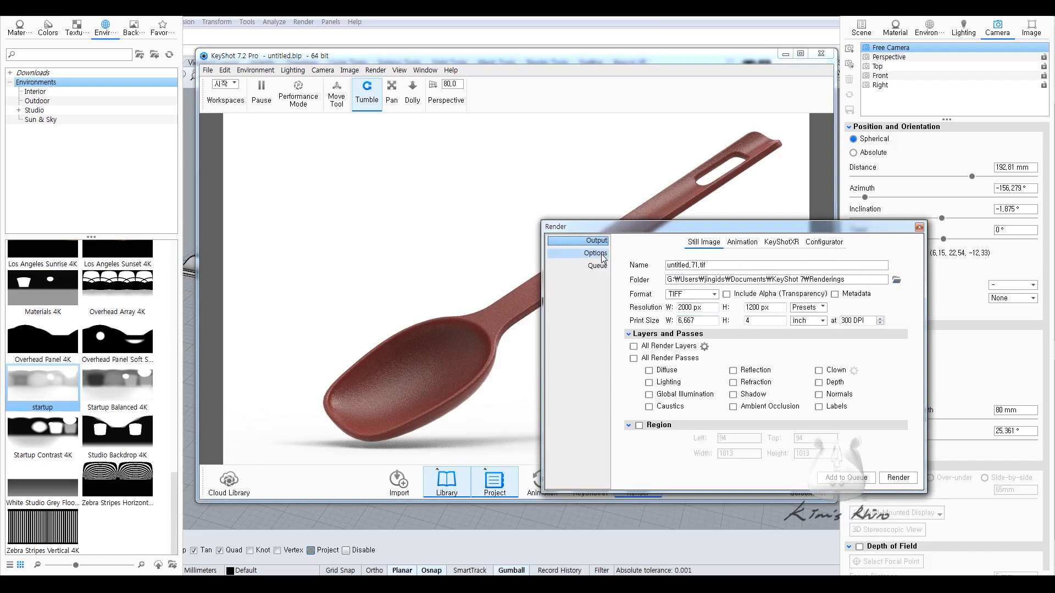
left_click(818, 371)
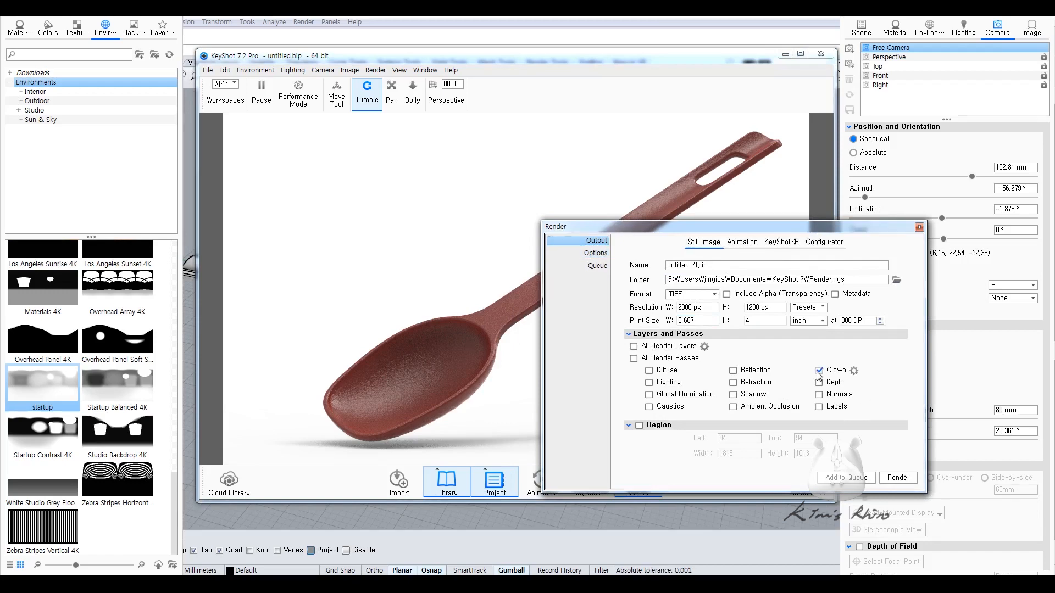
left_click(595, 254)
double_click(748, 305)
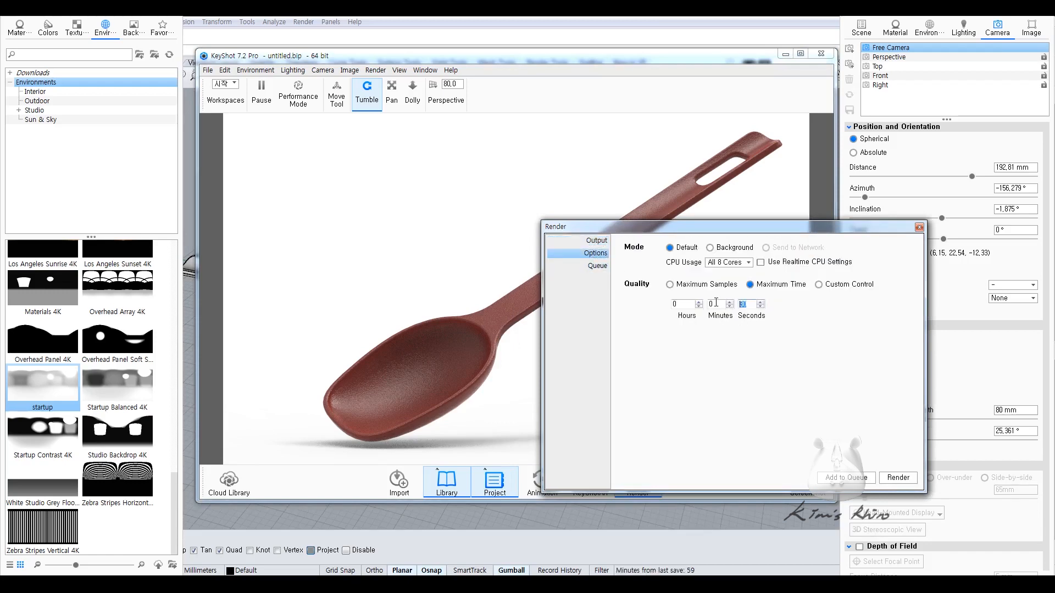
left_click_drag(720, 302, 676, 297)
Add the still image to the render queue as a job and start processing the queue.
left_click(597, 266)
left_click(879, 274)
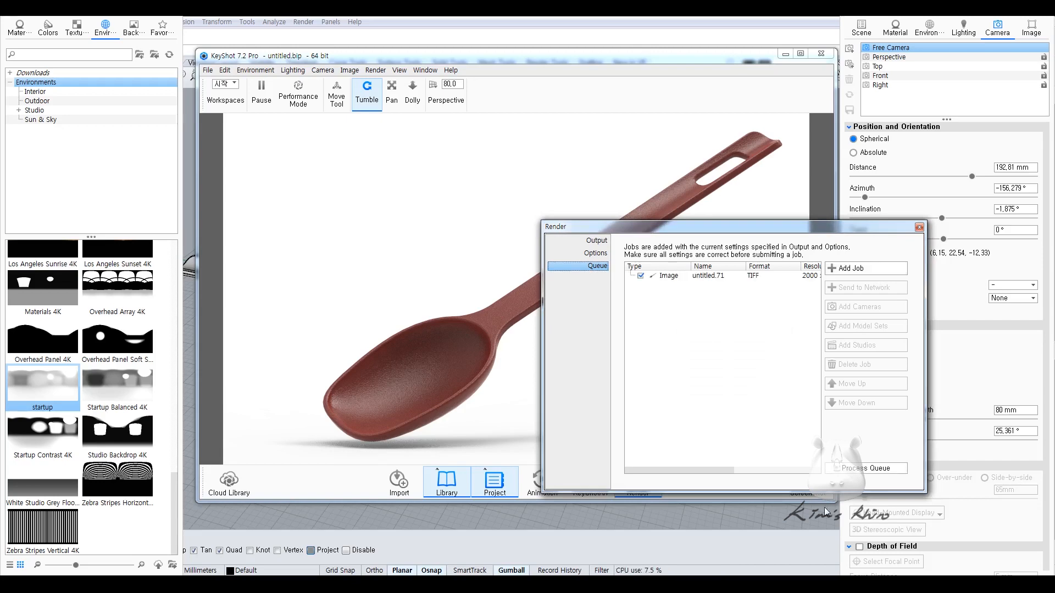
left_click(877, 469)
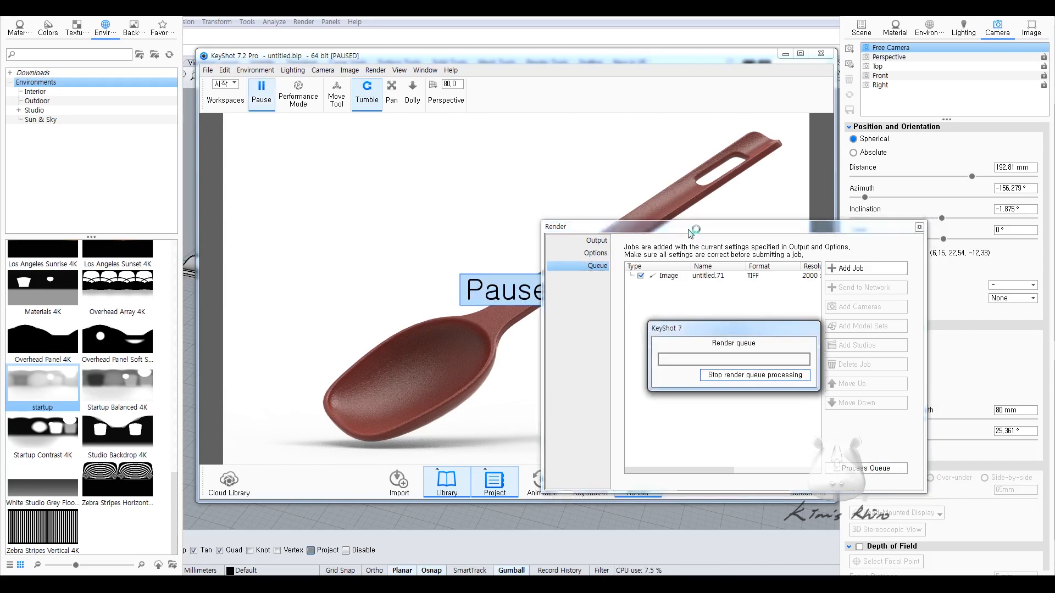